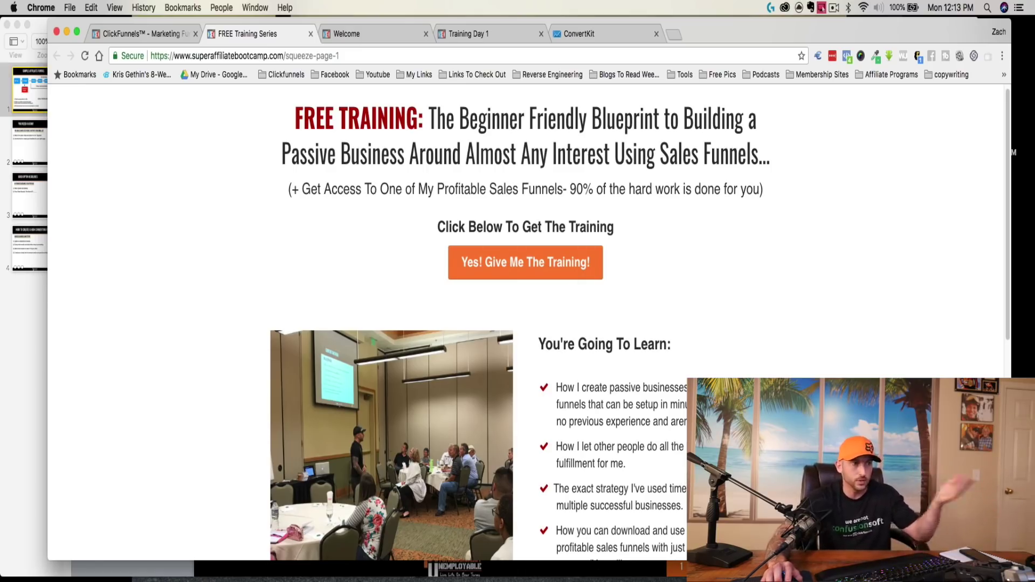
- Highlight the full two-line FREE TRAINING headline on the squeeze page for review
{"action": "scroll", "coordinate": [525, 323], "scroll_direction": "down", "scroll_amount": 2}
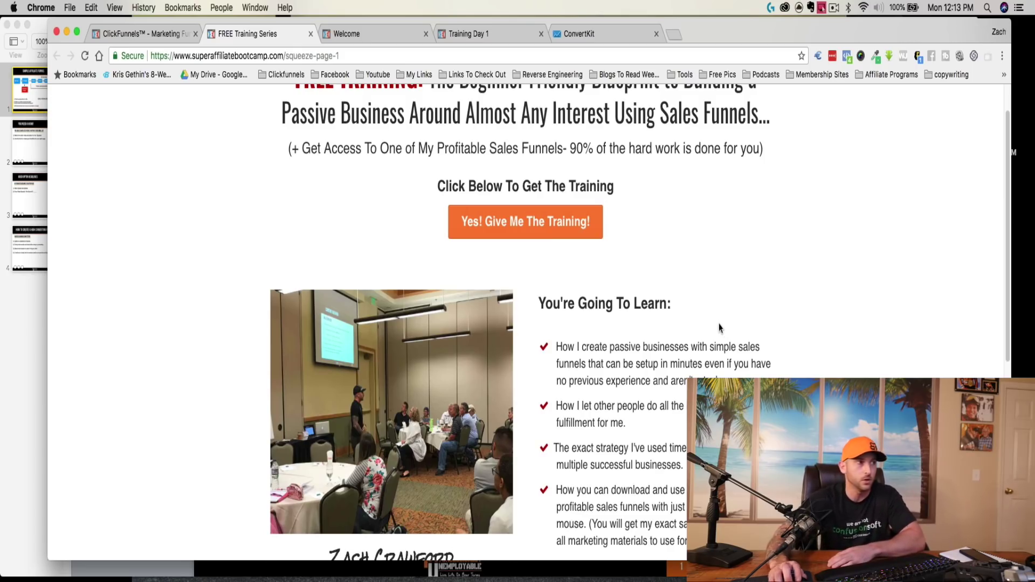
{"action": "scroll", "coordinate": [582, 275], "scroll_direction": "up", "scroll_amount": 2}
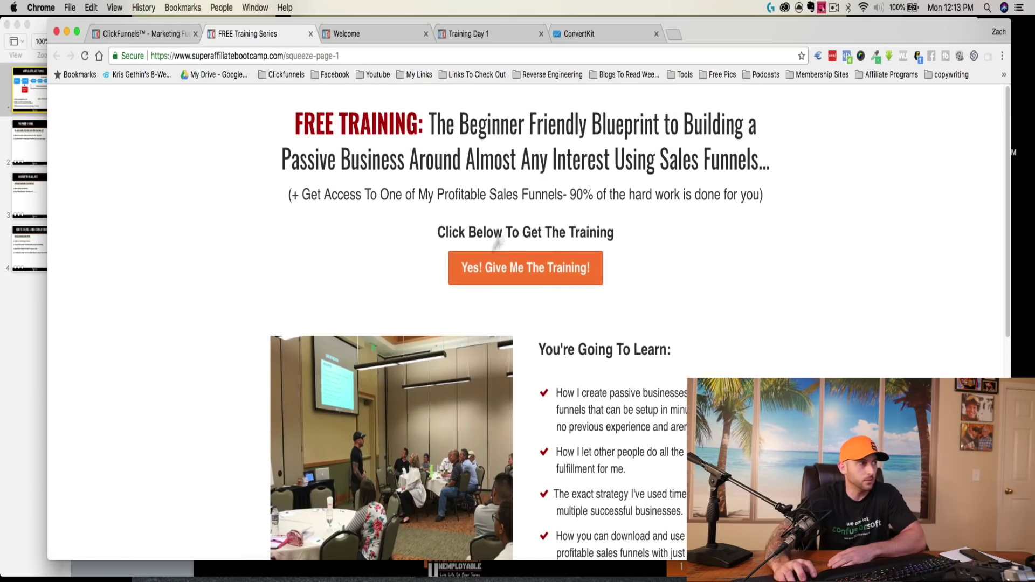
{"action": "left_click_drag", "start_coordinate": [293, 110], "coordinate": [779, 172]}
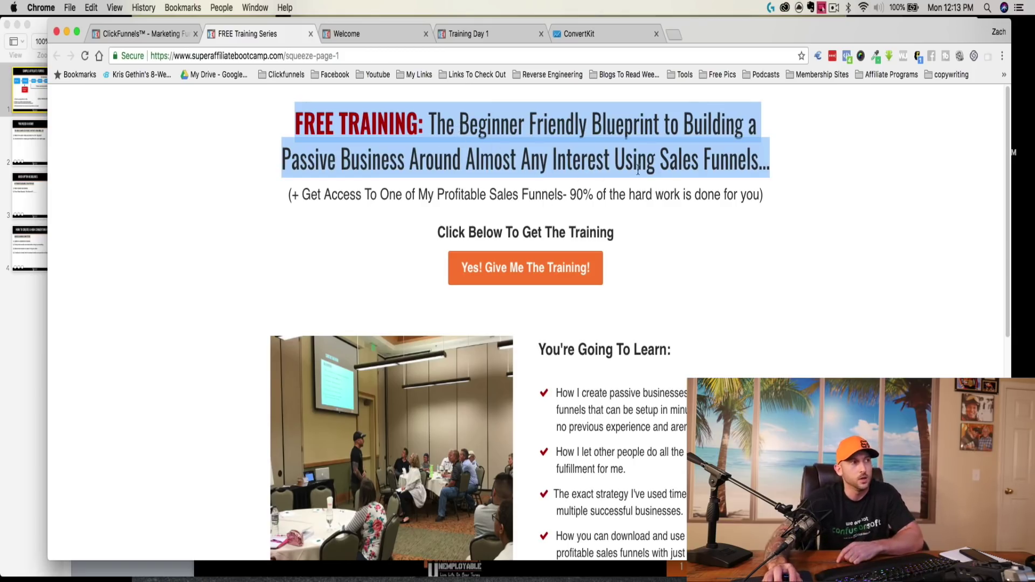
{"action": "left_click", "coordinate": [617, 162]}
{"action": "left_click_drag", "start_coordinate": [290, 116], "coordinate": [774, 162]}
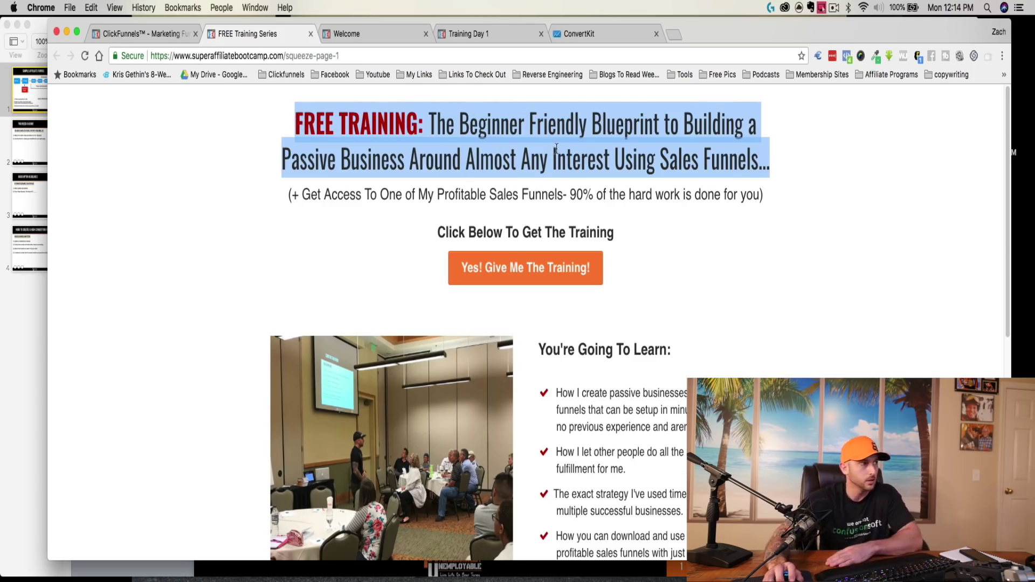
{"action": "scroll", "coordinate": [404, 223], "scroll_direction": "down", "scroll_amount": 1}
{"action": "scroll", "coordinate": [291, 186], "scroll_direction": "up", "scroll_amount": 1}
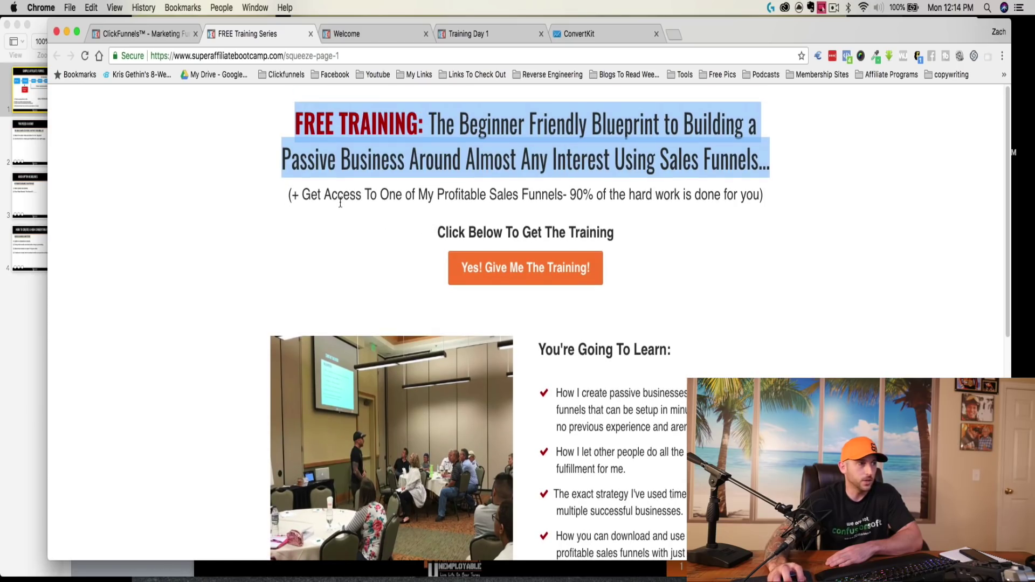
- Highlight the words "FREE TRAINING:" and the parenthesised line offering access to a profitable sales funnel, ending with the selection cleared
{"action": "left_click", "coordinate": [302, 135]}
{"action": "left_click_drag", "start_coordinate": [293, 129], "coordinate": [425, 122]}
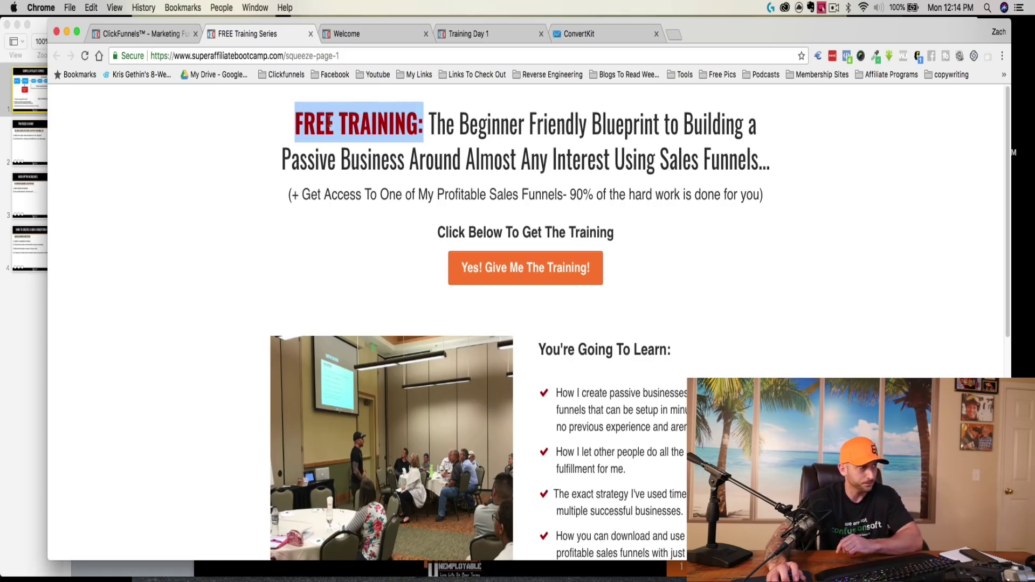
{"action": "left_click_drag", "start_coordinate": [284, 204], "coordinate": [782, 198]}
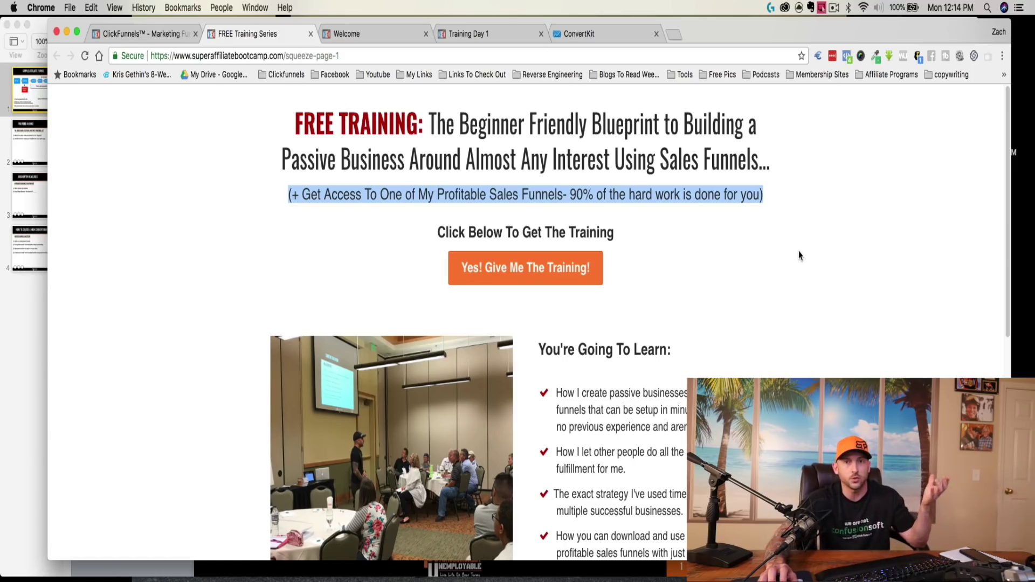
{"action": "left_click", "coordinate": [782, 278]}
- Highlight the "You're Going To Learn" heading and its checkmarked benefit bullets, ending with the selection cleared
{"action": "scroll", "coordinate": [739, 282], "scroll_direction": "down", "scroll_amount": 5}
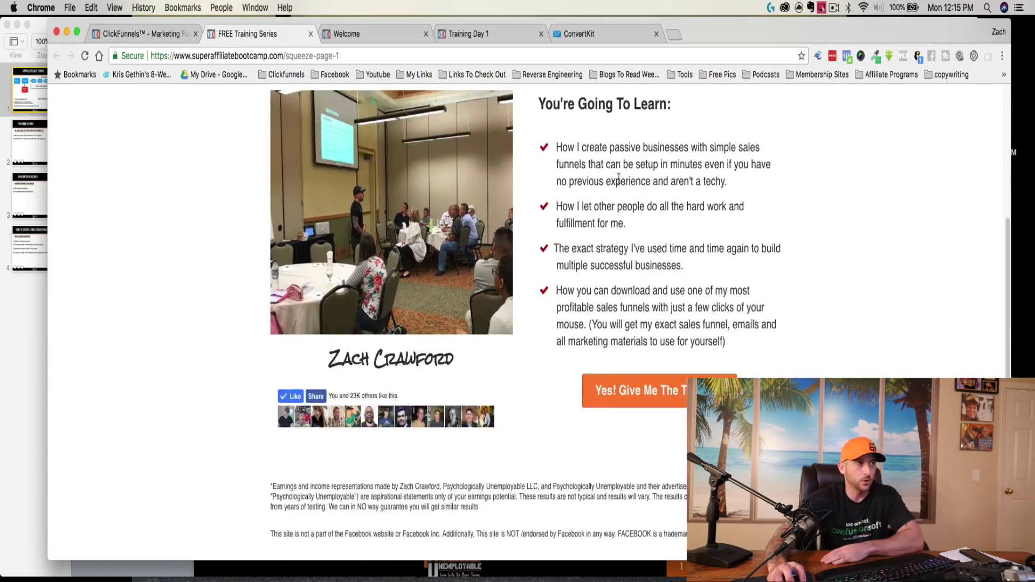
{"action": "left_click_drag", "start_coordinate": [529, 133], "coordinate": [643, 131]}
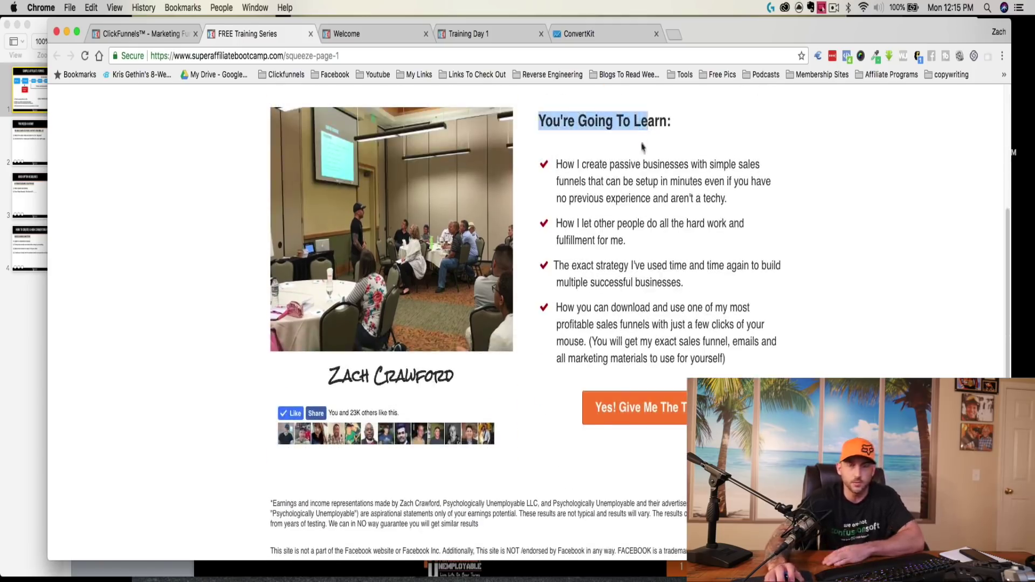
{"action": "scroll", "coordinate": [642, 170], "scroll_direction": "up", "scroll_amount": 2}
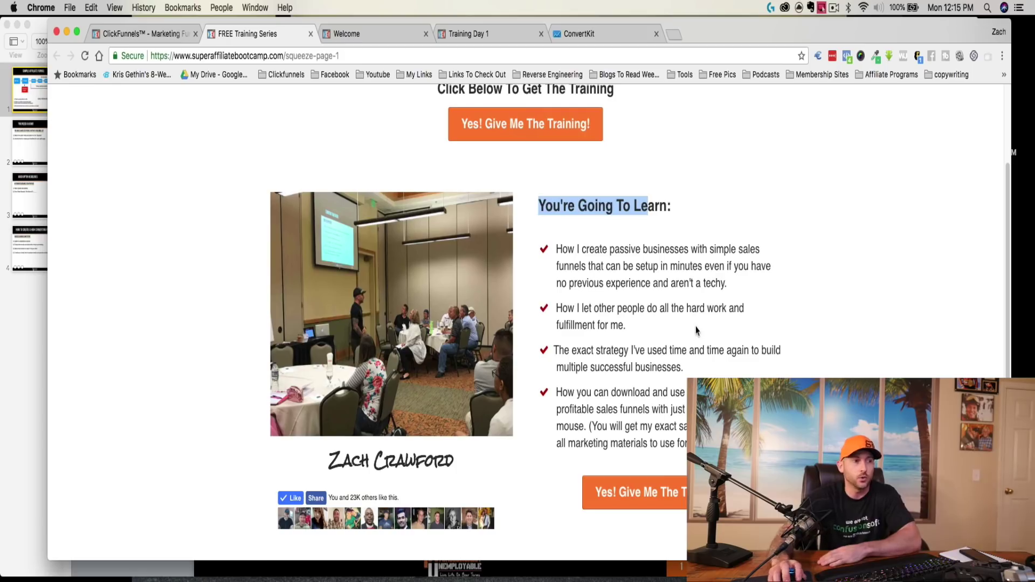
{"action": "left_click_drag", "start_coordinate": [686, 427], "coordinate": [553, 245]}
{"action": "scroll", "coordinate": [582, 323], "scroll_direction": "down", "scroll_amount": 2}
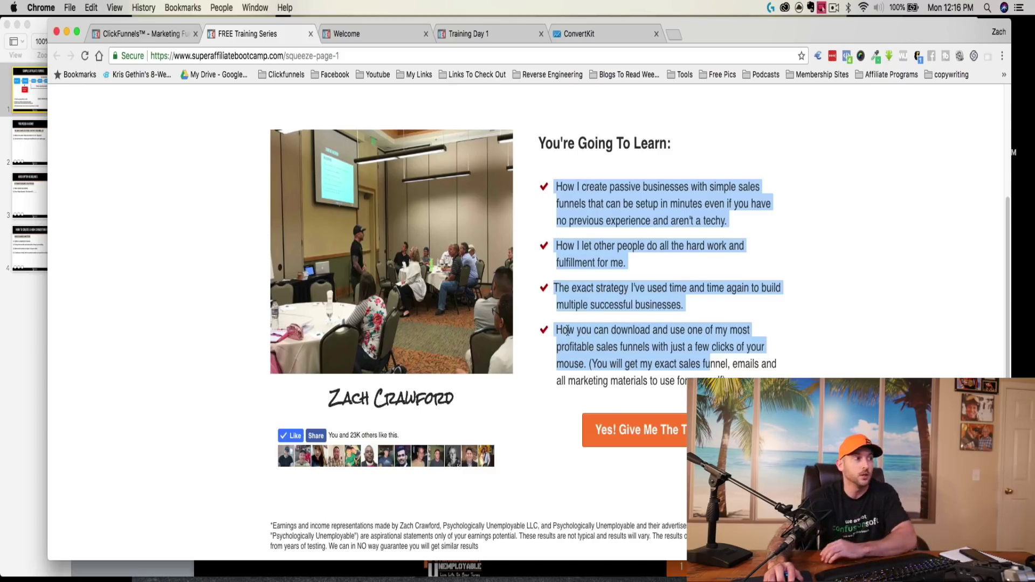
{"action": "scroll", "coordinate": [567, 332], "scroll_direction": "up", "scroll_amount": 1}
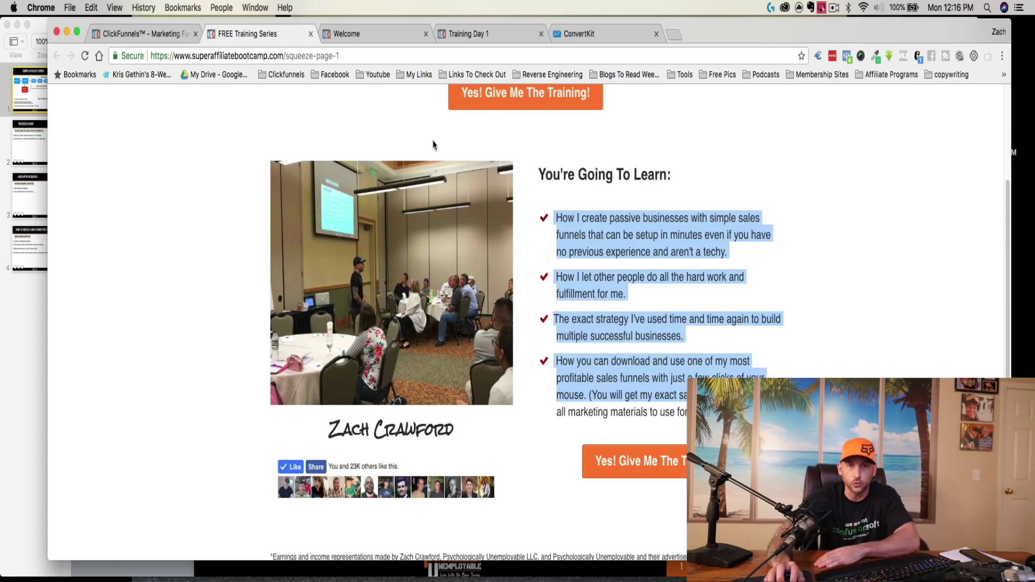
{"action": "left_click", "coordinate": [627, 312]}
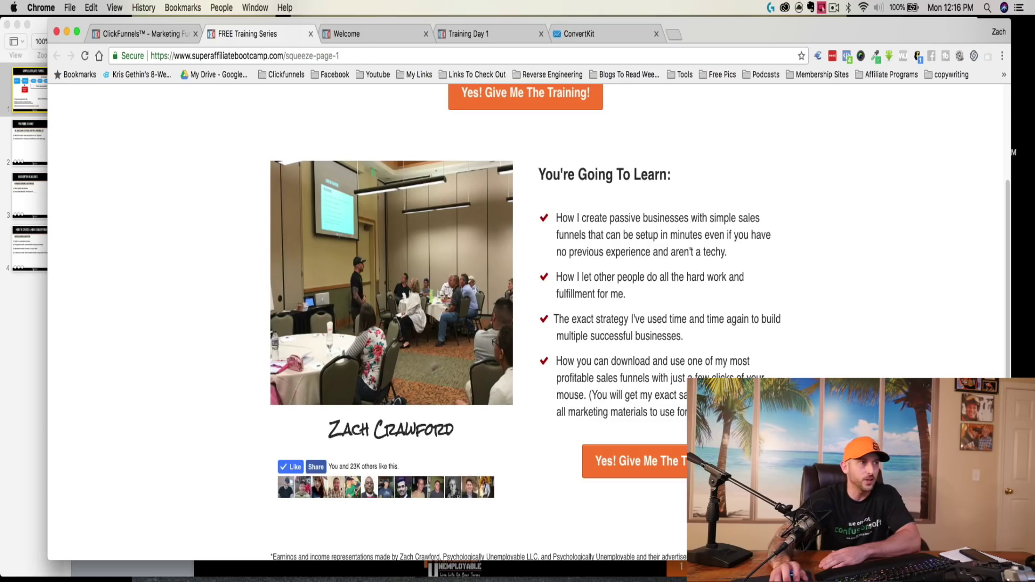
- Compare the squeeze page headline with the four benefit bullets by highlighting each in turn
{"action": "scroll", "coordinate": [593, 324], "scroll_direction": "up", "scroll_amount": 3}
{"action": "left_click_drag", "start_coordinate": [316, 116], "coordinate": [632, 154]}
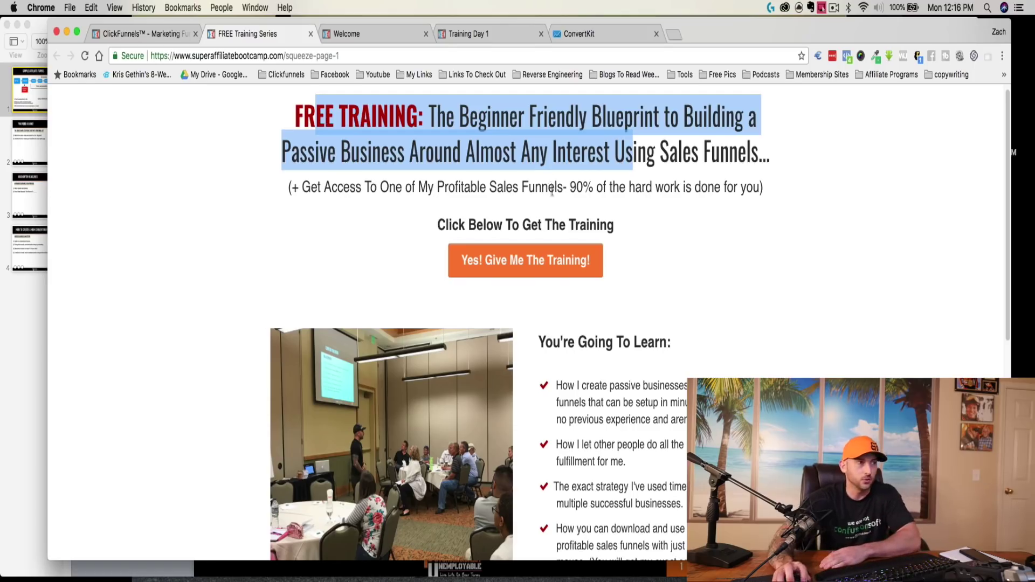
{"action": "scroll", "coordinate": [551, 184], "scroll_direction": "down", "scroll_amount": 3}
{"action": "left_click_drag", "start_coordinate": [554, 216], "coordinate": [685, 413]}
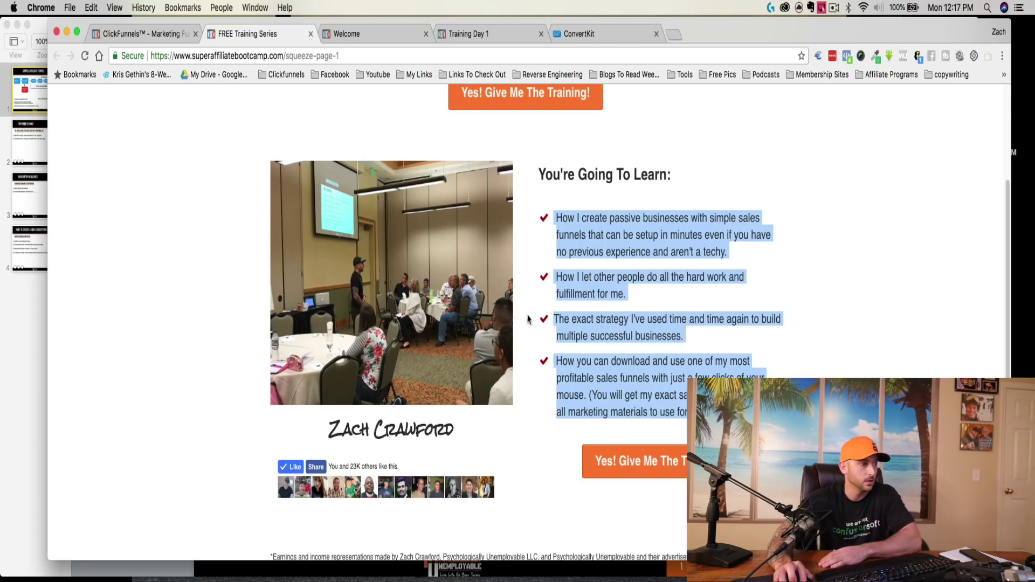
{"action": "scroll", "coordinate": [528, 318], "scroll_direction": "down", "scroll_amount": 3}
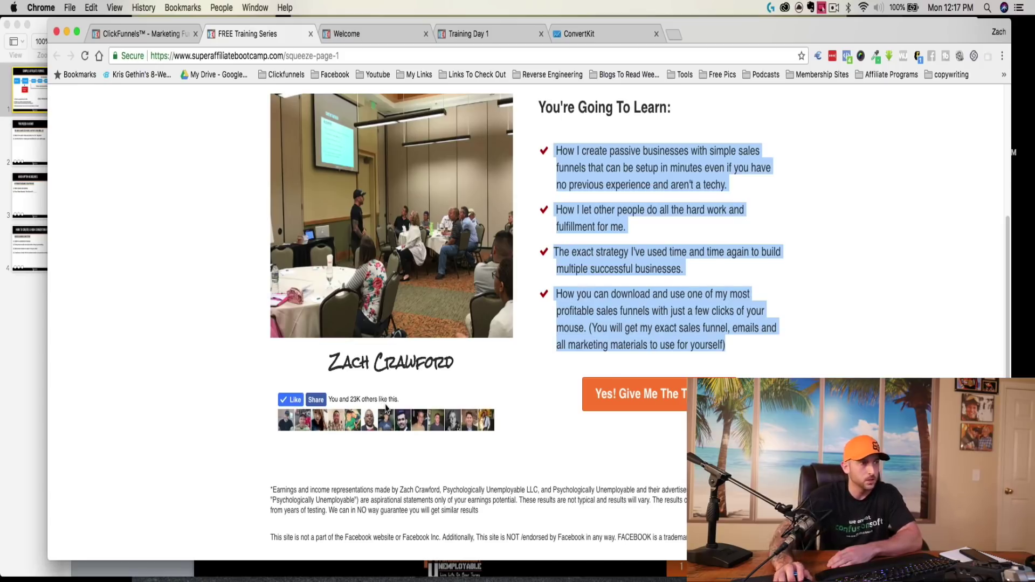
- Open the opt-in popup from the "Yes! Give Me The Training!" call to action below the bullets
{"action": "scroll", "coordinate": [463, 390], "scroll_direction": "up", "scroll_amount": 3}
{"action": "scroll", "coordinate": [669, 455], "scroll_direction": "down", "scroll_amount": 2}
{"action": "left_click", "coordinate": [669, 454]}
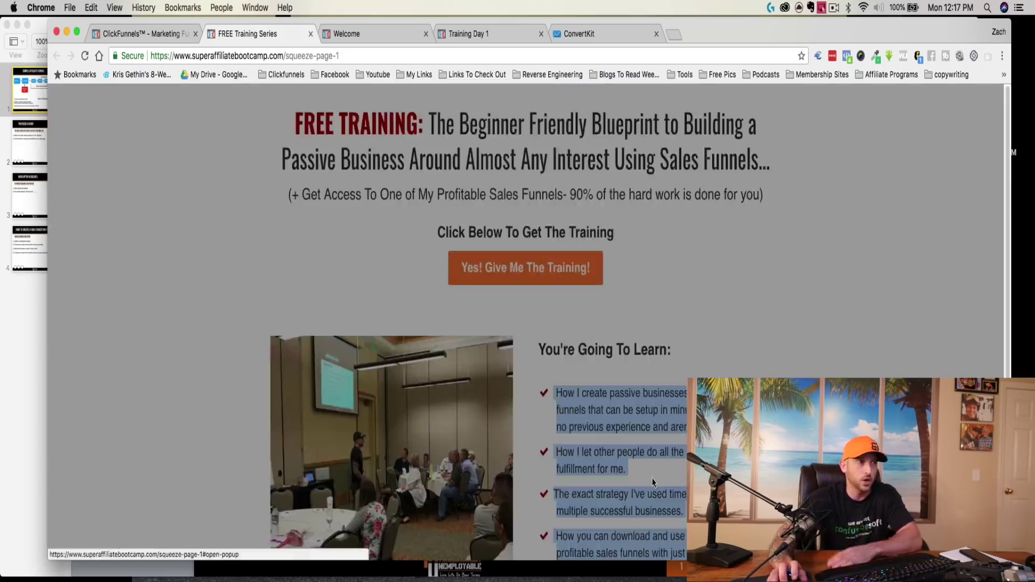
- Show the Welcome thank-you page and check its place in the Keynote funnel diagram before returning to the browser page
{"action": "left_click", "coordinate": [377, 34]}
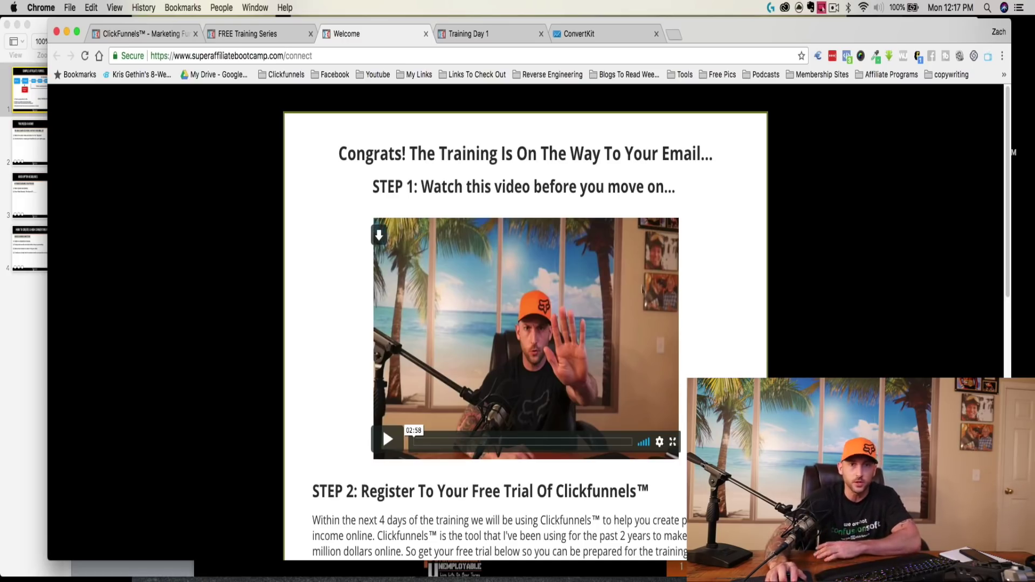
{"action": "left_click", "coordinate": [18, 414]}
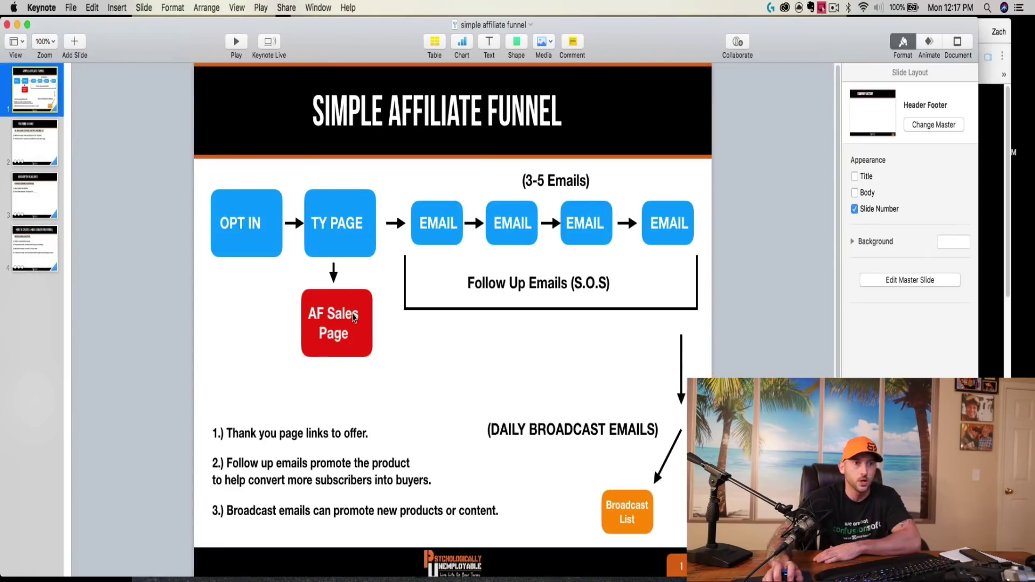
{"action": "left_click", "coordinate": [990, 373]}
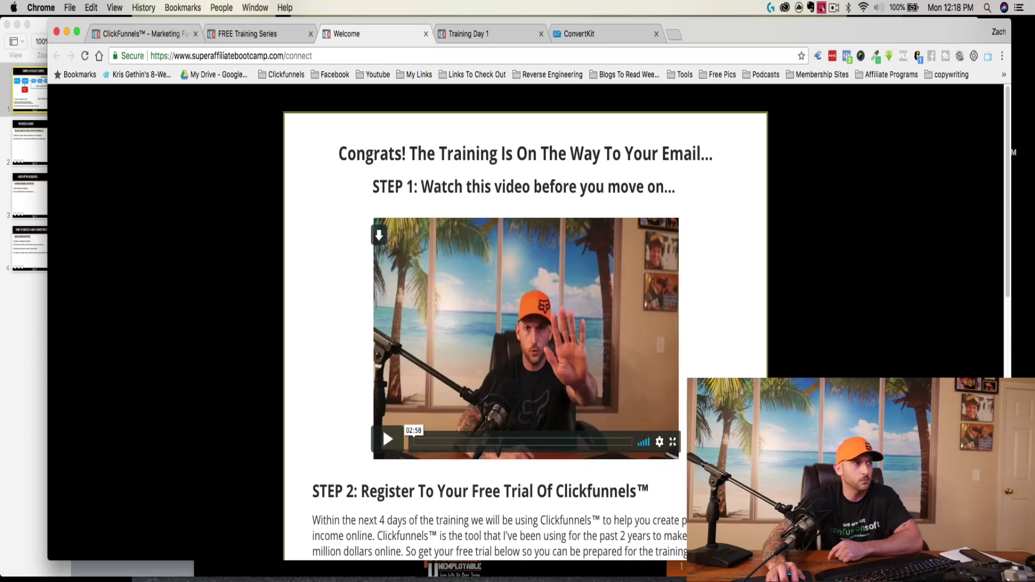
- Review the Welcome page's video, Clickfunnels free trial and 1-1 coach sections, and bring up its exit popup
{"action": "scroll", "coordinate": [580, 337], "scroll_direction": "down", "scroll_amount": 5}
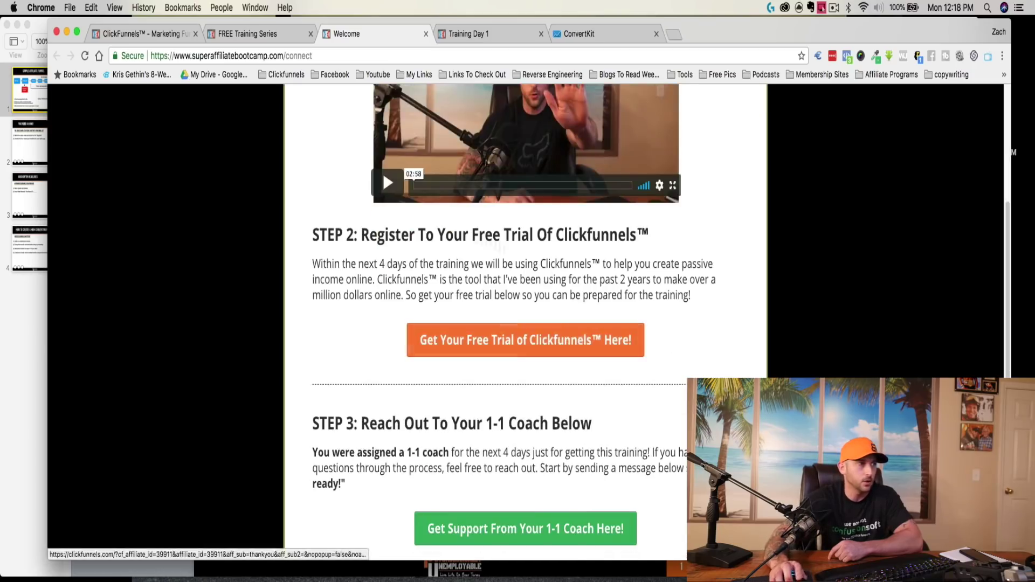
{"action": "scroll", "coordinate": [493, 302], "scroll_direction": "up", "scroll_amount": 3}
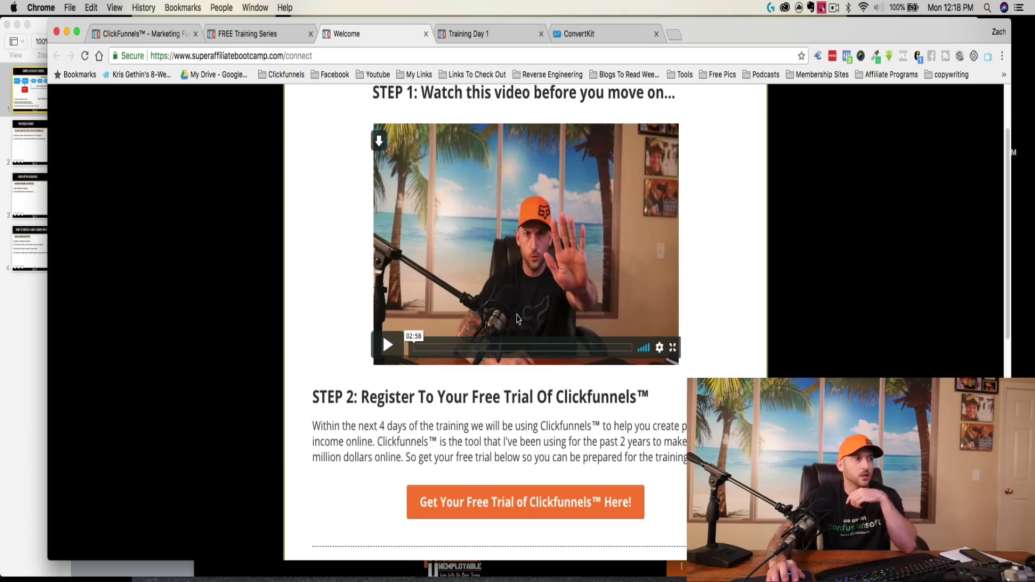
{"action": "scroll", "coordinate": [519, 324], "scroll_direction": "up", "scroll_amount": 3}
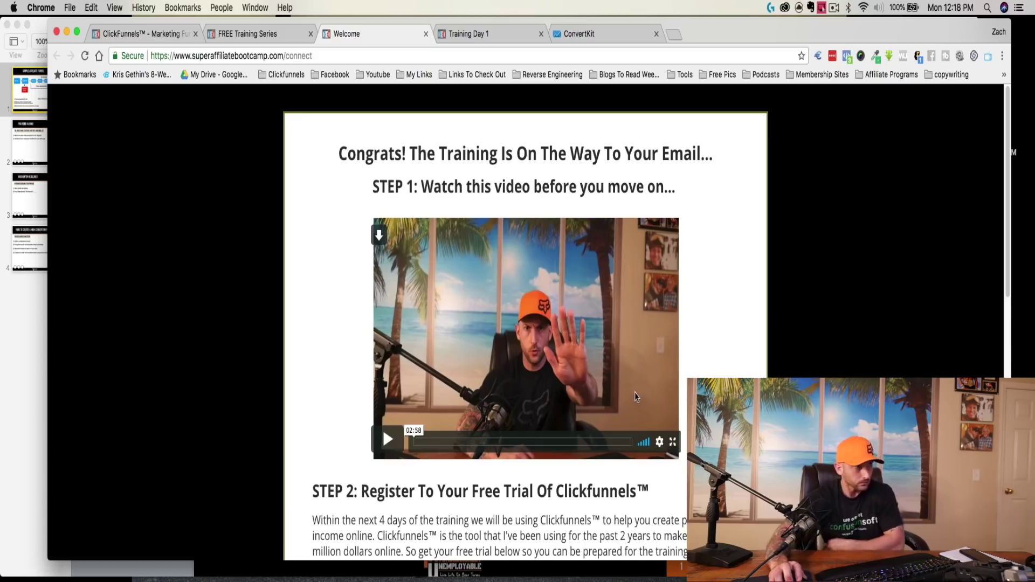
{"action": "mouse_move", "coordinate": [504, 70]}
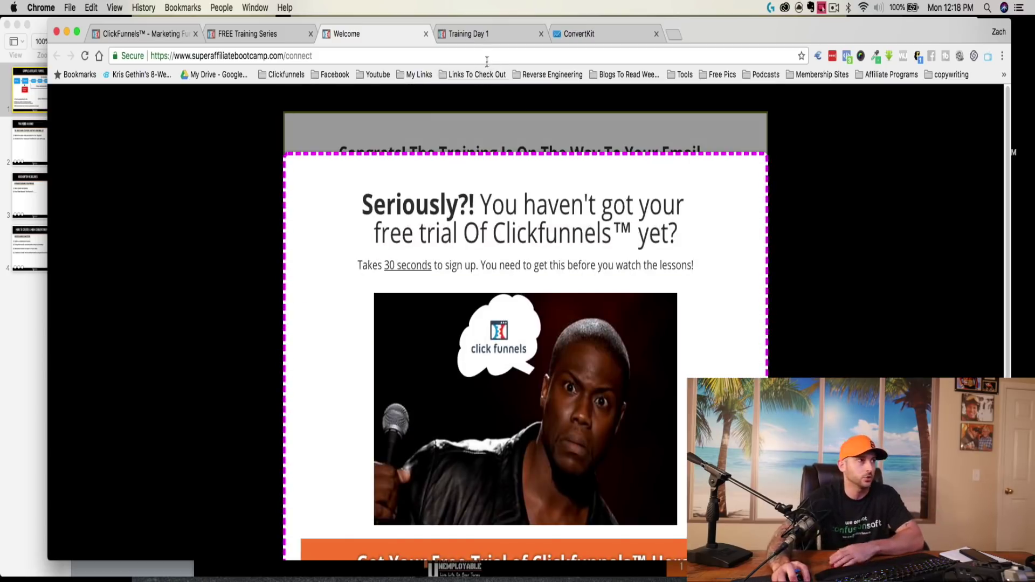
- Review the Training Day 1 lesson page and compare it with the email sequence in the Keynote funnel diagram
{"action": "left_click", "coordinate": [490, 34]}
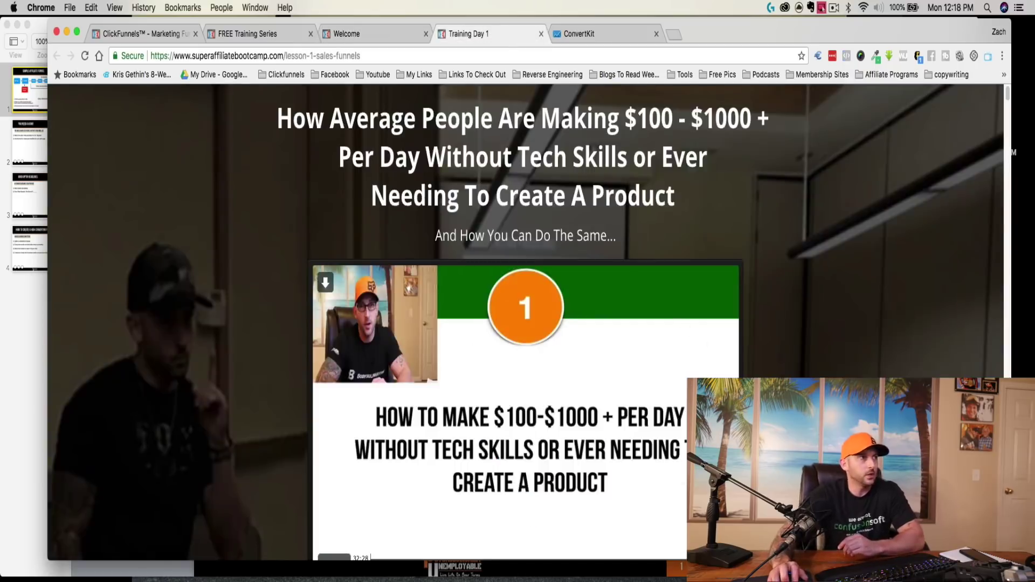
{"action": "scroll", "coordinate": [672, 345], "scroll_direction": "down", "scroll_amount": 3}
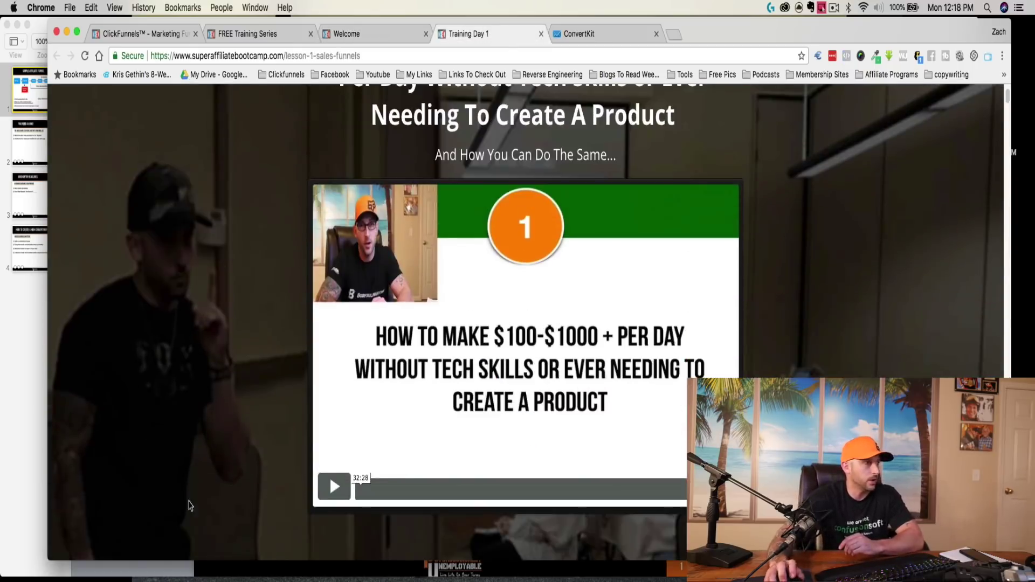
{"action": "left_click", "coordinate": [18, 397]}
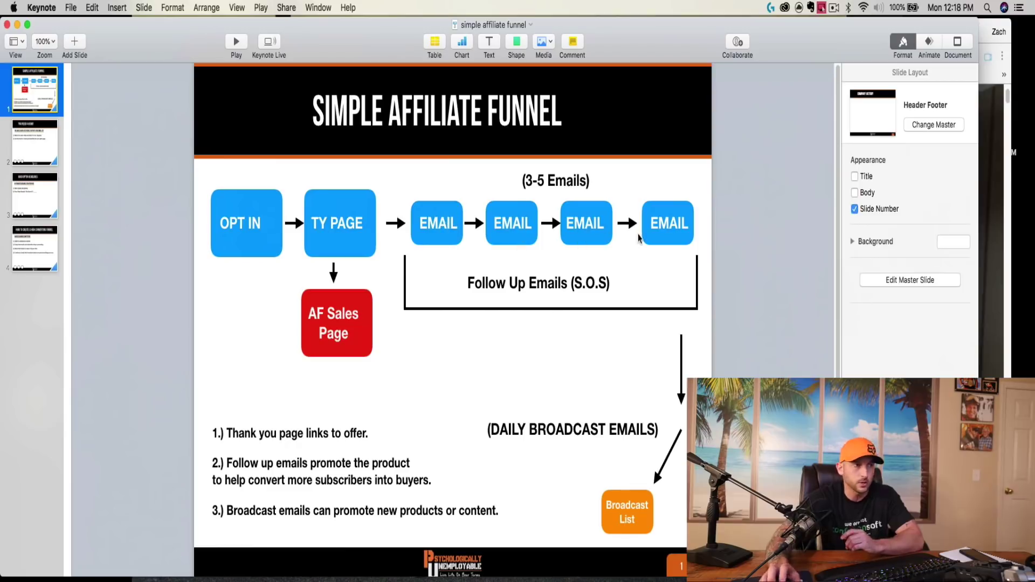
{"action": "left_click", "coordinate": [995, 325]}
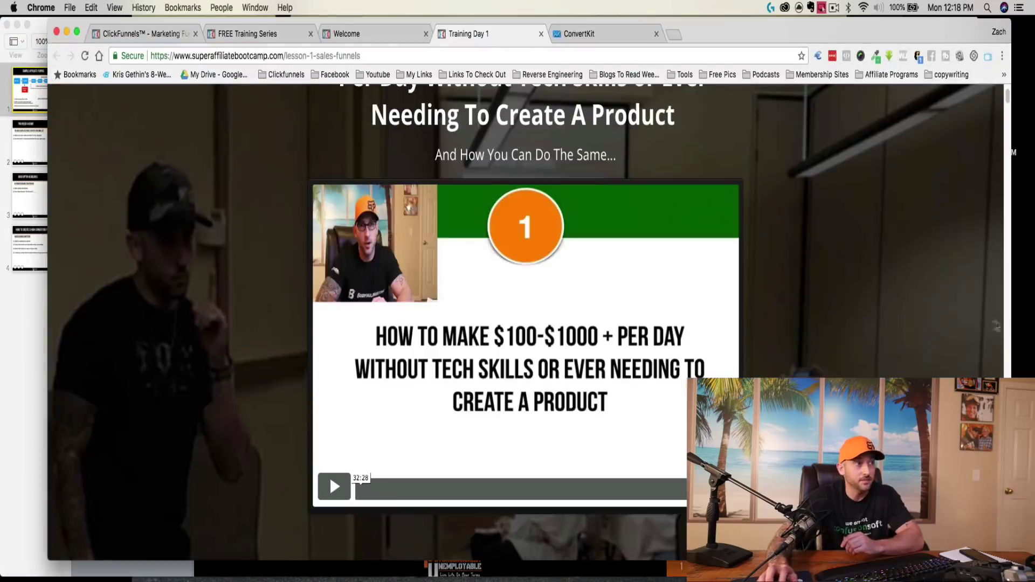
{"action": "scroll", "coordinate": [689, 262], "scroll_direction": "up", "scroll_amount": 3}
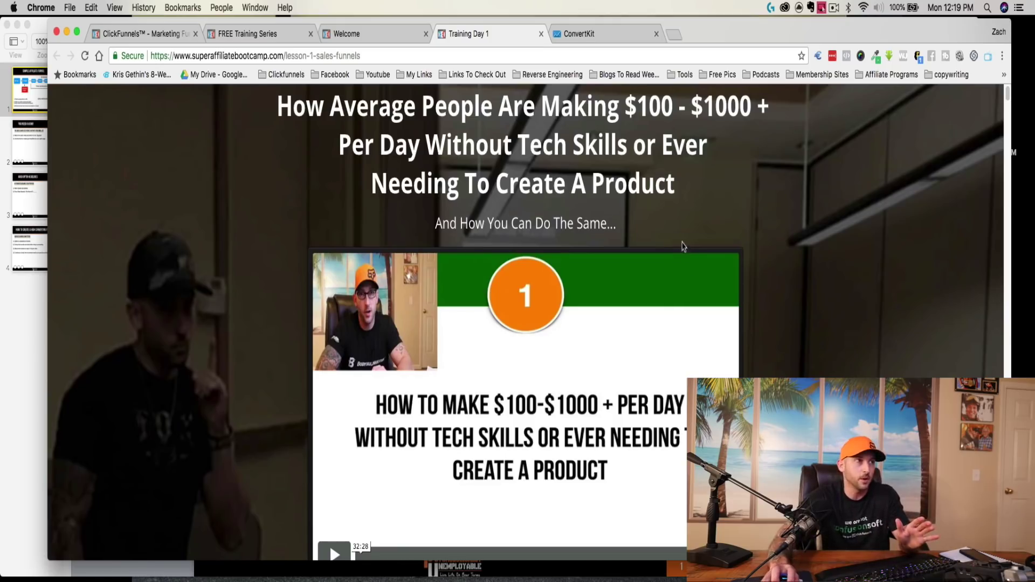
- Show the CF Funnel sequence in ConvertKit and look over its list of follow-up emails
{"action": "left_click", "coordinate": [599, 34]}
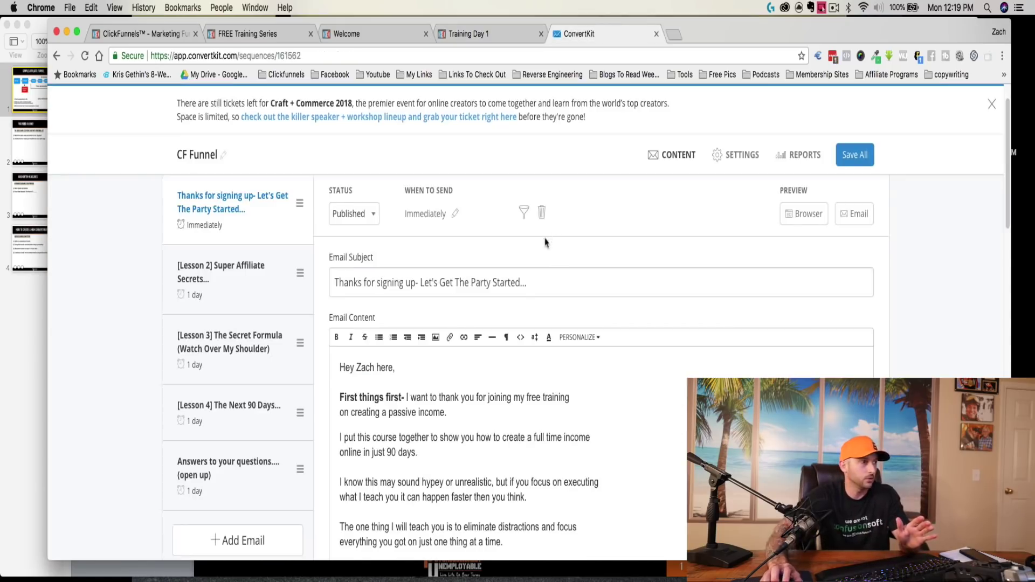
{"action": "scroll", "coordinate": [547, 237], "scroll_direction": "down", "scroll_amount": 2}
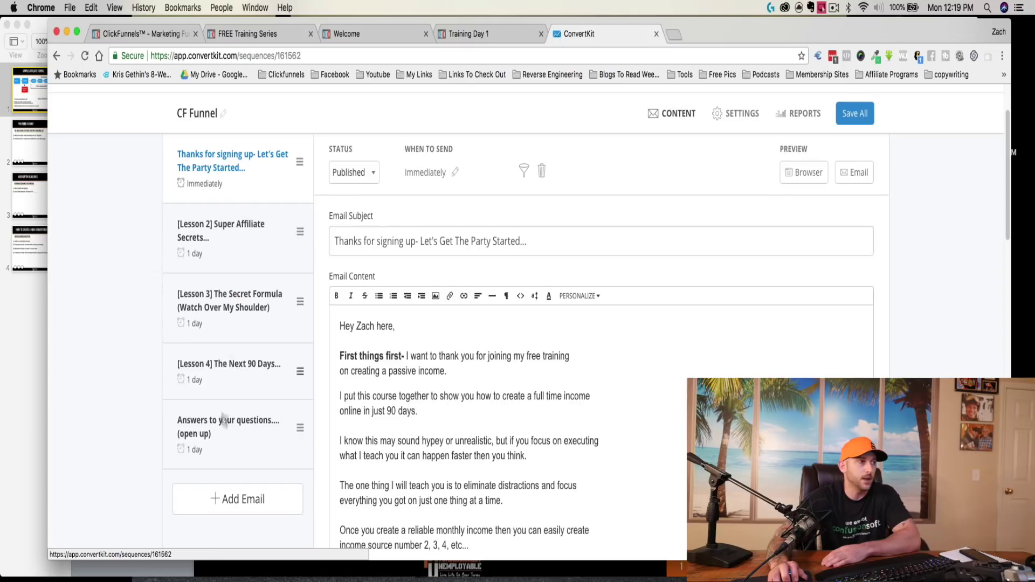
{"action": "scroll", "coordinate": [260, 384], "scroll_direction": "up", "scroll_amount": 2}
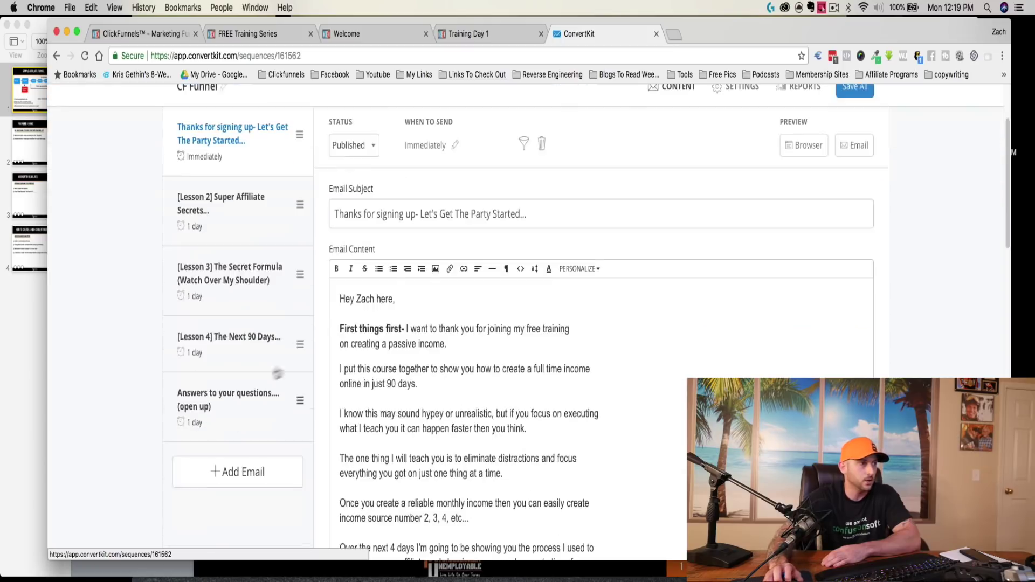
- Read the body of the "Thanks for signing up" email, including the daily lesson outline and the webinar and lesson links
{"action": "scroll", "coordinate": [413, 310], "scroll_direction": "down", "scroll_amount": 5}
{"action": "scroll", "coordinate": [415, 315], "scroll_direction": "down", "scroll_amount": 15}
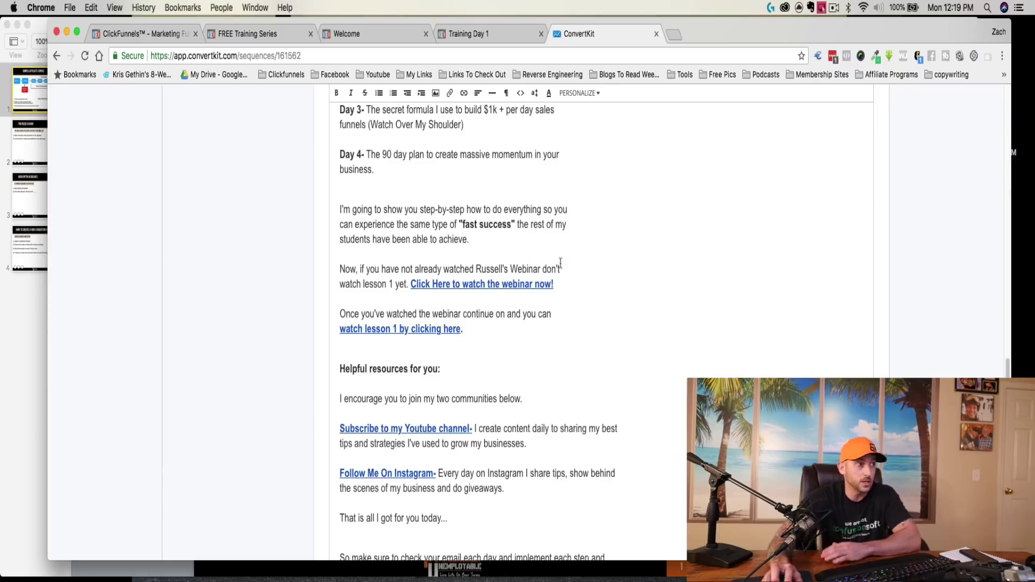
{"action": "scroll", "coordinate": [561, 266], "scroll_direction": "up", "scroll_amount": 7}
{"action": "scroll", "coordinate": [561, 266], "scroll_direction": "up", "scroll_amount": 1}
{"action": "scroll", "coordinate": [561, 266], "scroll_direction": "down", "scroll_amount": 5}
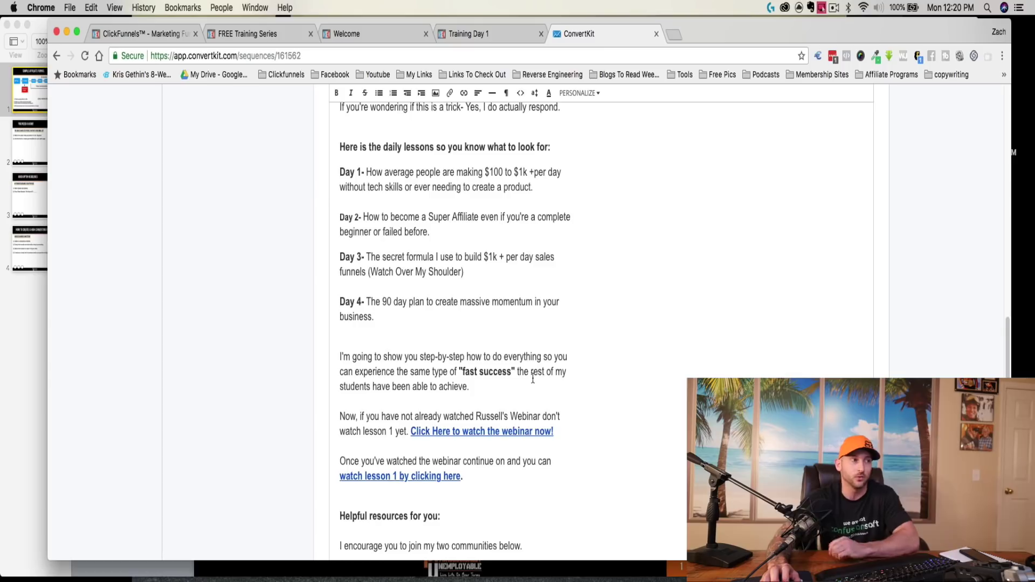
{"action": "scroll", "coordinate": [530, 379], "scroll_direction": "up", "scroll_amount": 5}
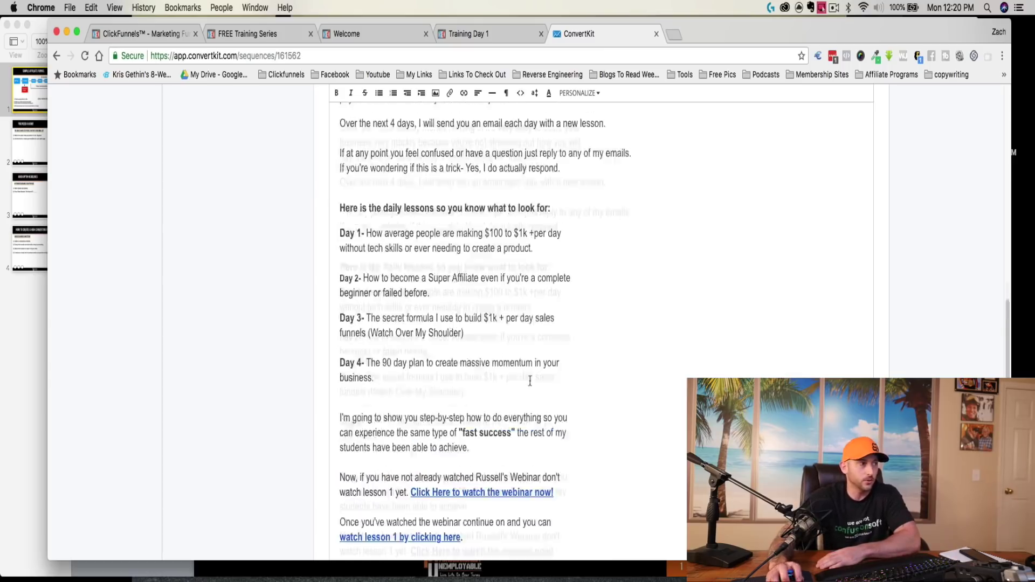
- Highlight the daily lessons outline in the "Thanks for signing up" email and review the email text above it
{"action": "left_click_drag", "start_coordinate": [352, 265], "coordinate": [622, 388]}
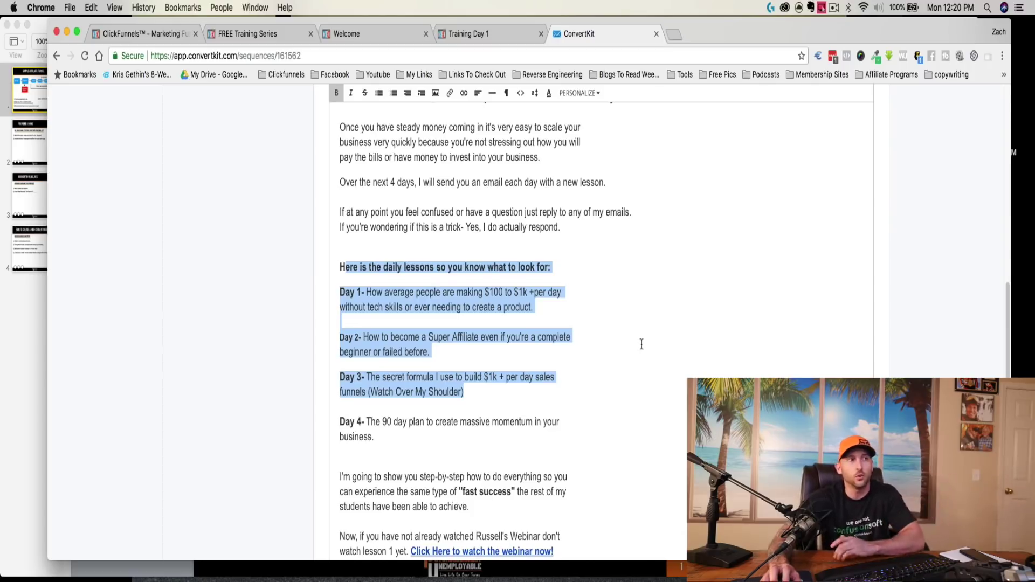
{"action": "scroll", "coordinate": [639, 346], "scroll_direction": "up", "scroll_amount": 3}
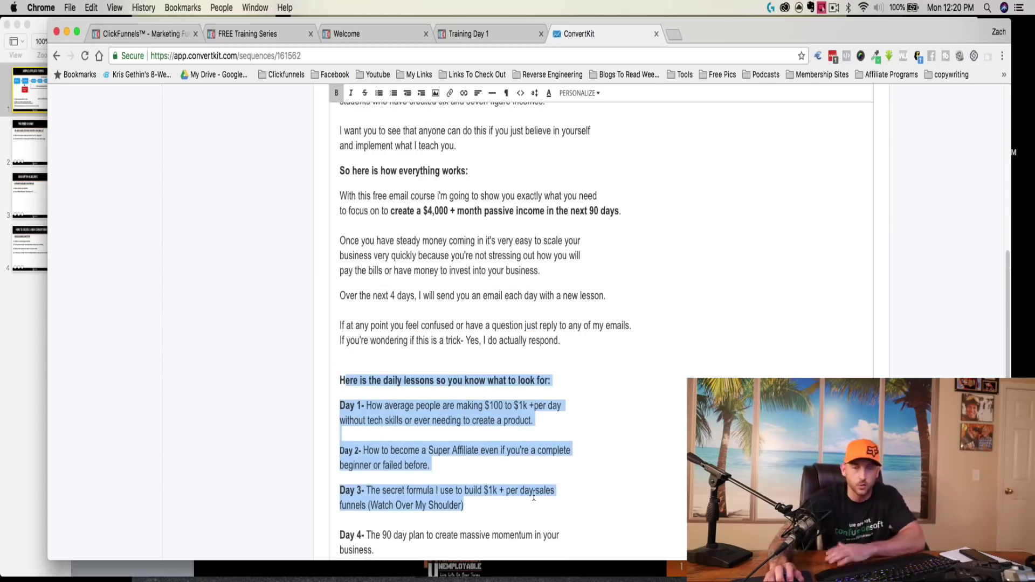
{"action": "scroll", "coordinate": [546, 492], "scroll_direction": "up", "scroll_amount": 4}
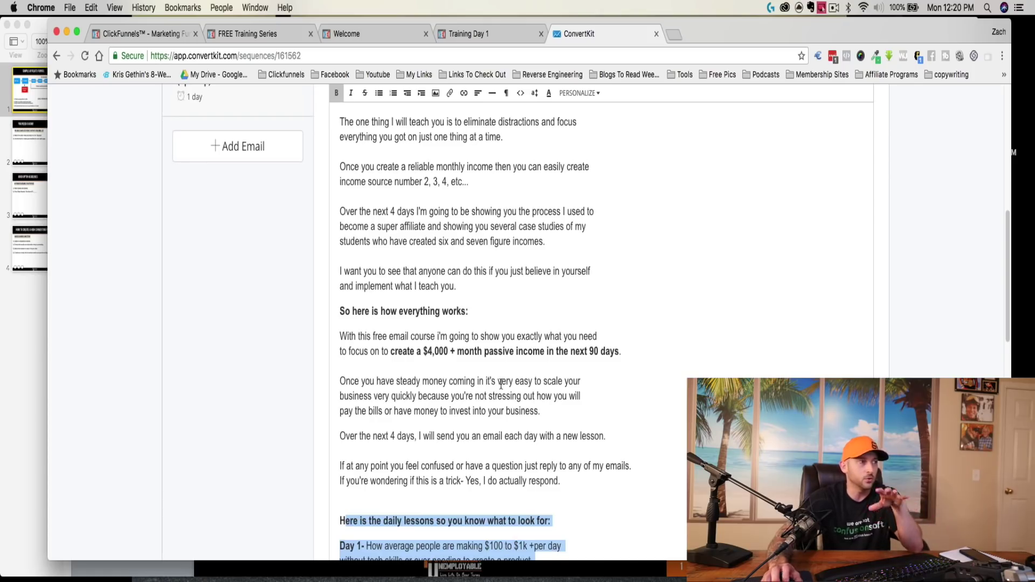
{"action": "scroll", "coordinate": [501, 383], "scroll_direction": "up", "scroll_amount": 5}
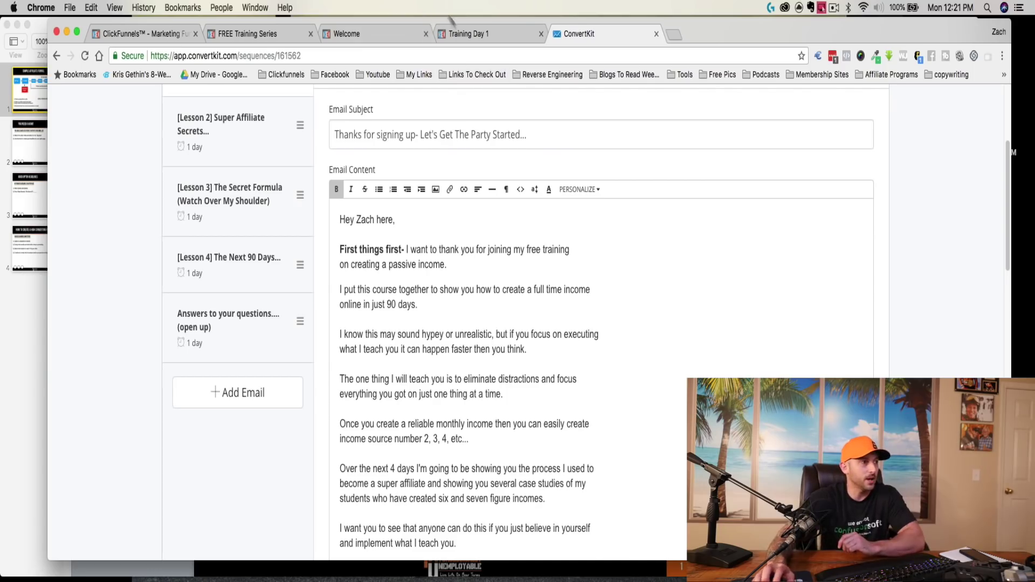
- Review the Training Day 1 lesson page's headline, lesson video and the student success story below it
{"action": "left_click", "coordinate": [467, 36]}
{"action": "scroll", "coordinate": [526, 323], "scroll_direction": "up", "scroll_amount": 1}
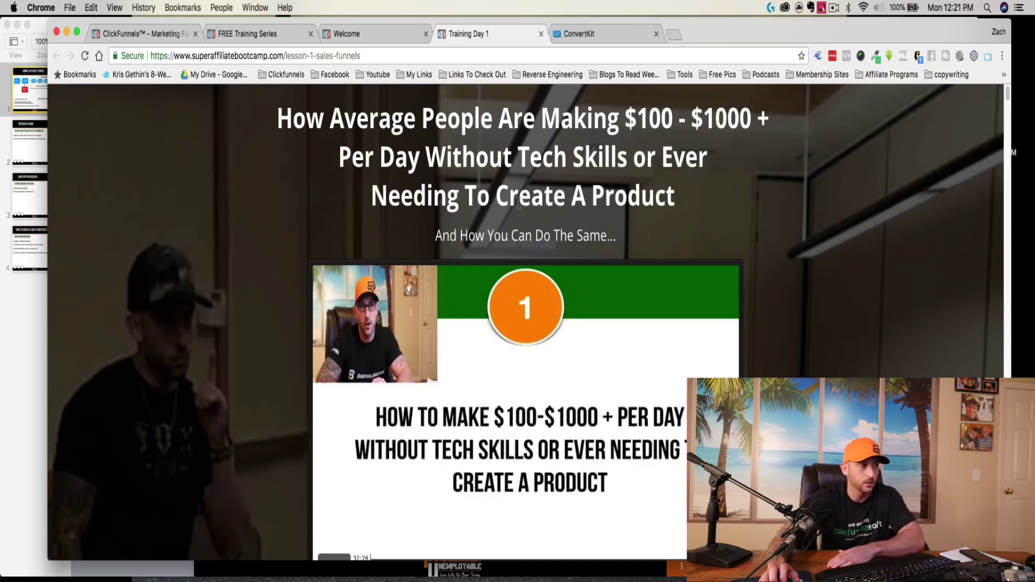
{"action": "scroll", "coordinate": [519, 204], "scroll_direction": "down", "scroll_amount": 3}
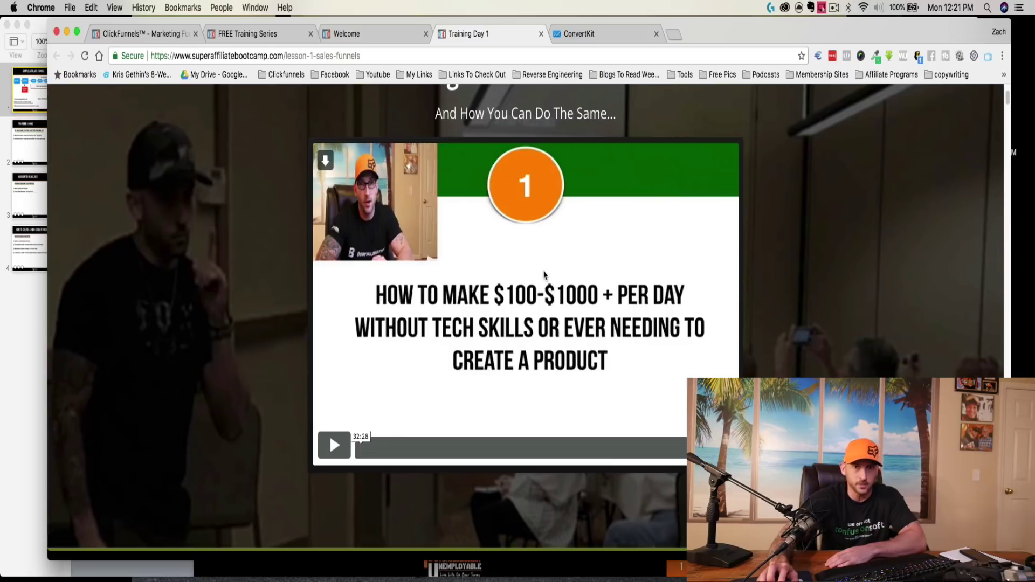
{"action": "scroll", "coordinate": [628, 305], "scroll_direction": "down", "scroll_amount": 5}
{"action": "scroll", "coordinate": [629, 306], "scroll_direction": "up", "scroll_amount": 5}
{"action": "scroll", "coordinate": [629, 324], "scroll_direction": "down", "scroll_amount": 10}
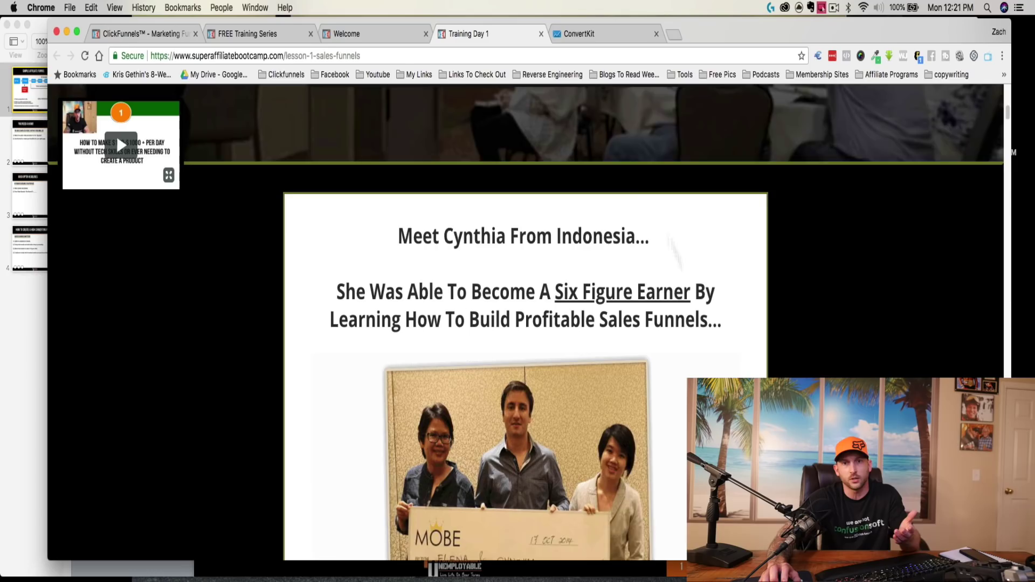
{"action": "scroll", "coordinate": [634, 340], "scroll_direction": "up", "scroll_amount": 1}
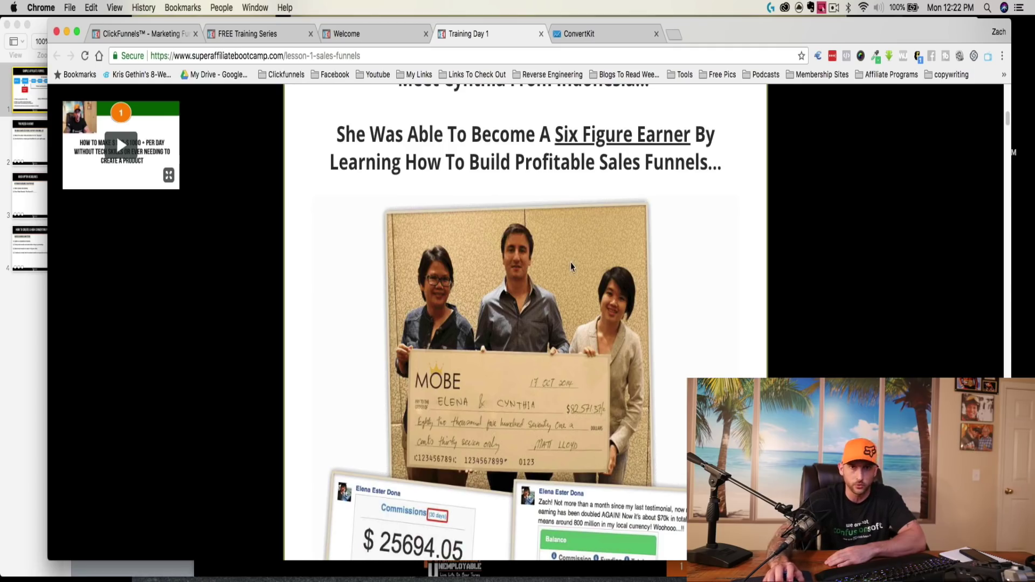
{"action": "scroll", "coordinate": [587, 272], "scroll_direction": "up", "scroll_amount": 5}
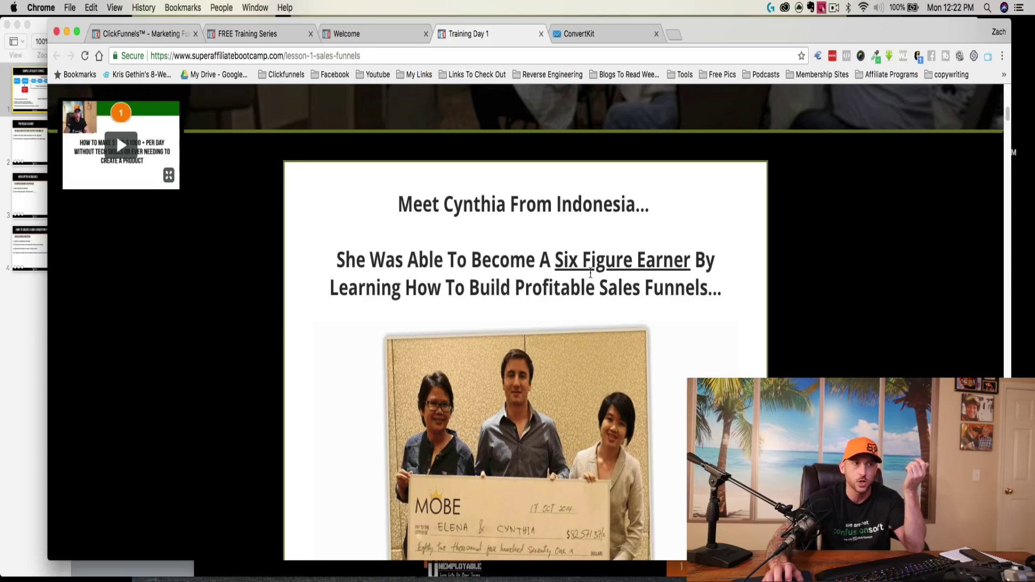
{"action": "scroll", "coordinate": [591, 275], "scroll_direction": "up", "scroll_amount": 6}
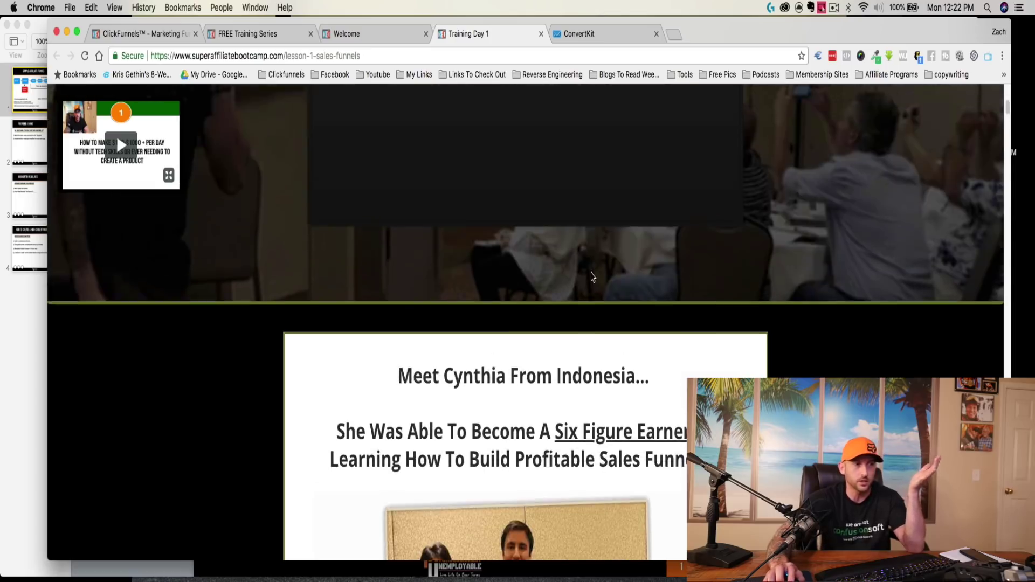
{"action": "scroll", "coordinate": [591, 277], "scroll_direction": "up", "scroll_amount": 8}
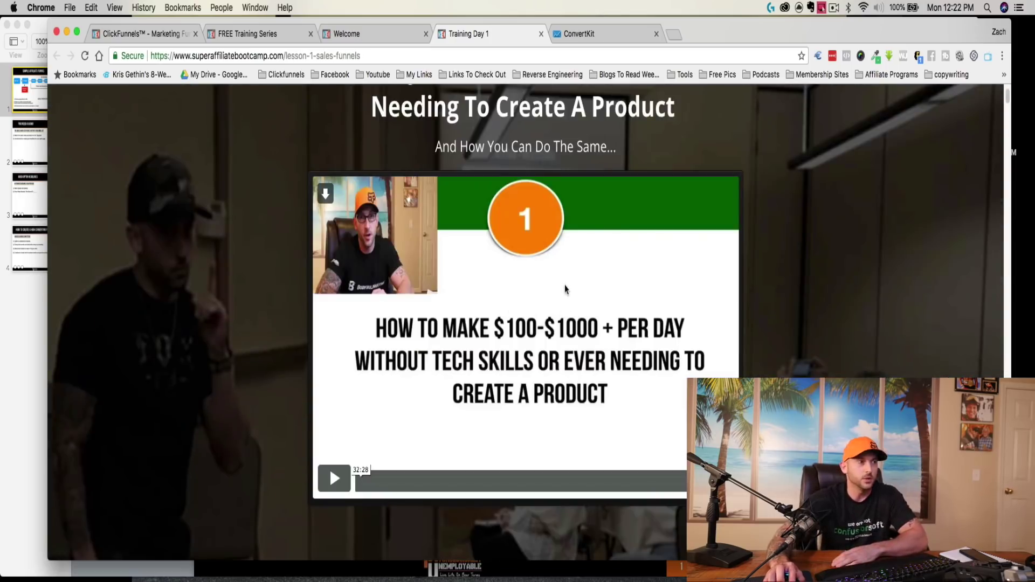
- Read the lesson page's three requirements and continue to the Affiliate Blueprint coaching program offer
{"action": "scroll", "coordinate": [567, 286], "scroll_direction": "down", "scroll_amount": 20}
{"action": "scroll", "coordinate": [581, 314], "scroll_direction": "down", "scroll_amount": 20}
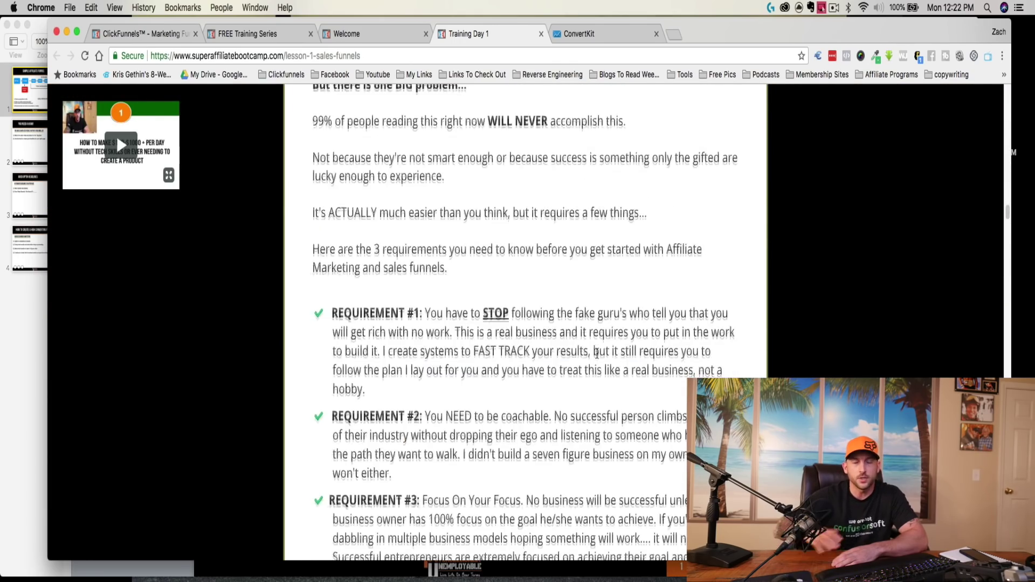
{"action": "scroll", "coordinate": [597, 353], "scroll_direction": "down", "scroll_amount": 5}
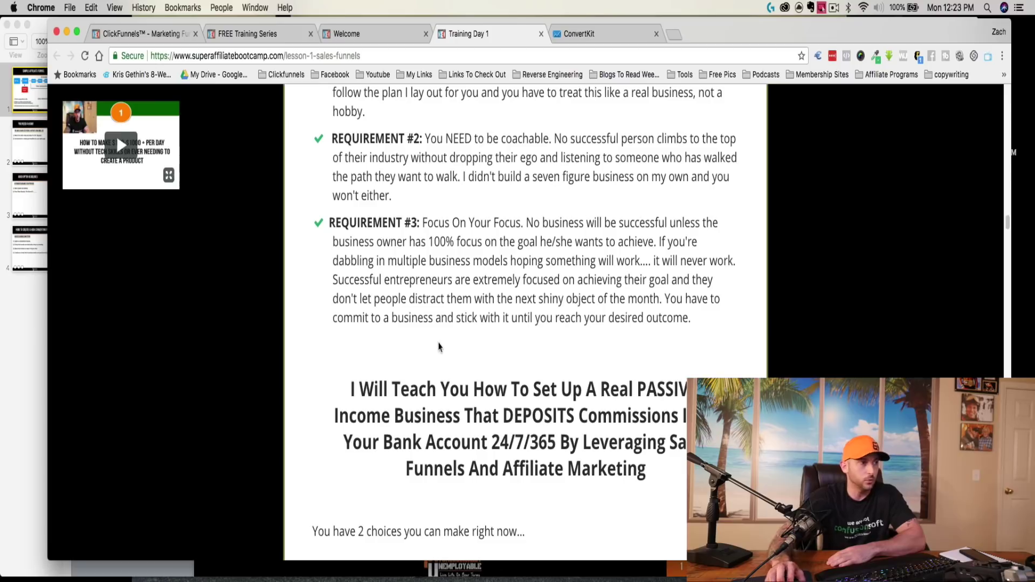
{"action": "scroll", "coordinate": [441, 340], "scroll_direction": "down", "scroll_amount": 20}
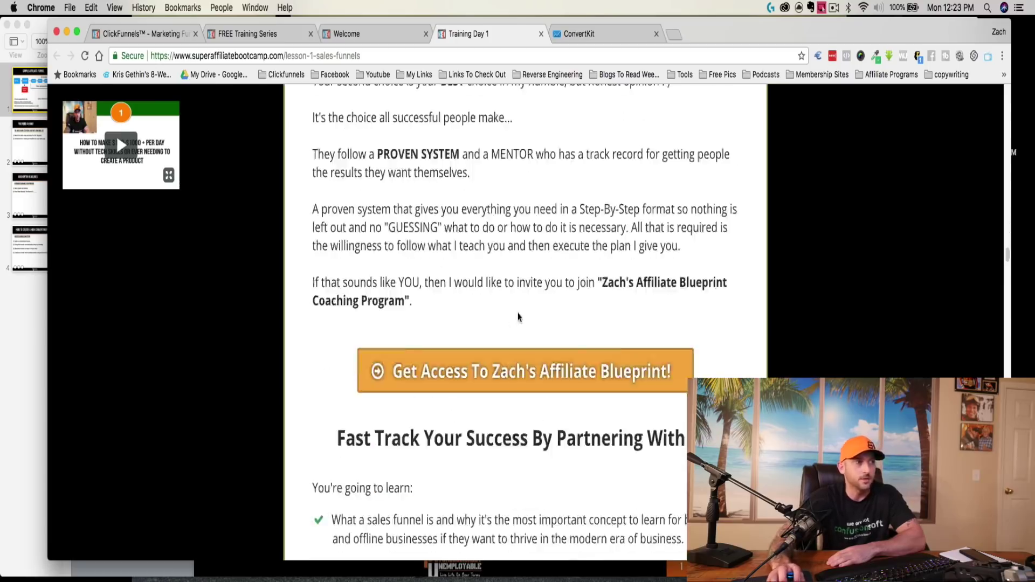
{"action": "scroll", "coordinate": [519, 317], "scroll_direction": "up", "scroll_amount": 1}
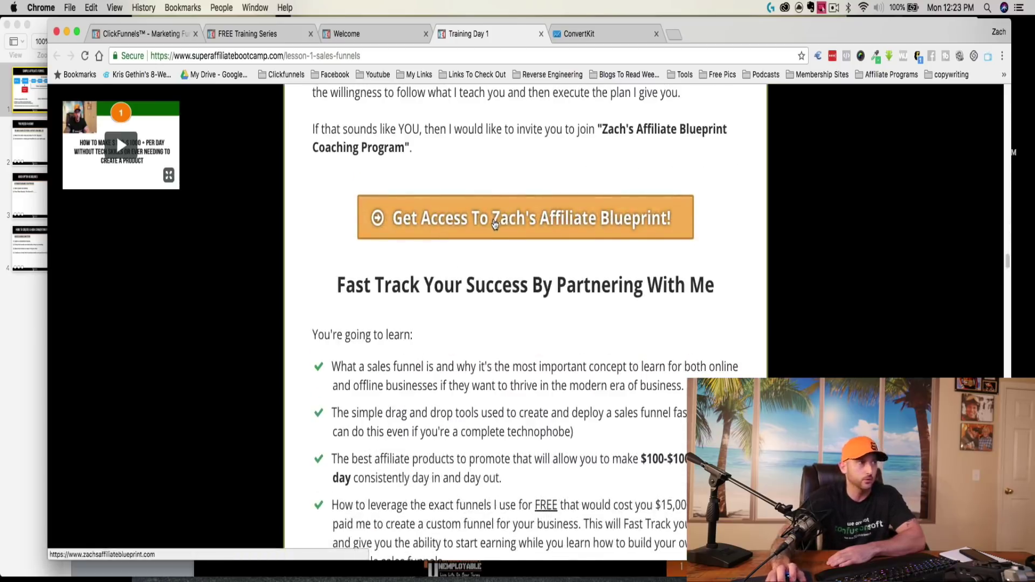
- Follow the Affiliate Blueprint offer to its sales page, compare it with the Welcome page's popup, and return to the lesson page
{"action": "left_click", "coordinate": [496, 223]}
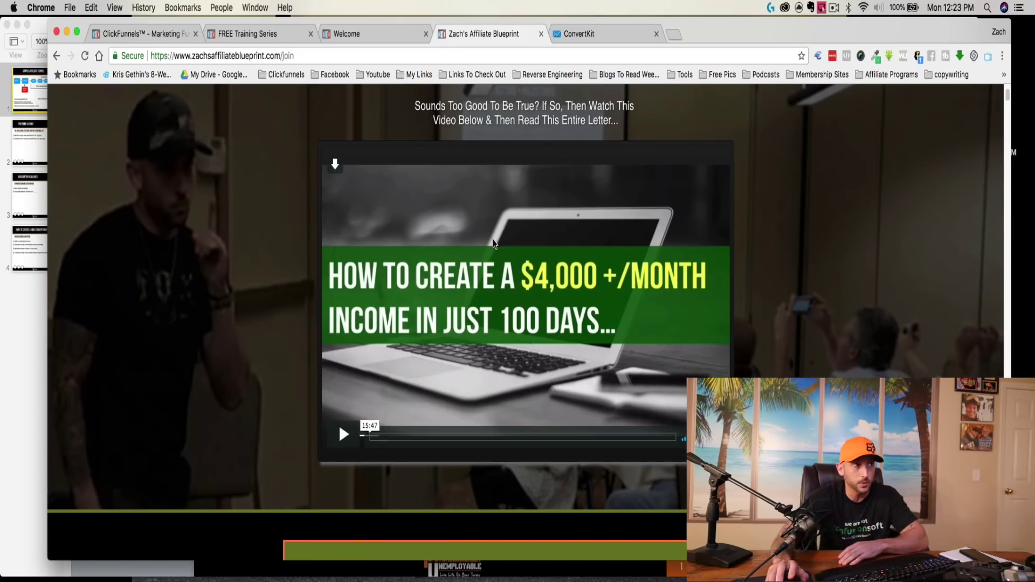
{"action": "left_click", "coordinate": [345, 34]}
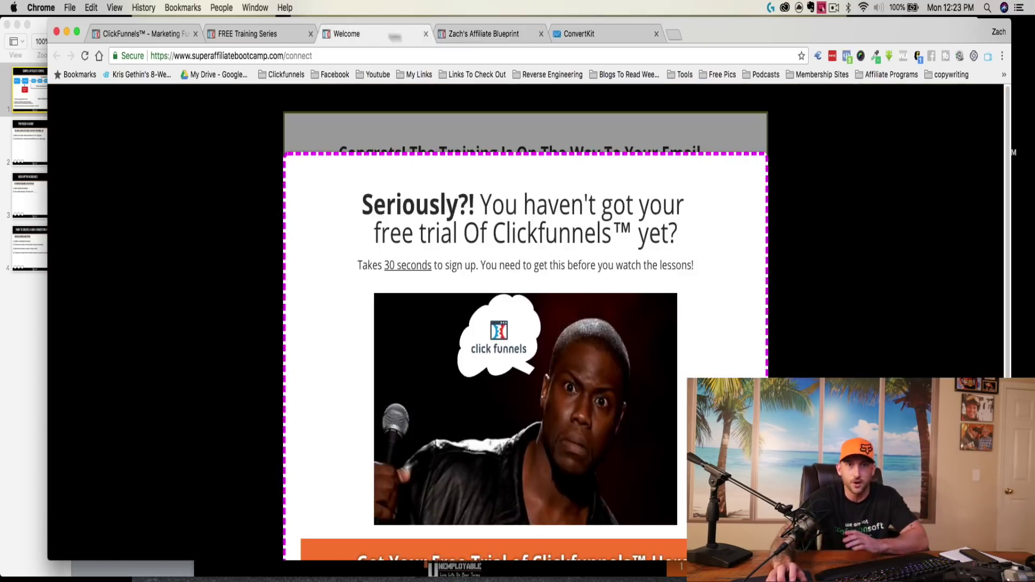
{"action": "left_click", "coordinate": [482, 34]}
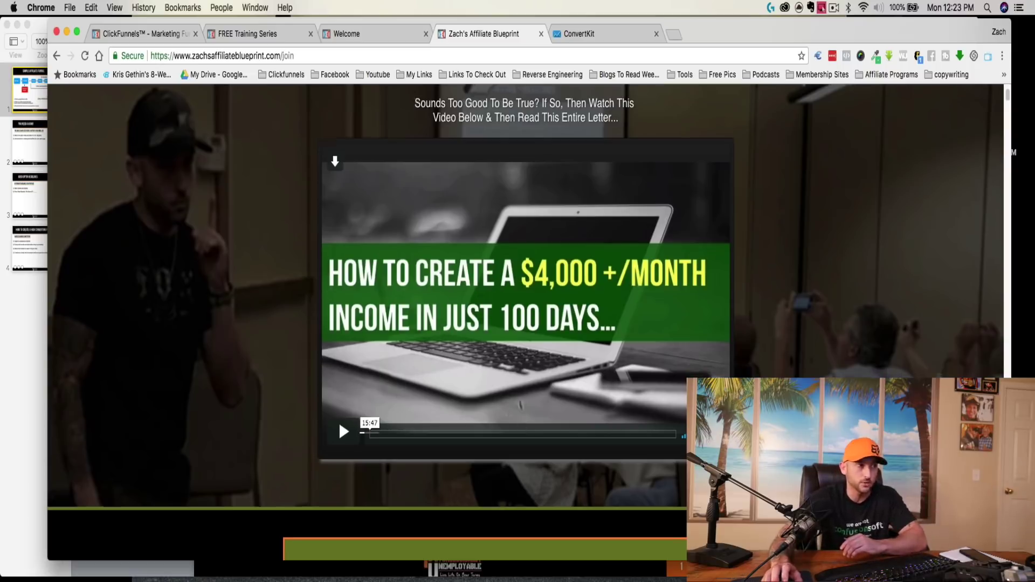
{"action": "scroll", "coordinate": [486, 334], "scroll_direction": "down", "scroll_amount": 10}
{"action": "scroll", "coordinate": [528, 384], "scroll_direction": "down", "scroll_amount": 5}
{"action": "scroll", "coordinate": [517, 382], "scroll_direction": "up", "scroll_amount": 15}
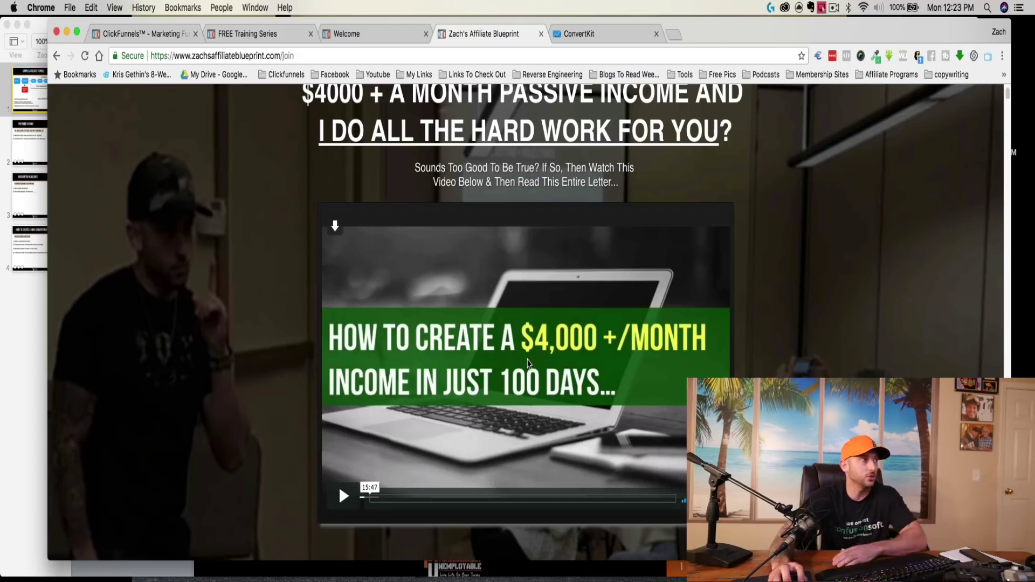
{"action": "left_click", "coordinate": [57, 55]}
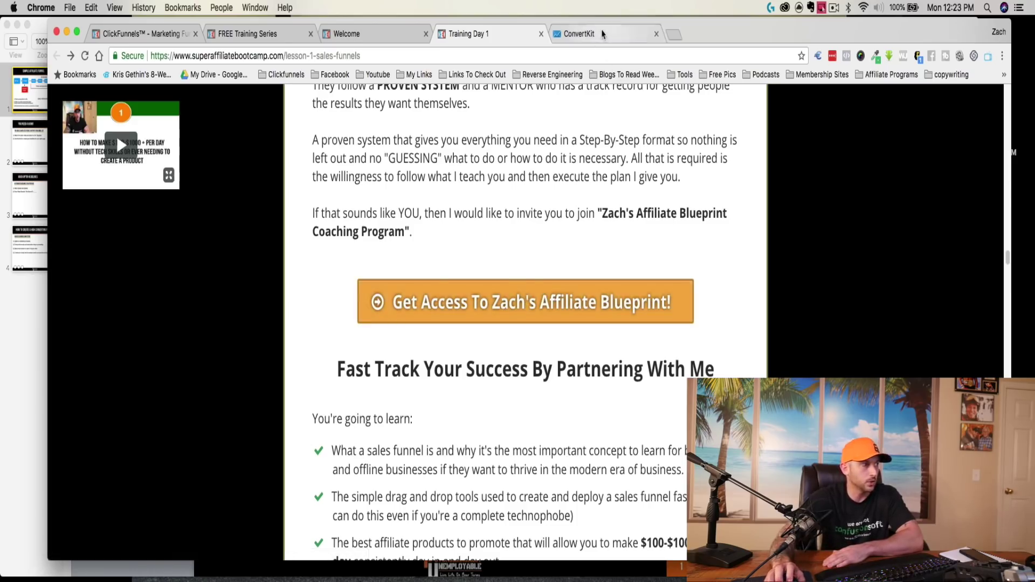
- Return to the CF Funnel sequence in ConvertKit and look over its lesson emails
{"action": "left_click", "coordinate": [588, 34]}
{"action": "scroll", "coordinate": [398, 356], "scroll_direction": "up", "scroll_amount": 5}
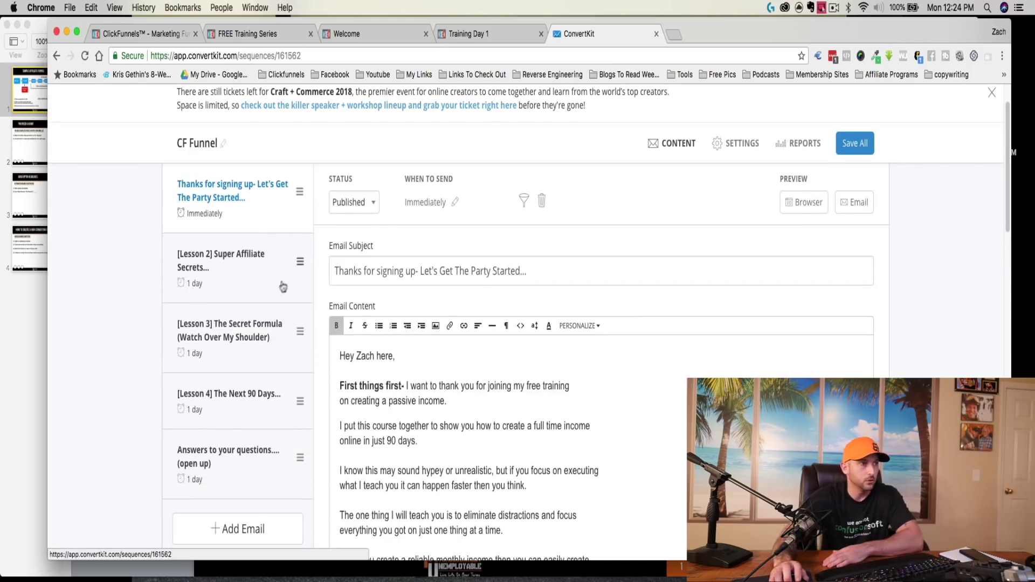
{"action": "scroll", "coordinate": [292, 288], "scroll_direction": "down", "scroll_amount": 1}
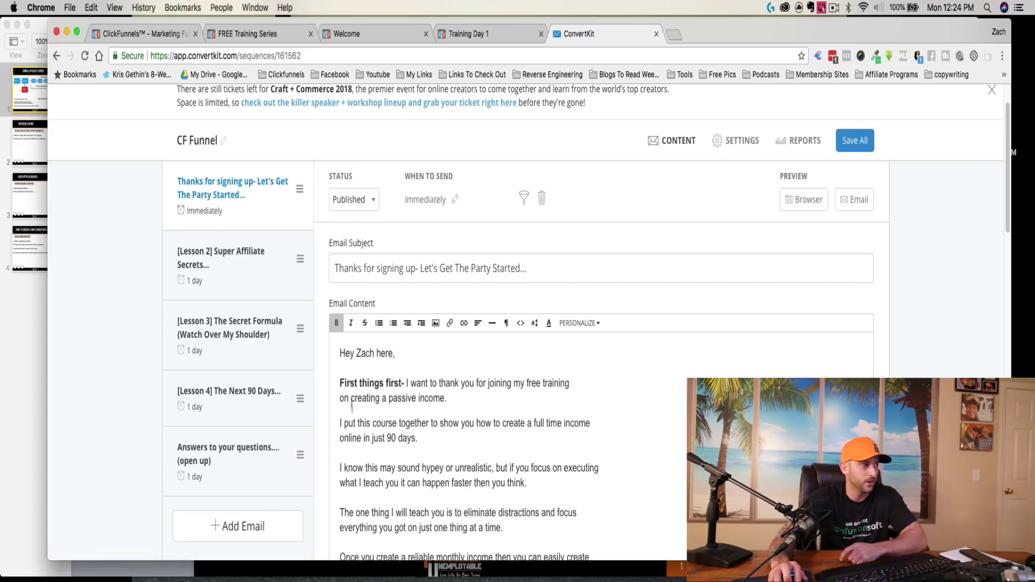
{"action": "scroll", "coordinate": [316, 358], "scroll_direction": "down", "scroll_amount": 1}
{"action": "scroll", "coordinate": [254, 396], "scroll_direction": "down", "scroll_amount": 3}
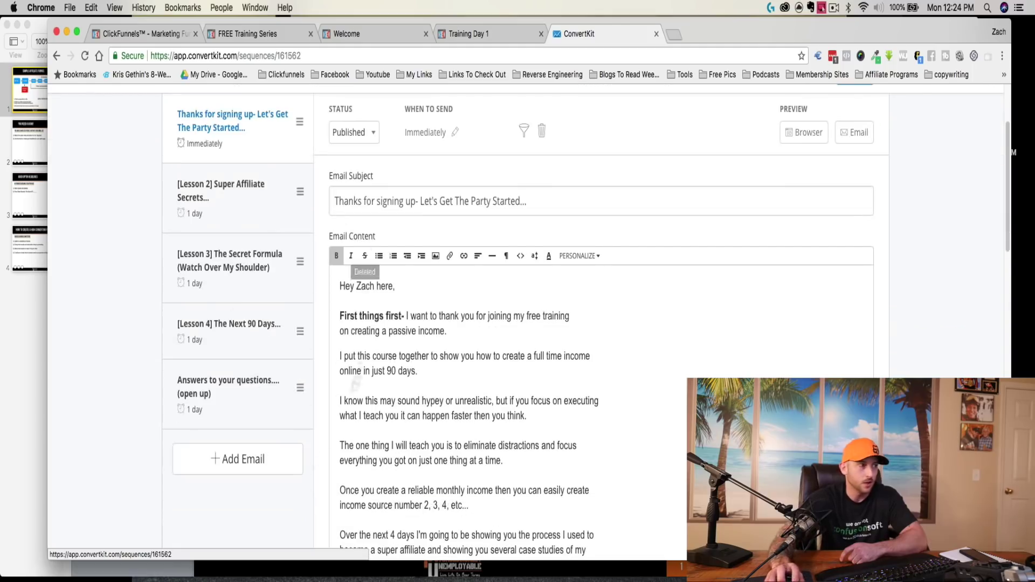
- Highlight the opening paragraphs and the "First things first" phrase in the signup email, and review the sequence's email list
{"action": "left_click_drag", "start_coordinate": [369, 316], "coordinate": [531, 517]}
{"action": "left_click", "coordinate": [548, 488]}
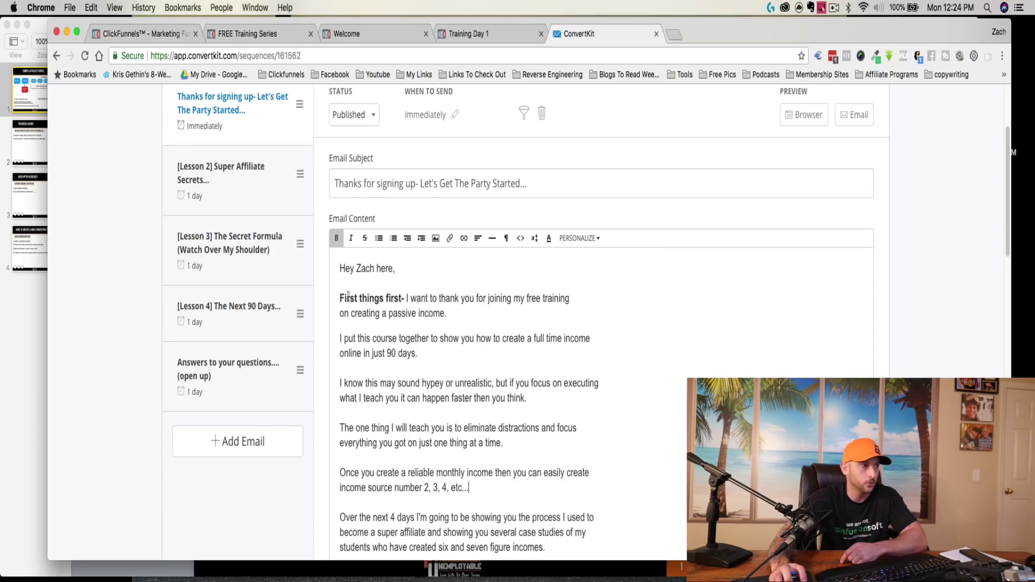
{"action": "left_click_drag", "start_coordinate": [341, 298], "coordinate": [411, 299]}
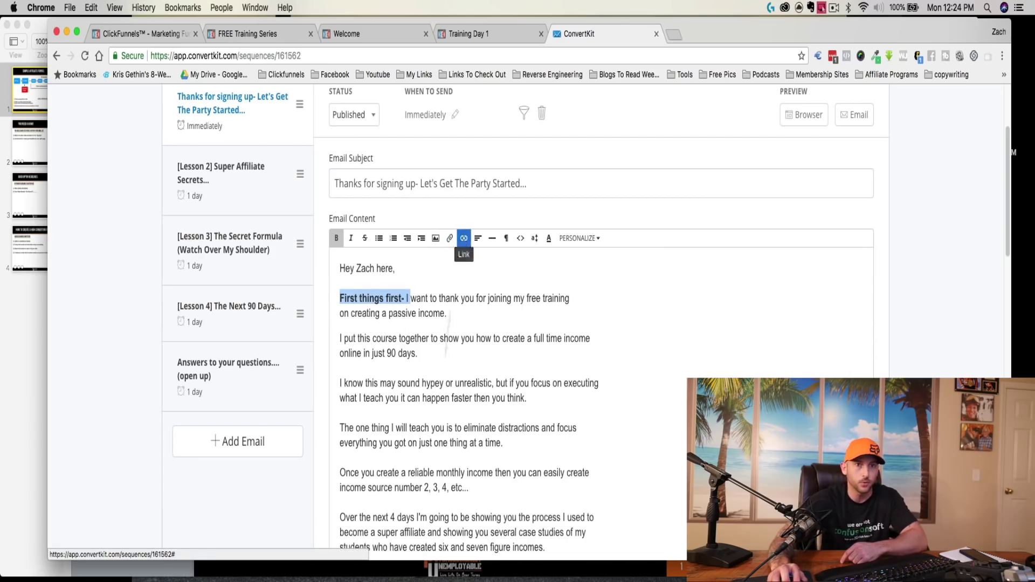
{"action": "left_click", "coordinate": [451, 425]}
{"action": "scroll", "coordinate": [454, 413], "scroll_direction": "up", "scroll_amount": 2}
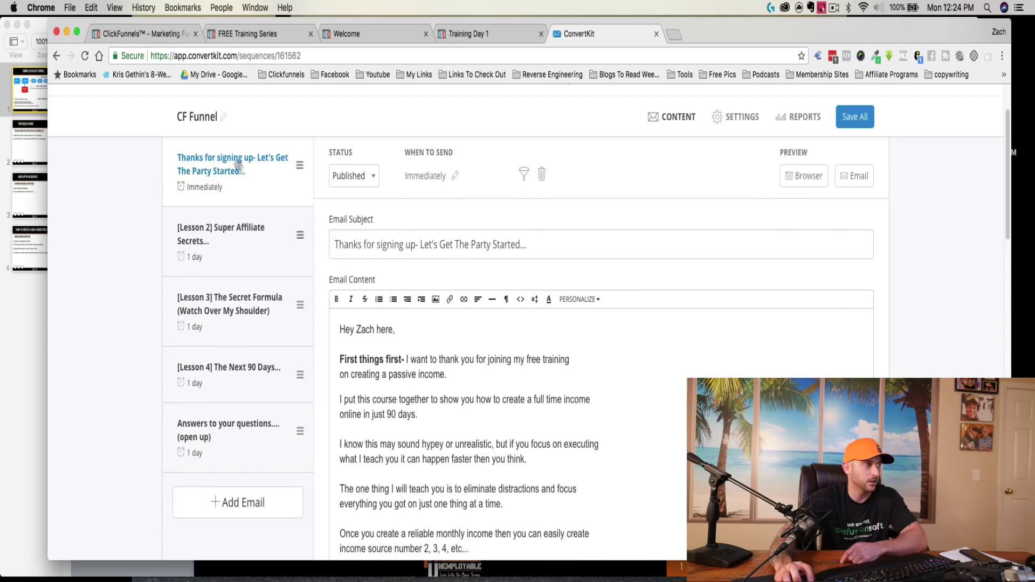
{"action": "left_click_drag", "start_coordinate": [223, 252], "coordinate": [234, 248]}
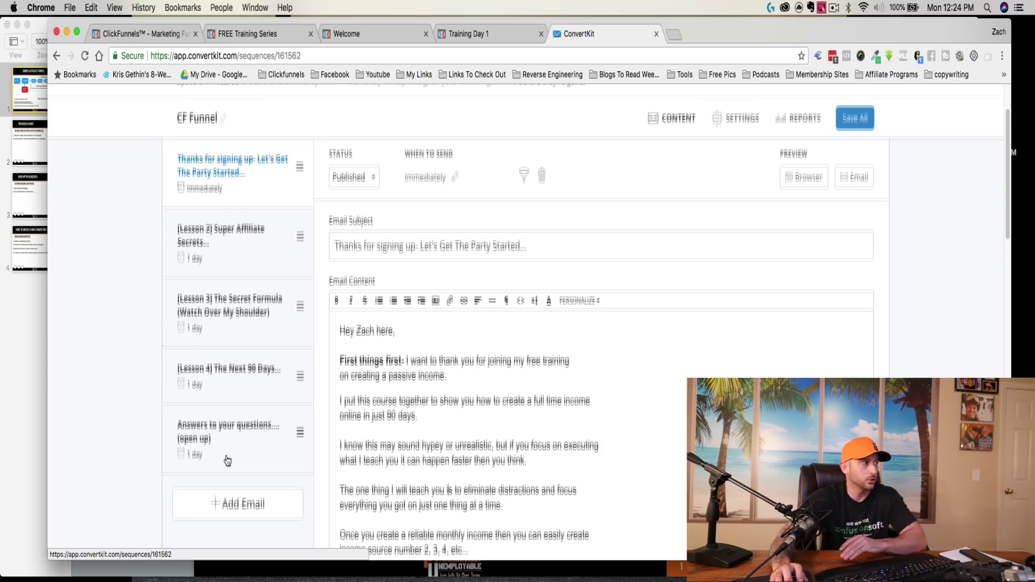
{"action": "scroll", "coordinate": [226, 461], "scroll_direction": "up", "scroll_amount": 3}
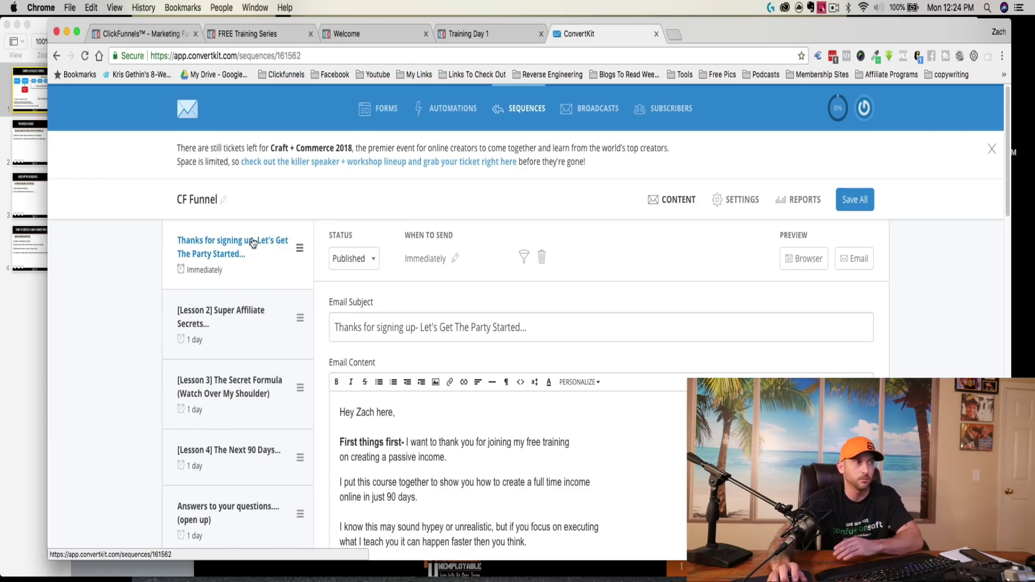
- Show the "You need a hook!" slide in Keynote and highlight the FREE TRAINING headline on the squeeze page in Chrome
{"action": "left_click", "coordinate": [30, 141]}
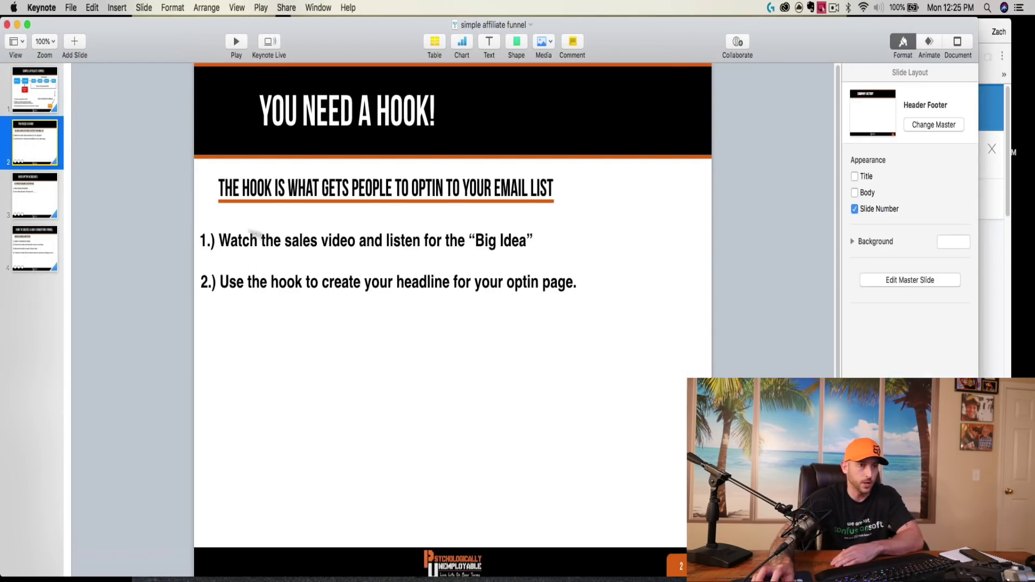
{"action": "key", "text": "super+Tab"}
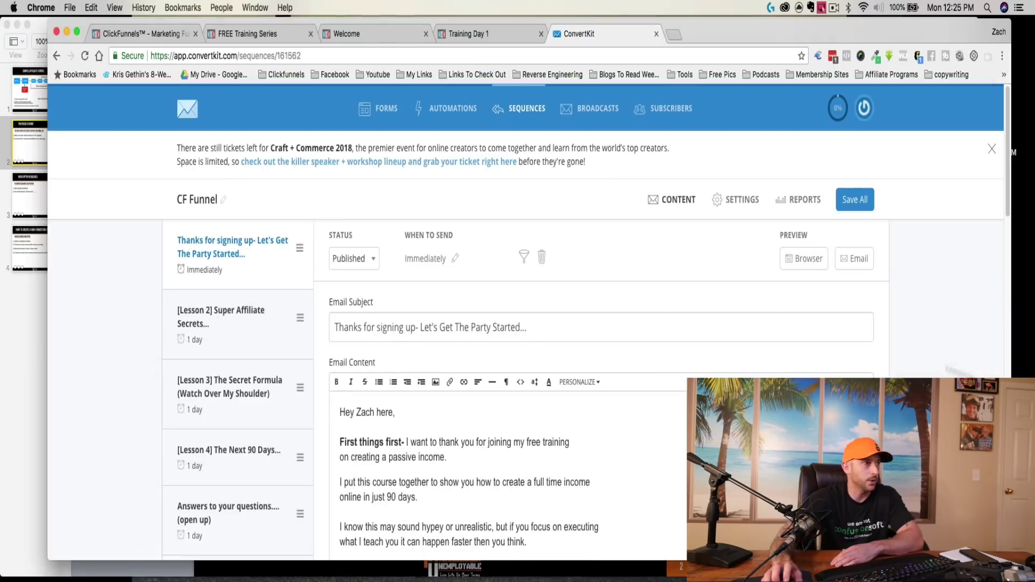
{"action": "left_click", "coordinate": [248, 33]}
{"action": "left_click", "coordinate": [706, 152]}
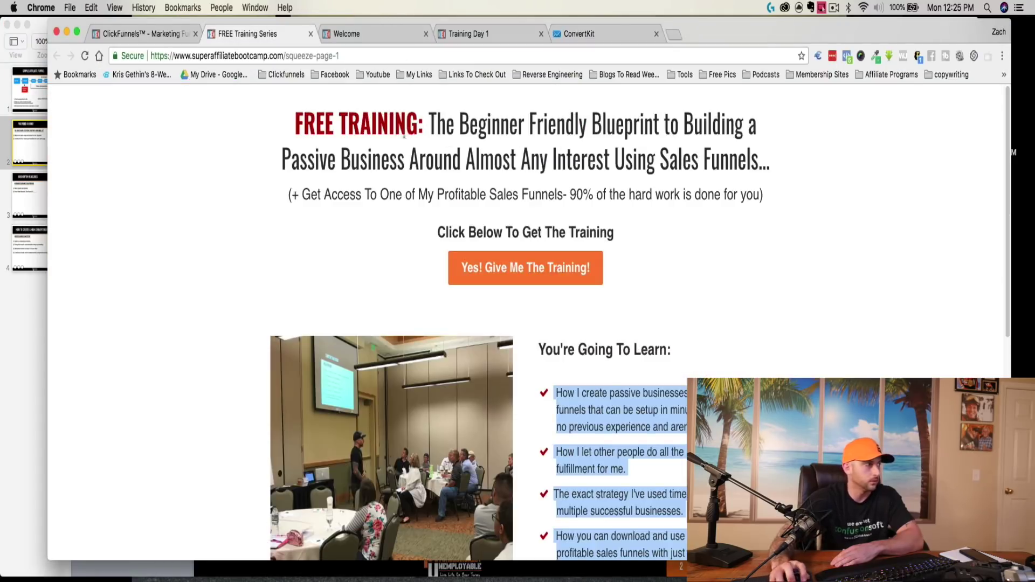
{"action": "left_click_drag", "start_coordinate": [294, 120], "coordinate": [747, 162]}
- Highlight the slide's point about listening for the "Big Idea" in Keynote and the squeeze page headline's second line in Chrome
{"action": "key", "text": "super+Tab"}
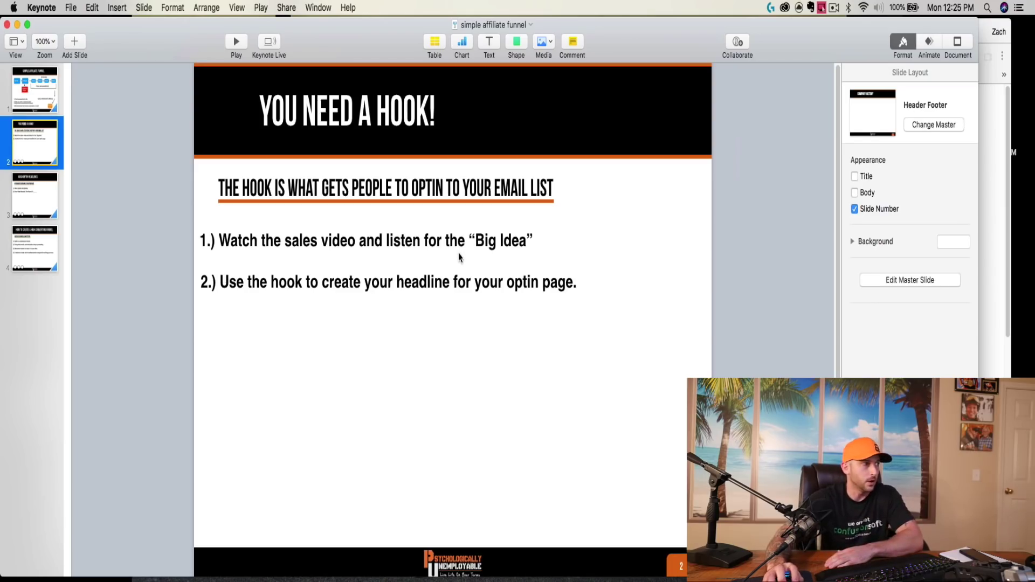
{"action": "left_click", "coordinate": [324, 243]}
{"action": "triple_click", "coordinate": [323, 244]}
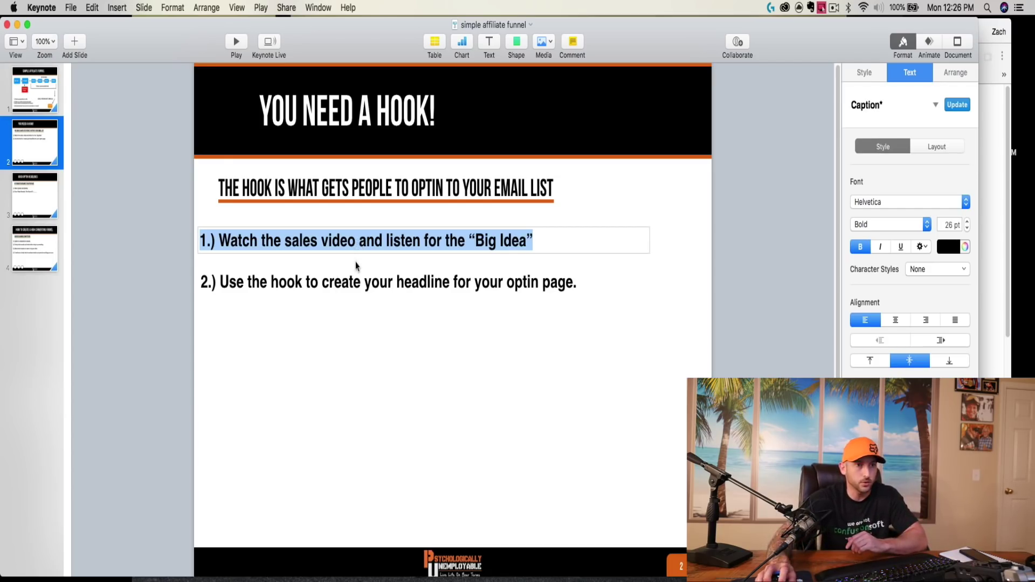
{"action": "key", "text": "super+Tab"}
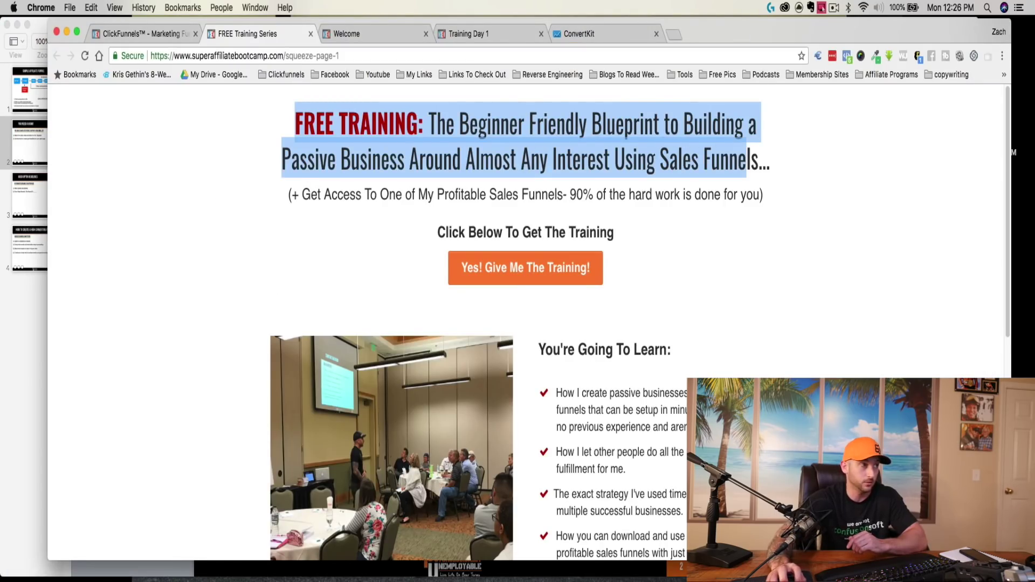
{"action": "left_click_drag", "start_coordinate": [308, 161], "coordinate": [753, 170]}
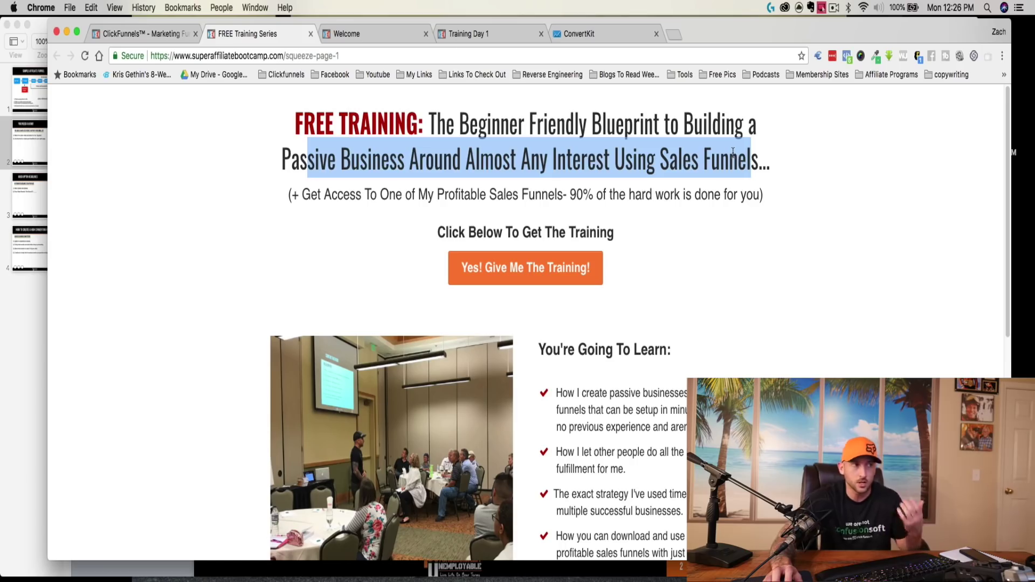
- Highlight the squeeze page subheadline about getting access to a profitable sales funnel, and show the "Good Optin Headlines" slide in Keynote
{"action": "left_click", "coordinate": [561, 191]}
{"action": "left_click_drag", "start_coordinate": [288, 195], "coordinate": [765, 196]}
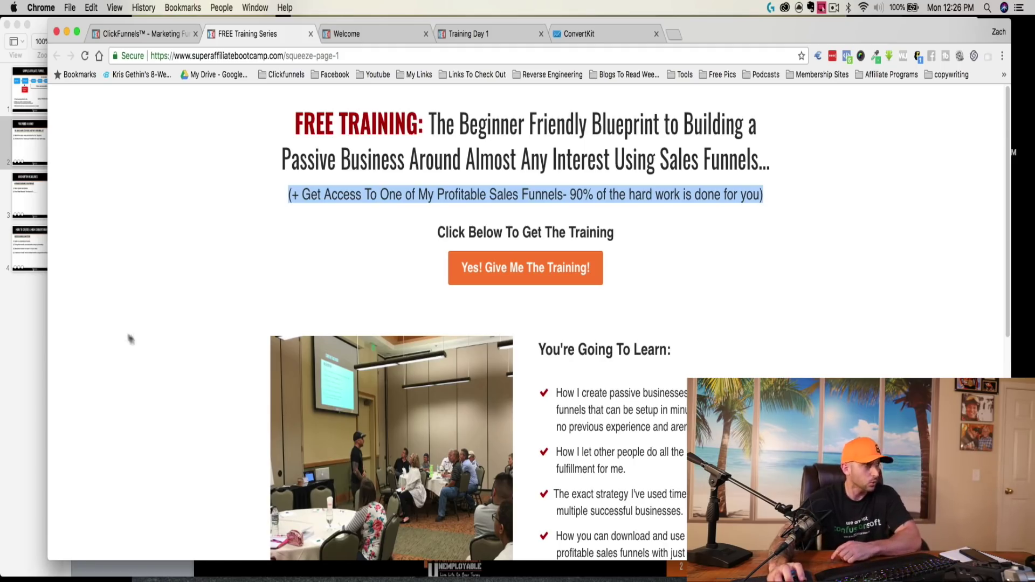
{"action": "left_click", "coordinate": [30, 149]}
{"action": "left_click", "coordinate": [38, 200]}
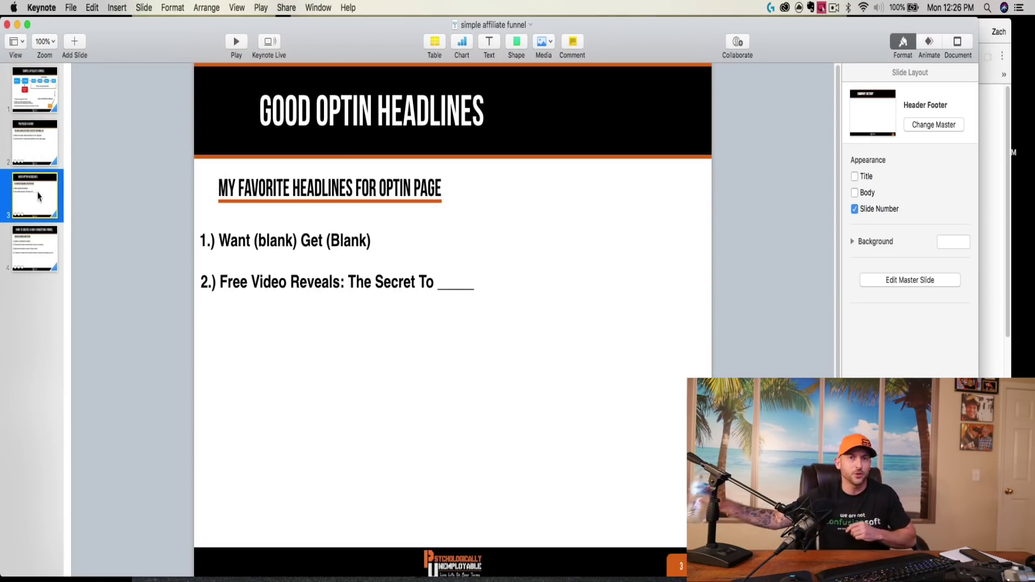
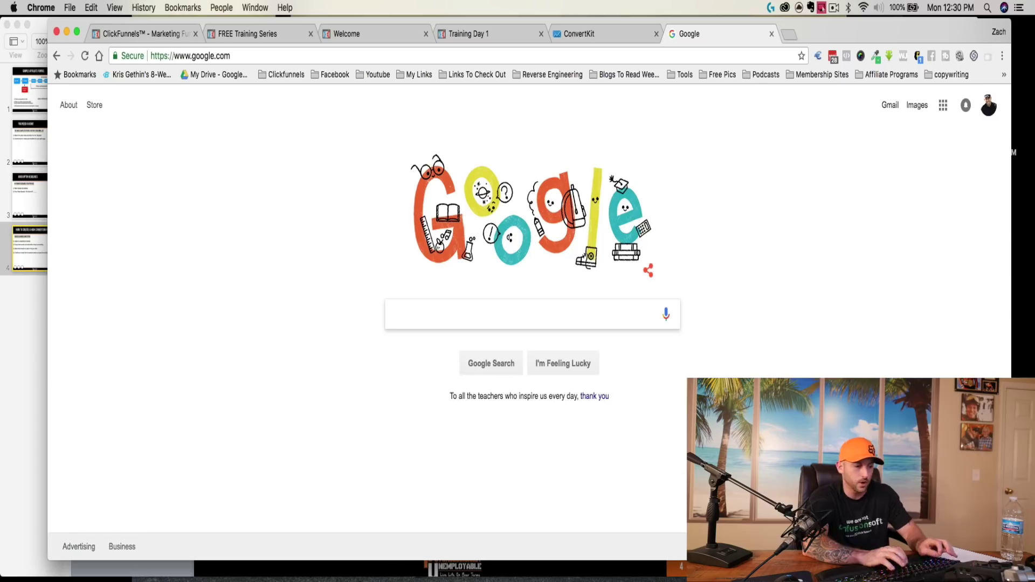
- Go to matthewwoodward.co.uk in Chrome, continue past the link building training splash and open the Start A Blog guide
{"action": "type", "text": "matt"}
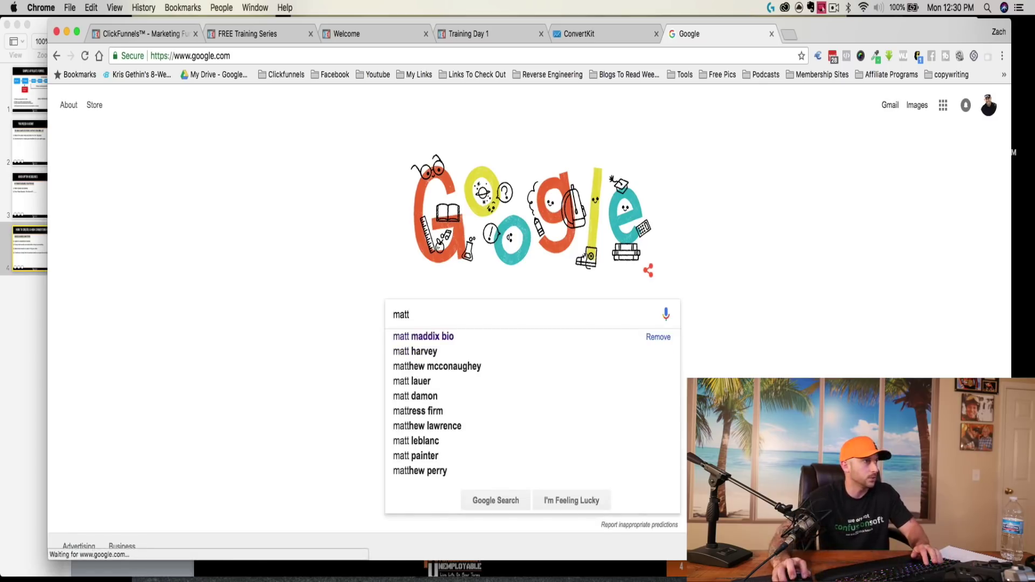
{"action": "key", "text": "BackSpace"}
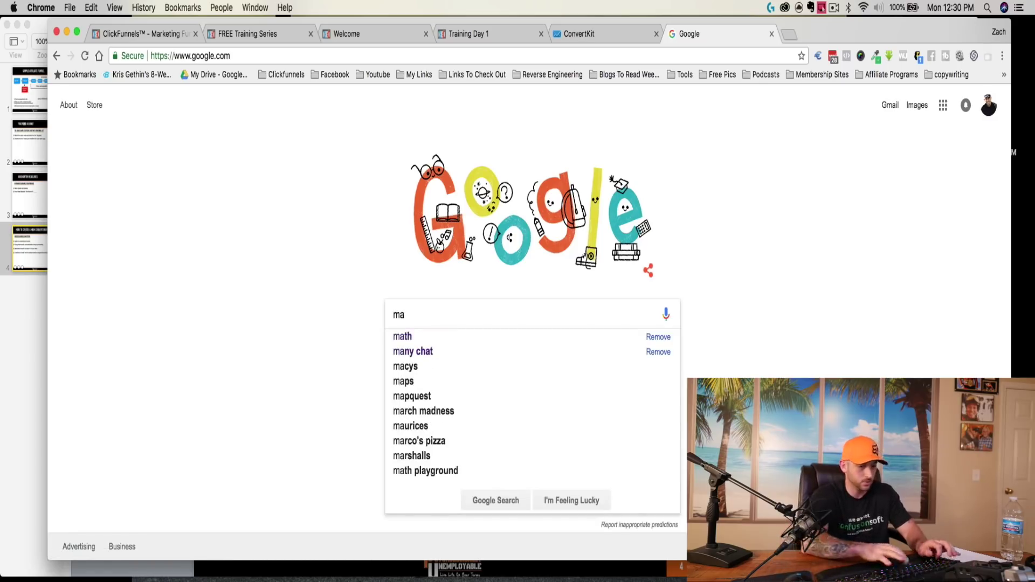
{"action": "left_click", "coordinate": [331, 55]}
{"action": "type", "text": "matthewwoodward.co.uk"}
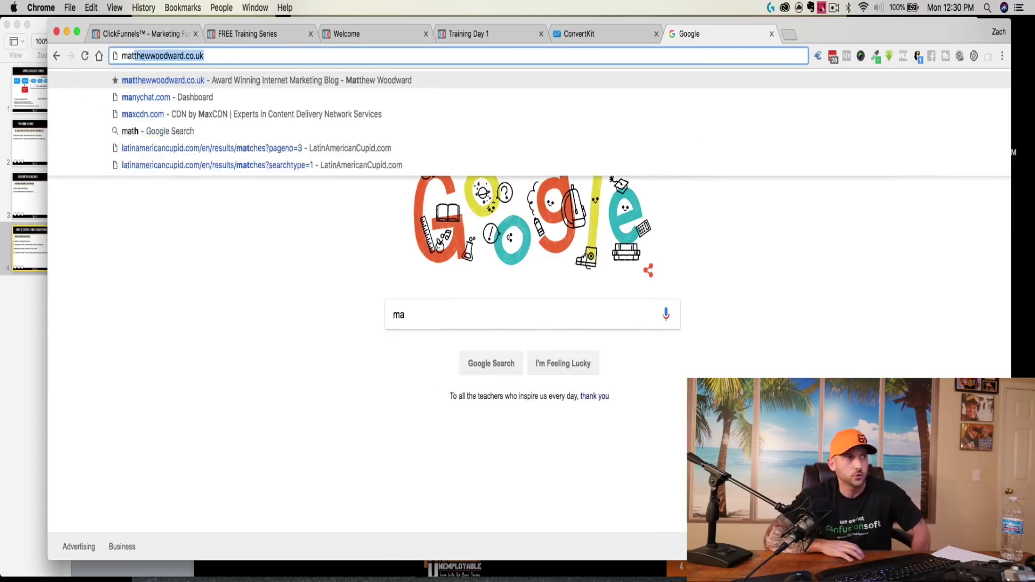
{"action": "key", "text": "Return"}
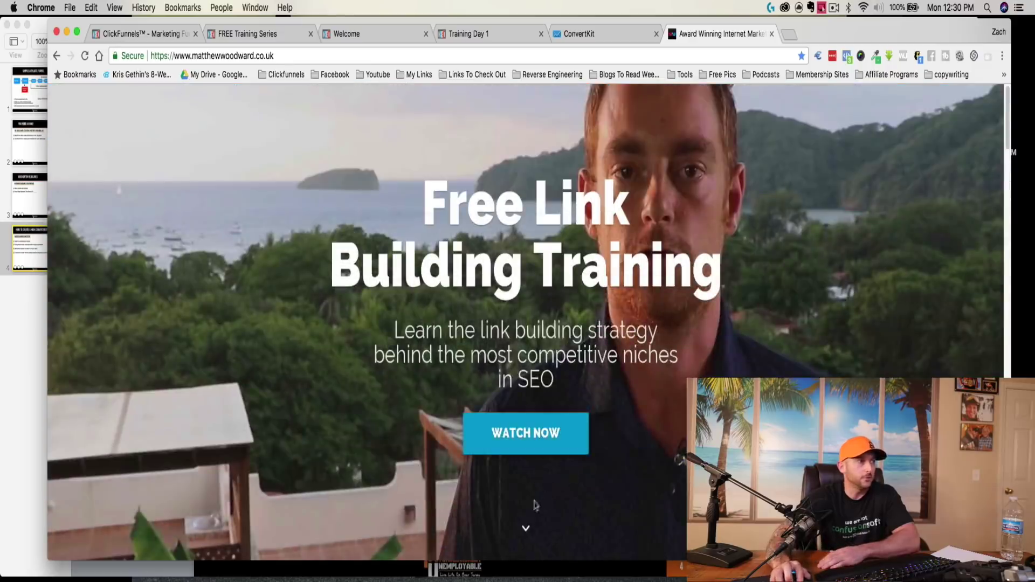
{"action": "left_click", "coordinate": [526, 529]}
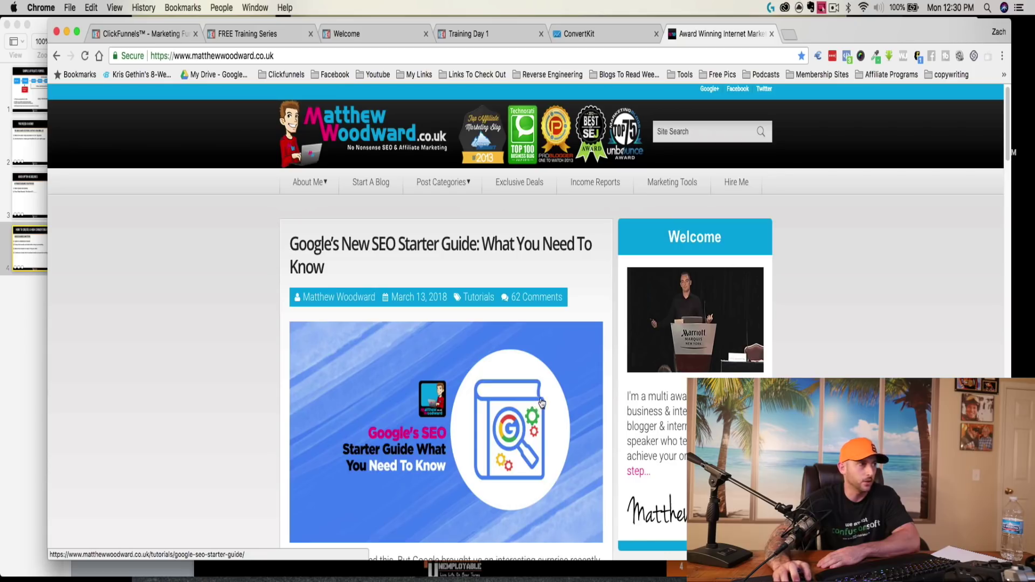
{"action": "left_click", "coordinate": [382, 186]}
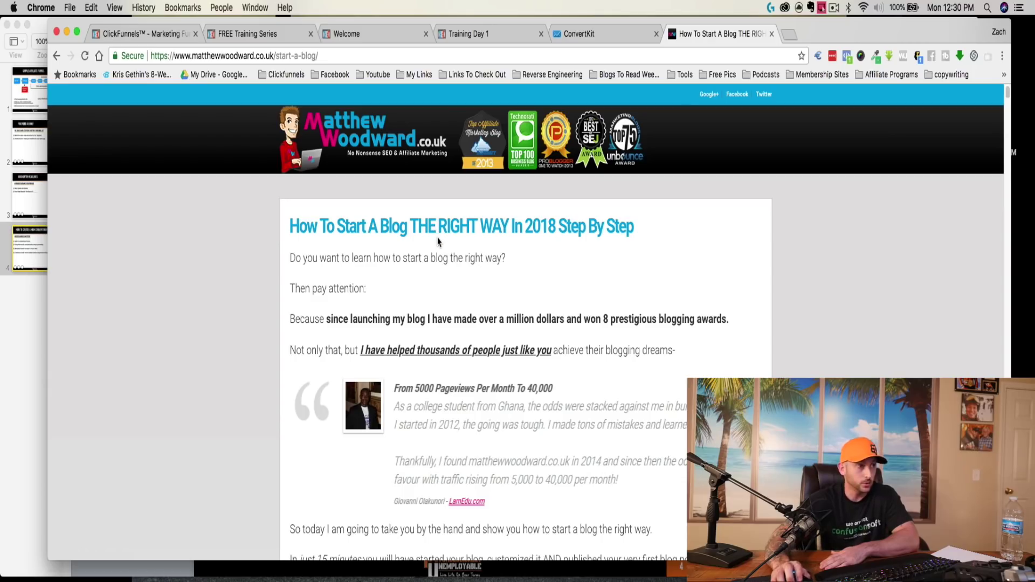
- Find the "How to Build a Successful Blog in 7 Days" banner in the guide and look over its email course page
{"action": "scroll", "coordinate": [463, 259], "scroll_direction": "down", "scroll_amount": 5}
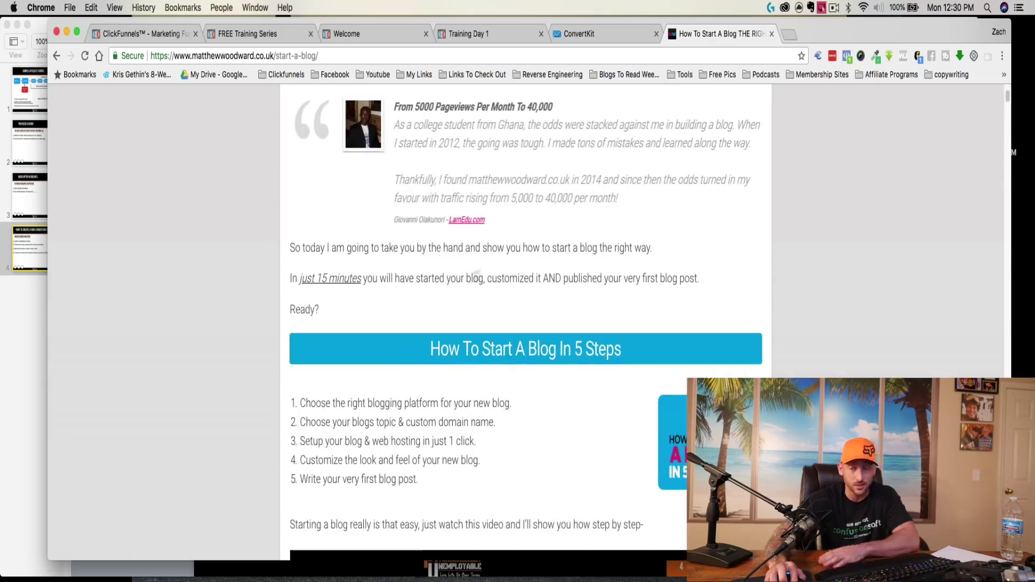
{"action": "scroll", "coordinate": [474, 276], "scroll_direction": "down", "scroll_amount": 1}
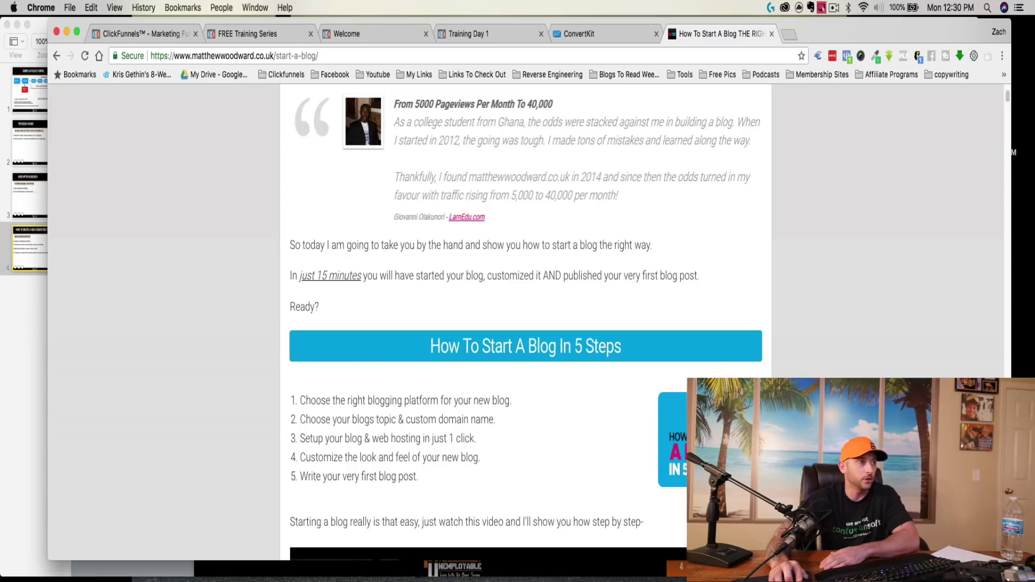
{"action": "scroll", "coordinate": [763, 379], "scroll_direction": "down", "scroll_amount": 3}
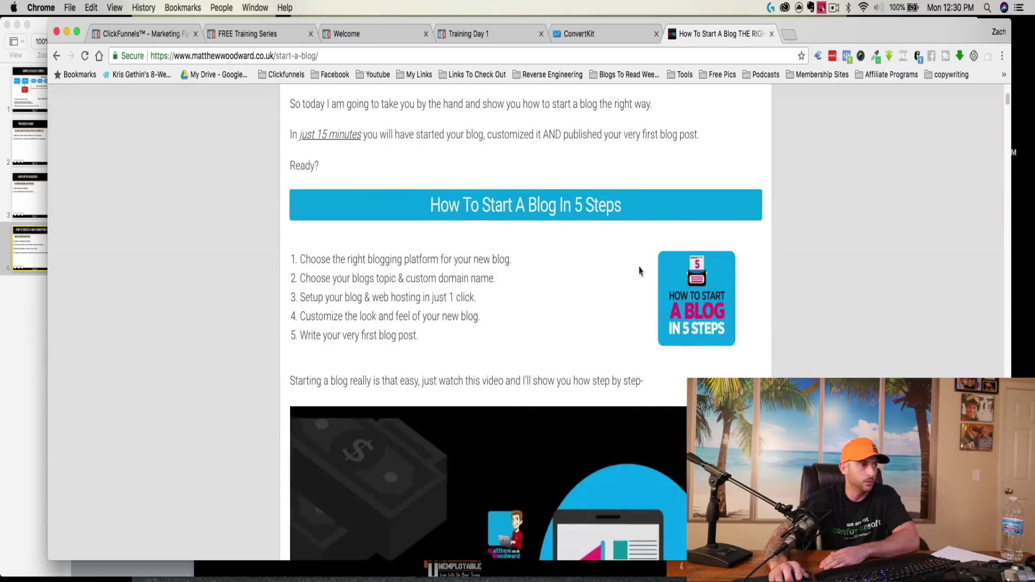
{"action": "scroll", "coordinate": [640, 271], "scroll_direction": "down", "scroll_amount": 12}
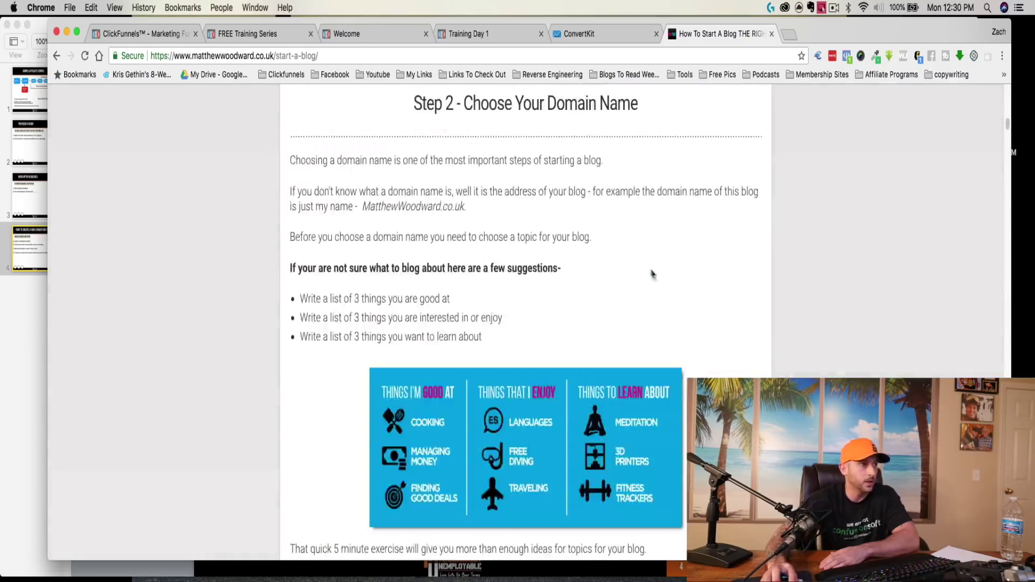
{"action": "scroll", "coordinate": [646, 271], "scroll_direction": "down", "scroll_amount": 10}
{"action": "left_click_drag", "start_coordinate": [1007, 136], "coordinate": [983, 282]}
{"action": "scroll", "coordinate": [983, 282], "scroll_direction": "up", "scroll_amount": 15}
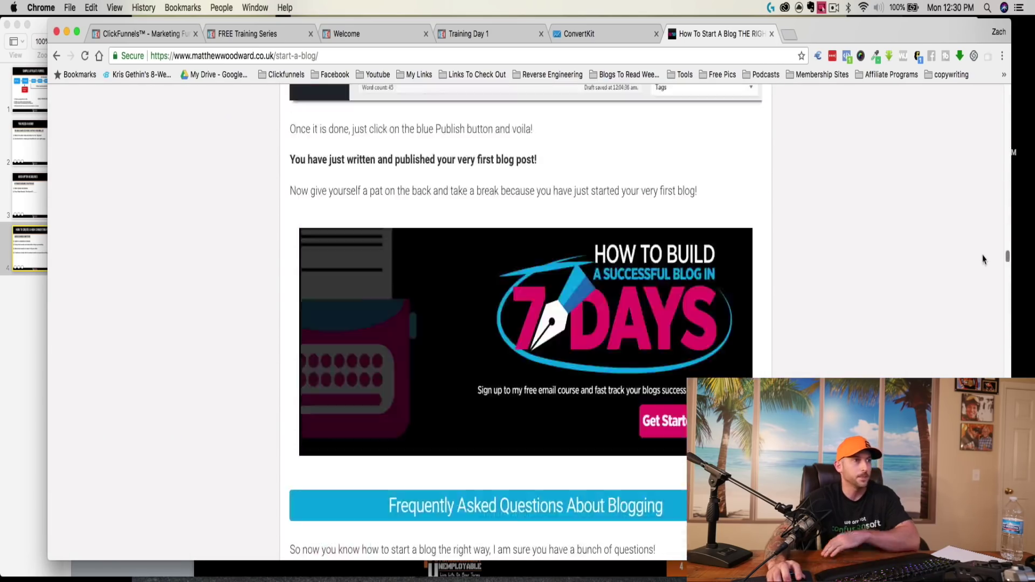
{"action": "scroll", "coordinate": [755, 346], "scroll_direction": "down", "scroll_amount": 6}
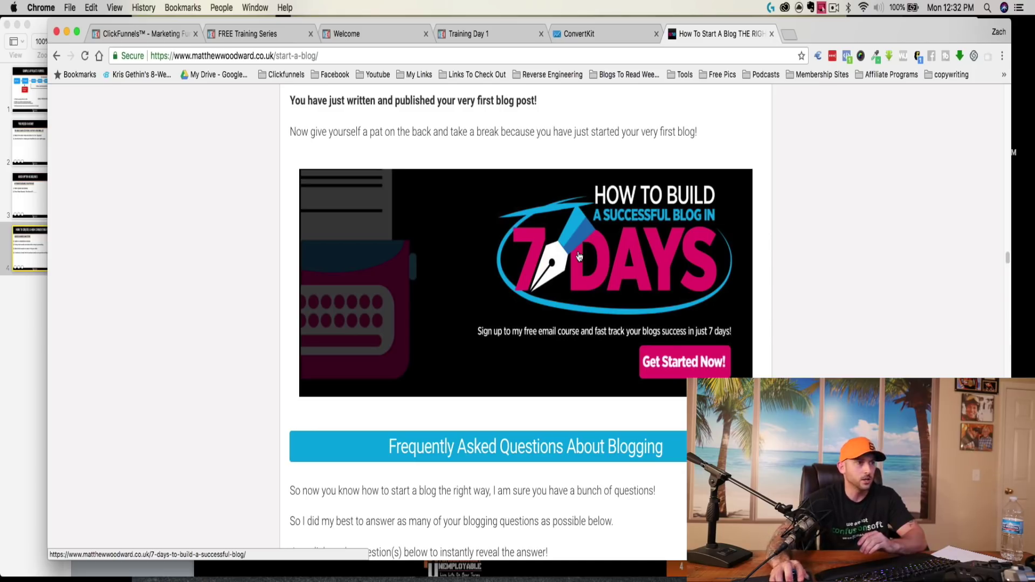
{"action": "left_click", "coordinate": [579, 256]}
{"action": "scroll", "coordinate": [559, 432], "scroll_direction": "down", "scroll_amount": 5}
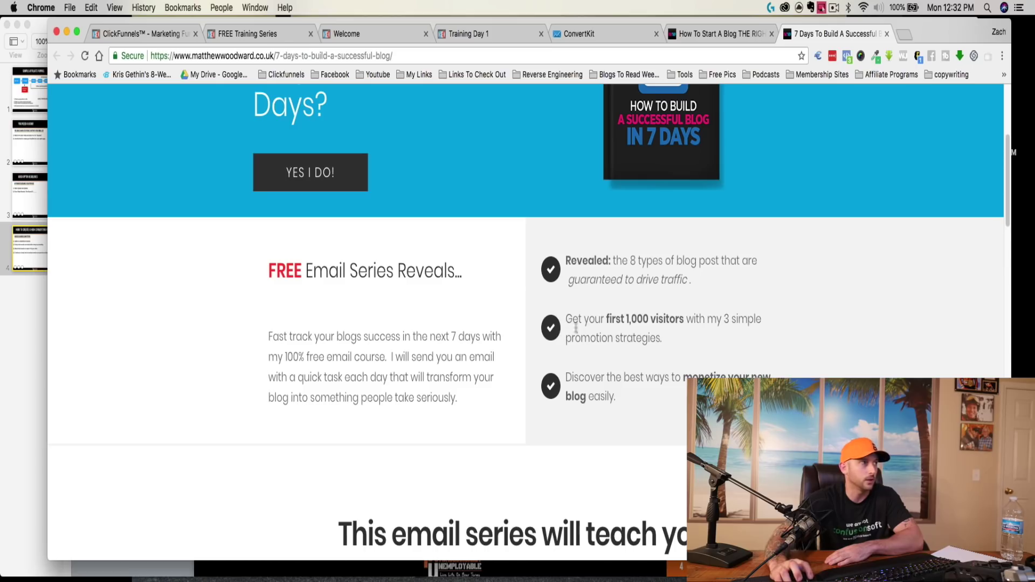
- Return to the ClickFunnels funnel list and start building a new funnel with the Cookbook builder process
{"action": "left_click", "coordinate": [171, 36]}
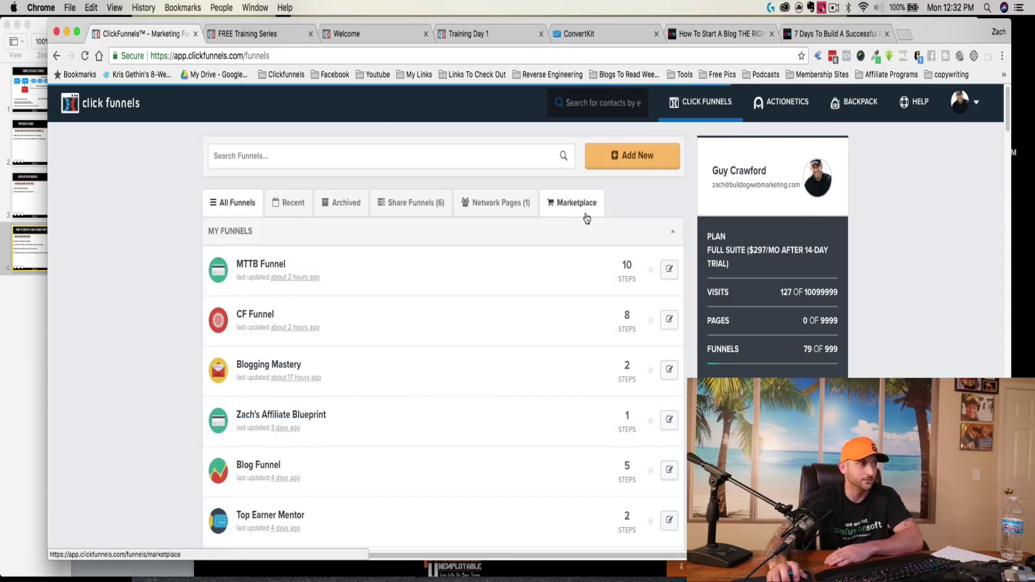
{"action": "scroll", "coordinate": [569, 242], "scroll_direction": "down", "scroll_amount": 15}
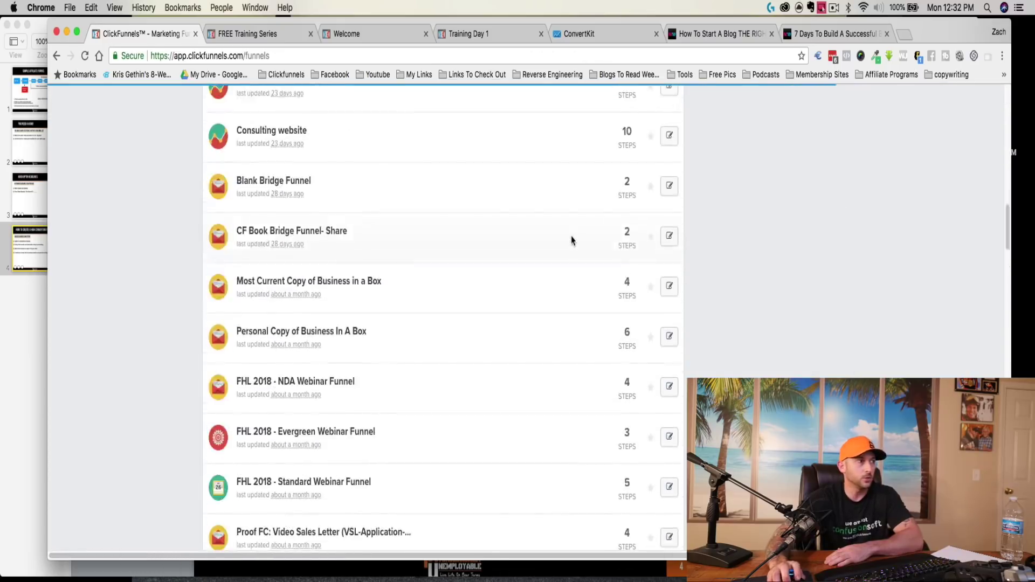
{"action": "scroll", "coordinate": [571, 238], "scroll_direction": "up", "scroll_amount": 15}
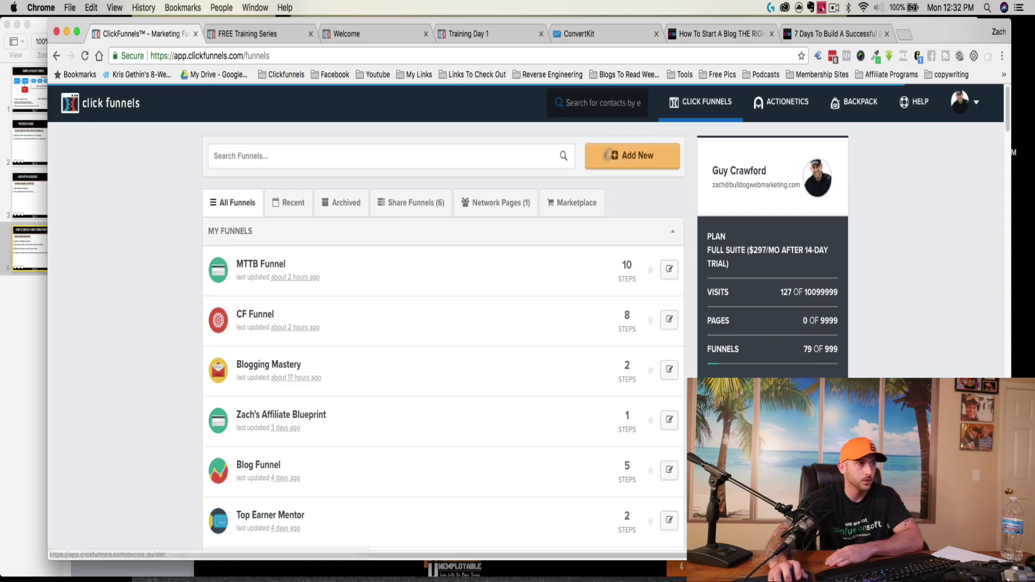
{"action": "left_click", "coordinate": [608, 155]}
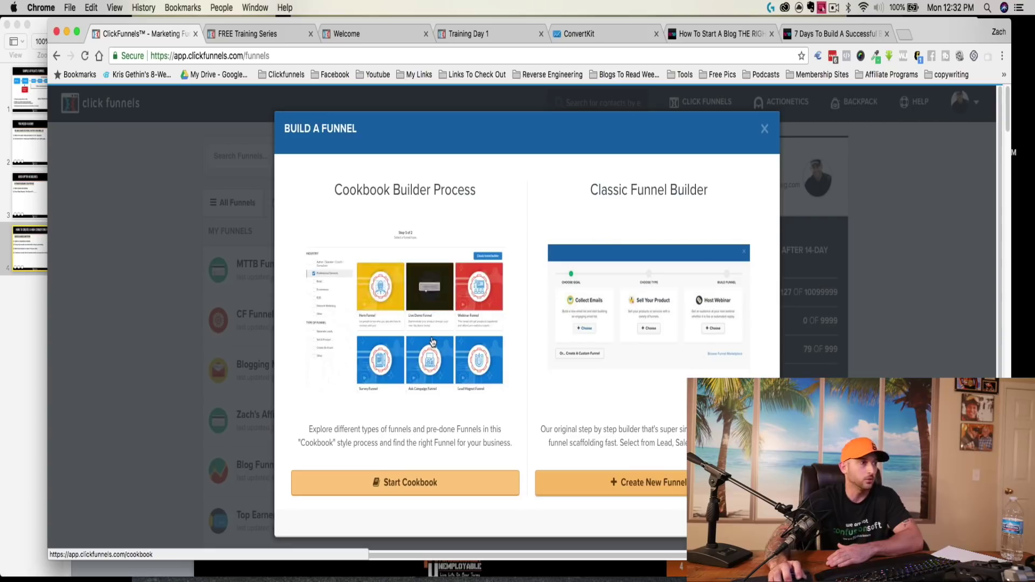
{"action": "left_click", "coordinate": [406, 482]}
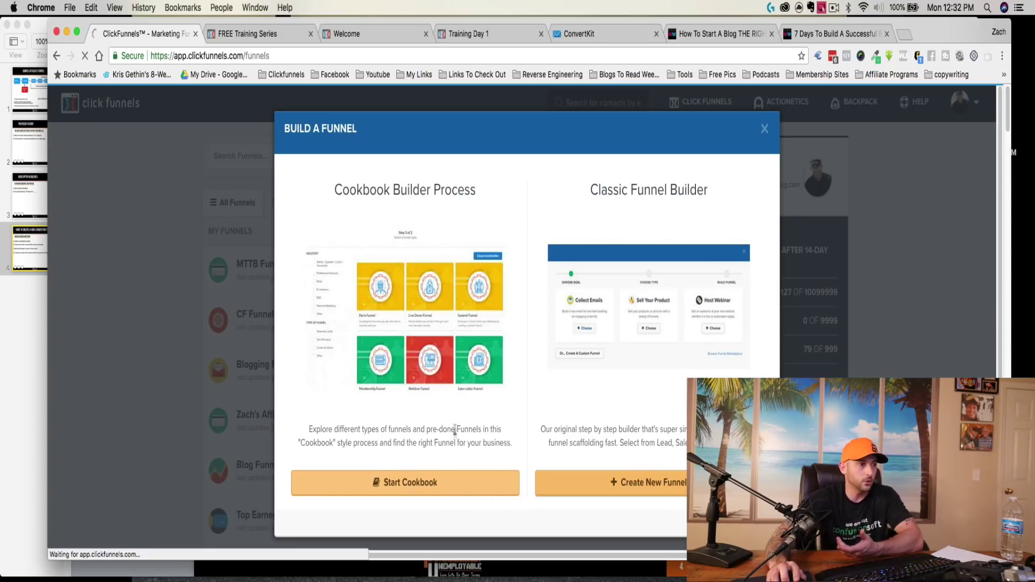
- Browse the Cookbook's funnel types and select the Squeeze Page Funnel
{"action": "scroll", "coordinate": [471, 458], "scroll_direction": "down", "scroll_amount": 3}
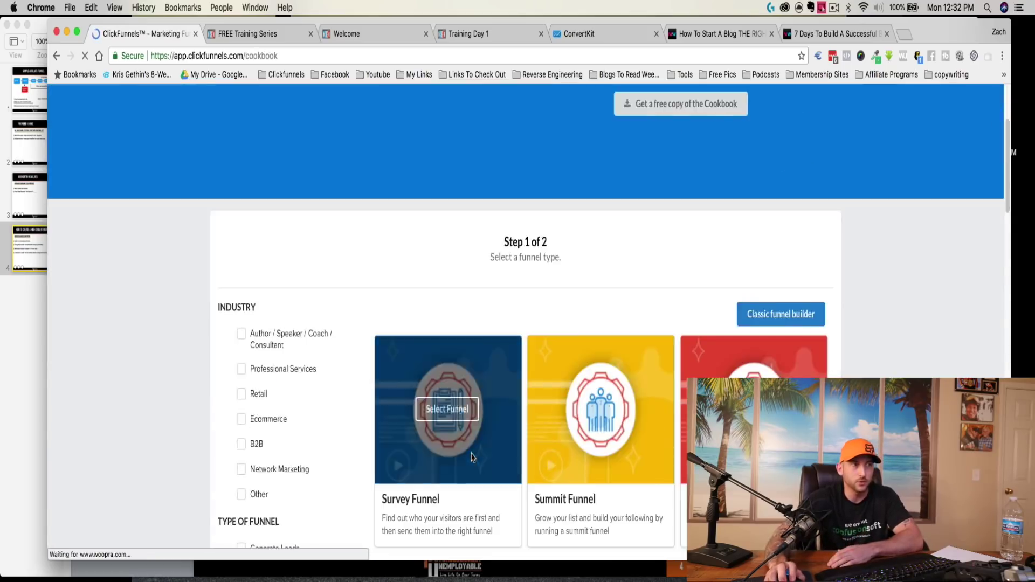
{"action": "scroll", "coordinate": [472, 457], "scroll_direction": "down", "scroll_amount": 5}
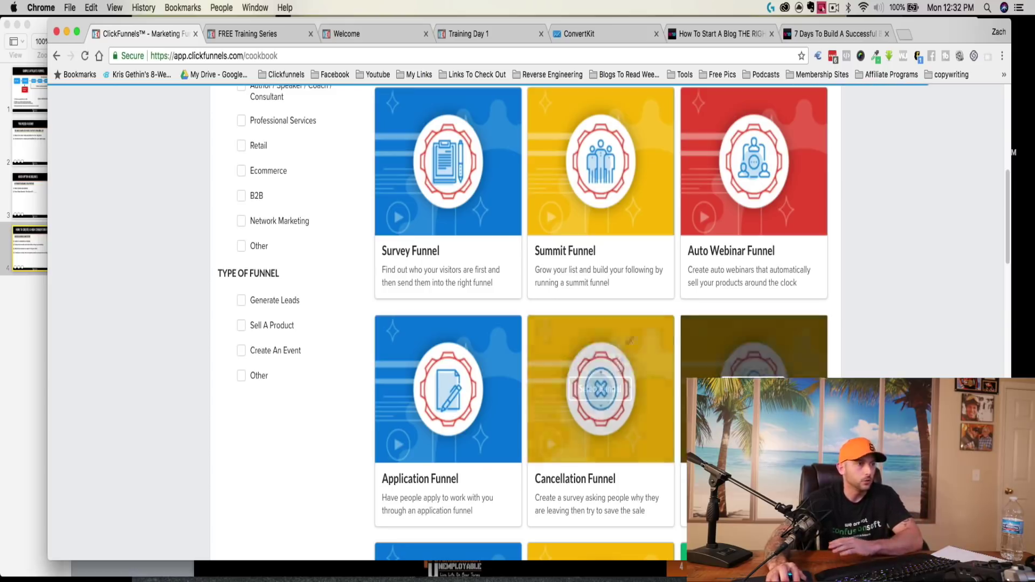
{"action": "scroll", "coordinate": [603, 343], "scroll_direction": "down", "scroll_amount": 3}
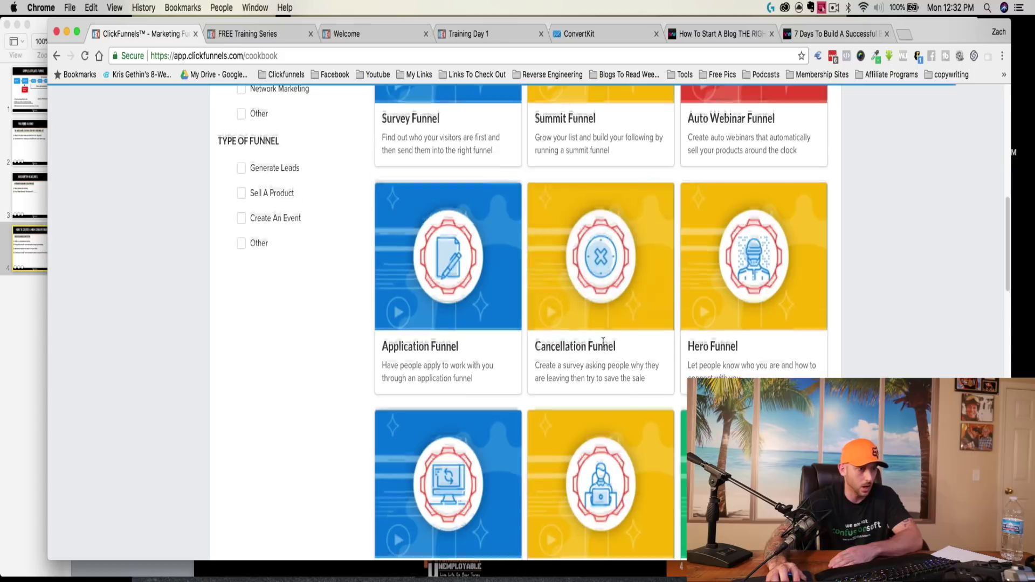
{"action": "scroll", "coordinate": [602, 343], "scroll_direction": "down", "scroll_amount": 7}
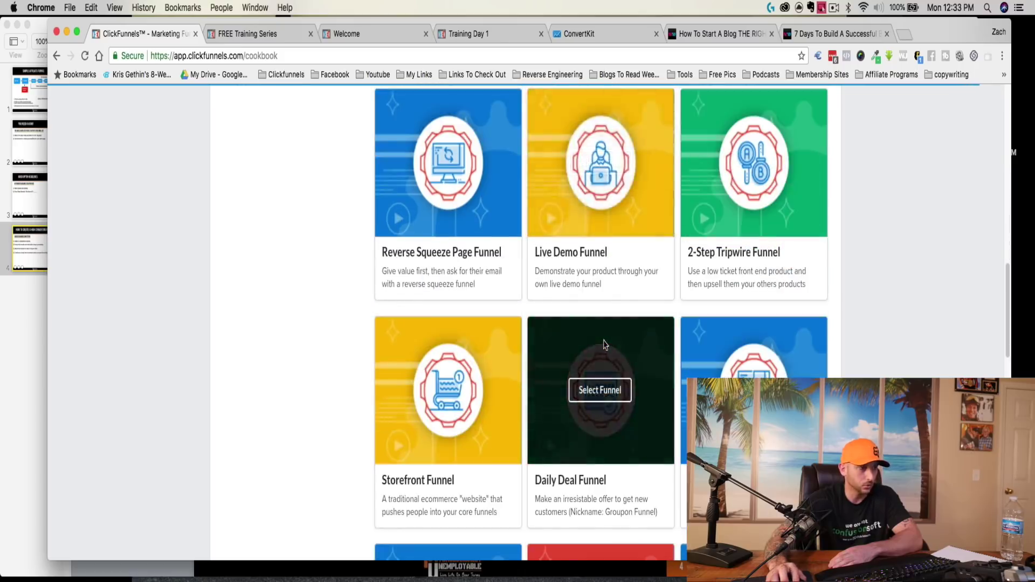
{"action": "scroll", "coordinate": [604, 343], "scroll_direction": "down", "scroll_amount": 3}
{"action": "scroll", "coordinate": [604, 343], "scroll_direction": "down", "scroll_amount": 2}
{"action": "scroll", "coordinate": [604, 343], "scroll_direction": "down", "scroll_amount": 3}
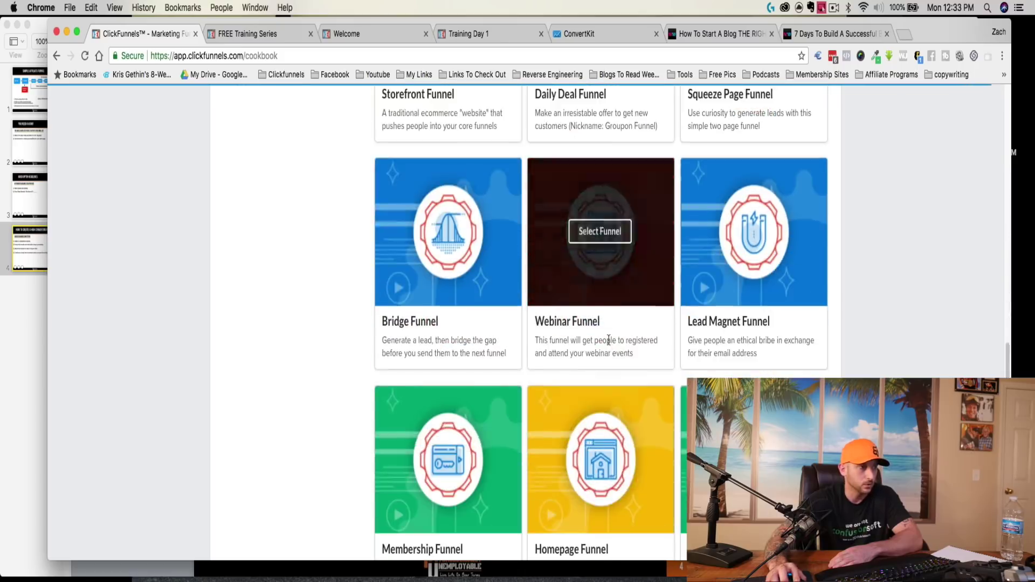
{"action": "scroll", "coordinate": [607, 343], "scroll_direction": "down", "scroll_amount": 5}
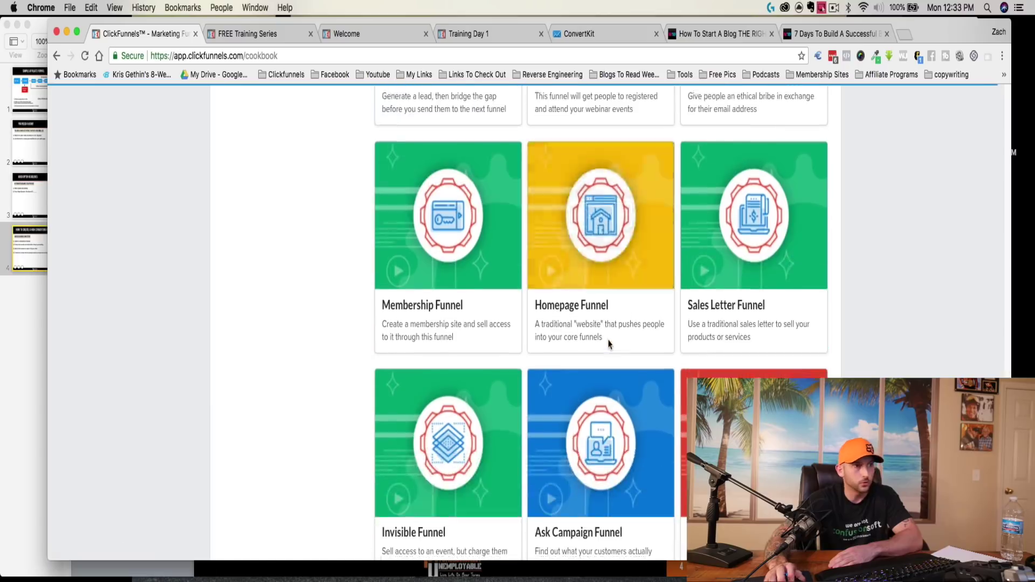
{"action": "scroll", "coordinate": [608, 343], "scroll_direction": "down", "scroll_amount": 3}
{"action": "scroll", "coordinate": [608, 344], "scroll_direction": "down", "scroll_amount": 3}
{"action": "scroll", "coordinate": [609, 344], "scroll_direction": "up", "scroll_amount": 5}
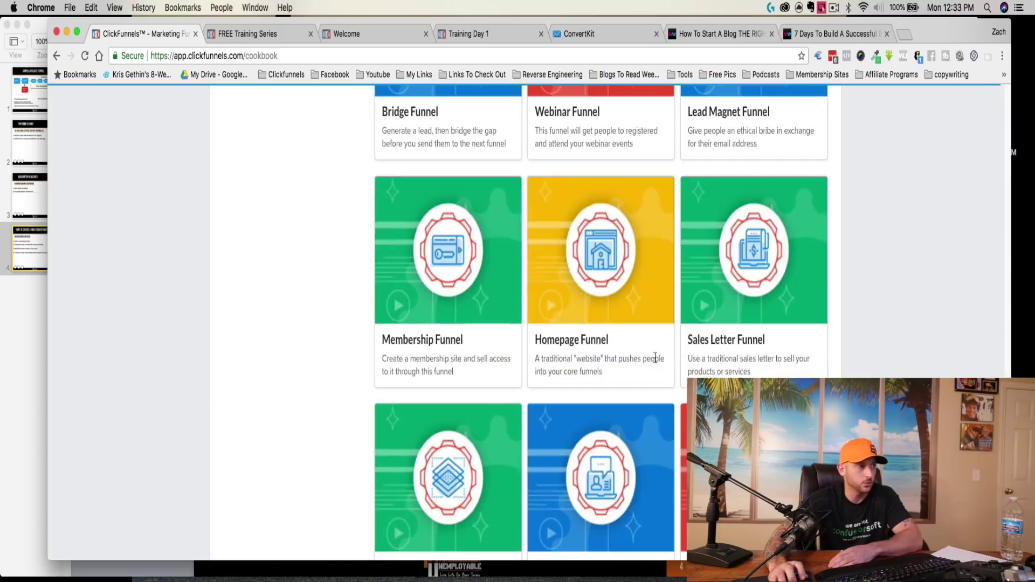
{"action": "scroll", "coordinate": [657, 358], "scroll_direction": "up", "scroll_amount": 4}
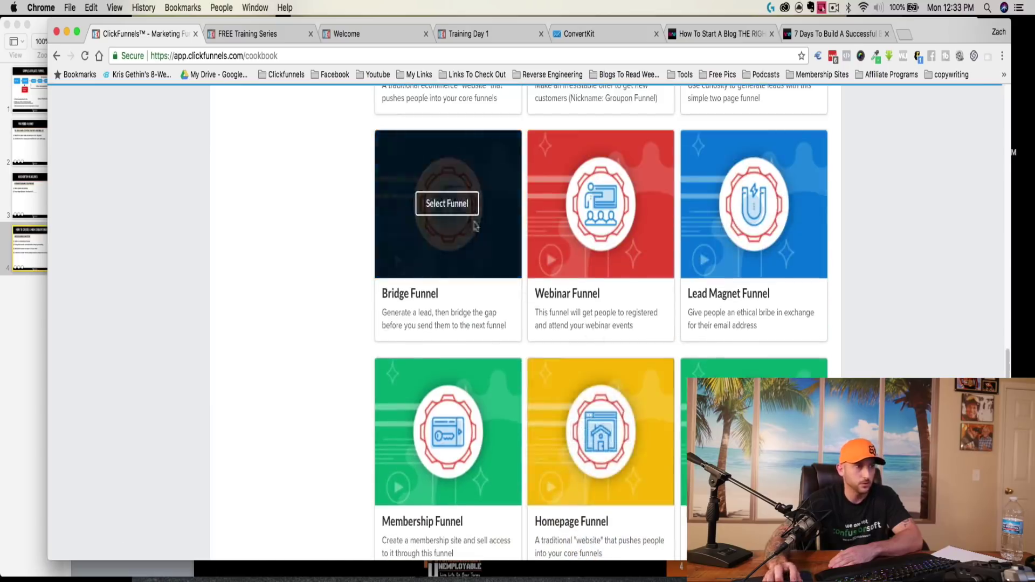
{"action": "scroll", "coordinate": [491, 275], "scroll_direction": "up", "scroll_amount": 4}
{"action": "scroll", "coordinate": [620, 291], "scroll_direction": "up", "scroll_amount": 1}
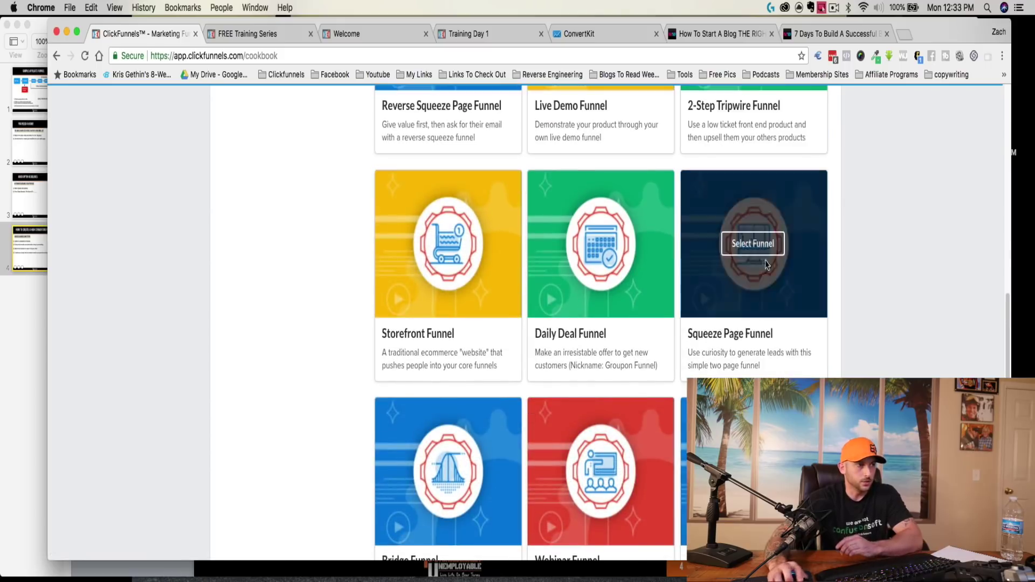
{"action": "left_click", "coordinate": [744, 301]}
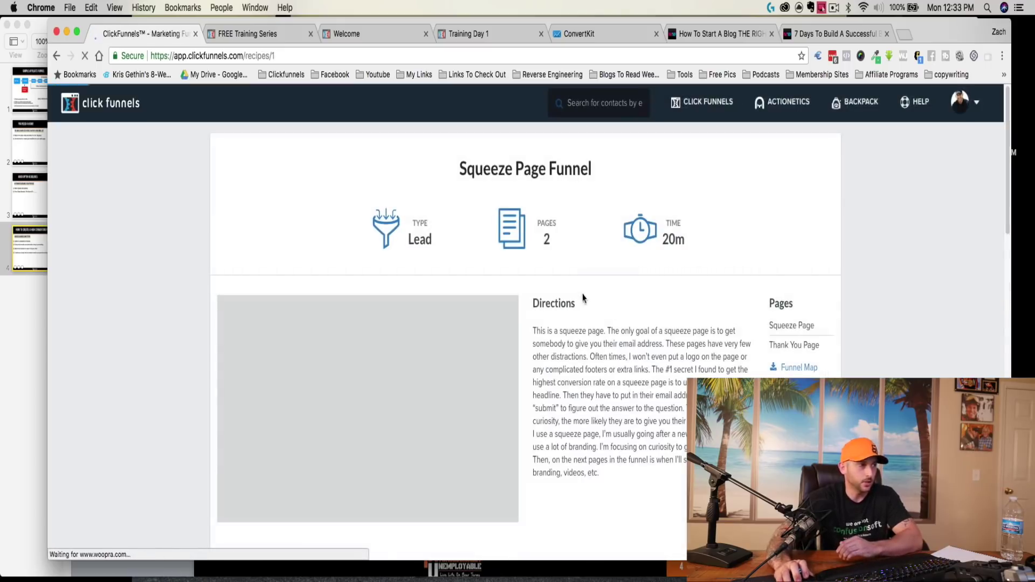
- Look through the squeeze page templates, choose the free JASON Squeeze Page Funnel and open its squeeze page for editing
{"action": "scroll", "coordinate": [592, 298], "scroll_direction": "down", "scroll_amount": 2}
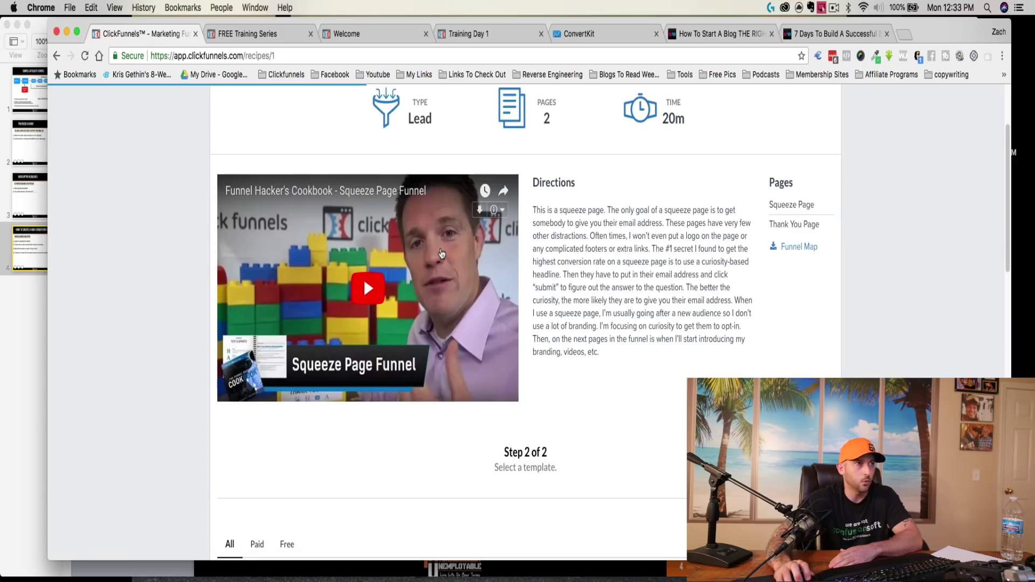
{"action": "scroll", "coordinate": [545, 235], "scroll_direction": "up", "scroll_amount": 1}
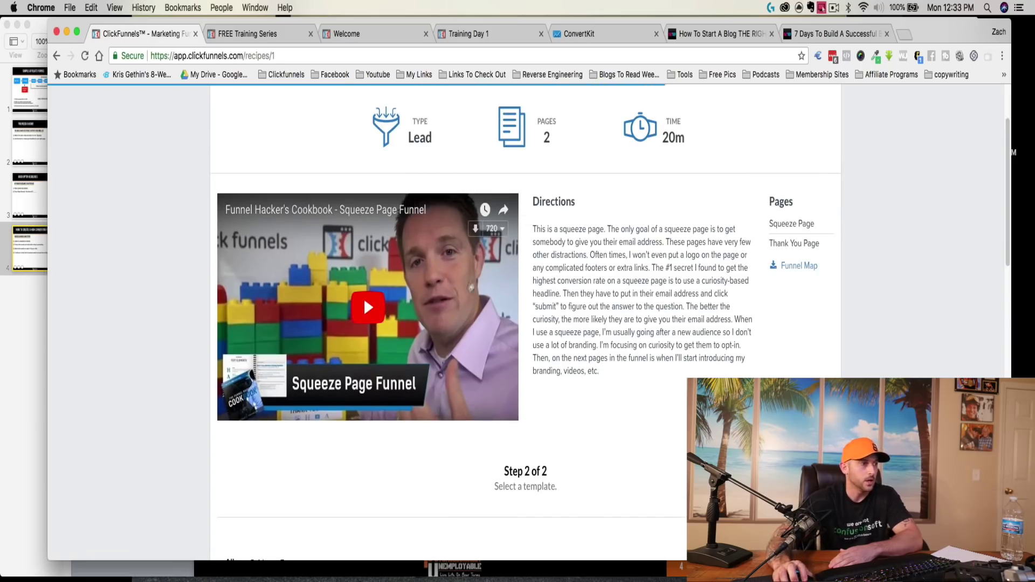
{"action": "scroll", "coordinate": [363, 297], "scroll_direction": "down", "scroll_amount": 10}
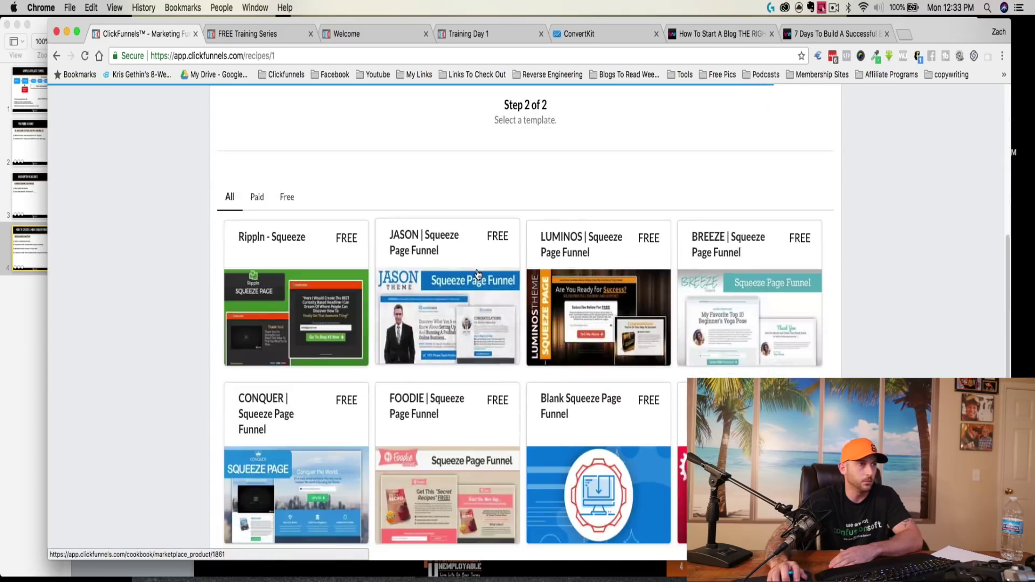
{"action": "scroll", "coordinate": [680, 371], "scroll_direction": "up", "scroll_amount": 1}
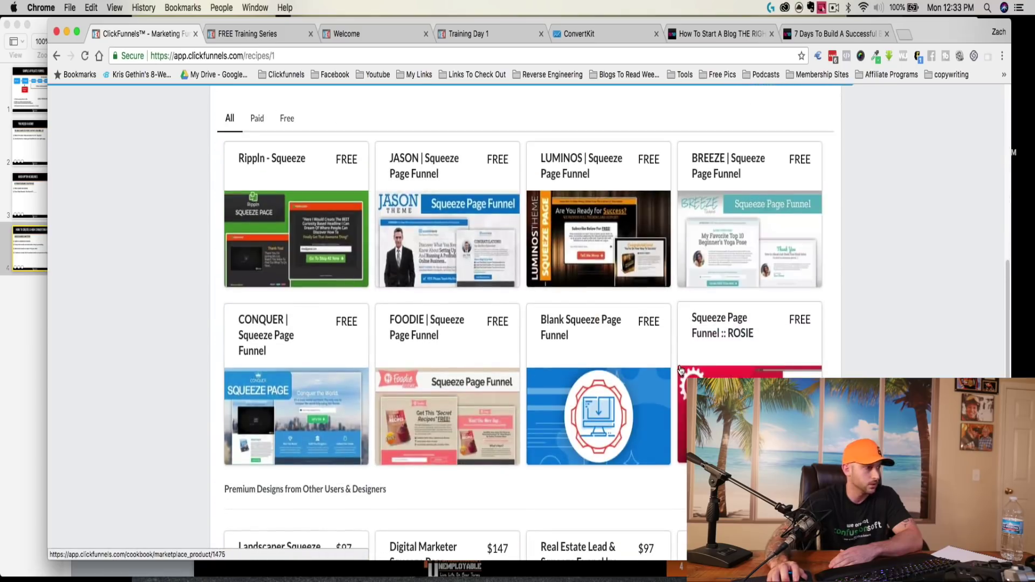
{"action": "scroll", "coordinate": [680, 370], "scroll_direction": "down", "scroll_amount": 1}
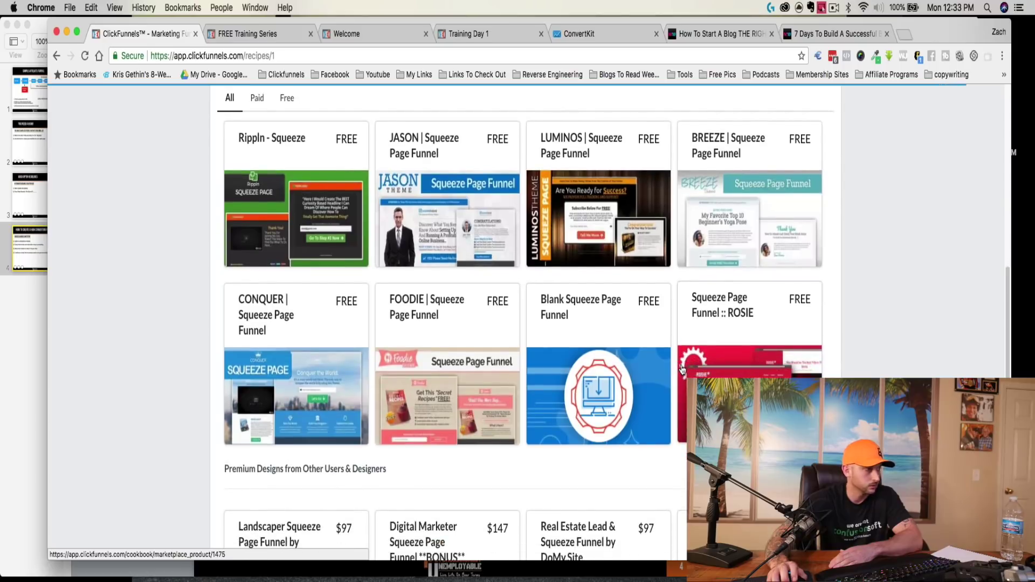
{"action": "scroll", "coordinate": [681, 370], "scroll_direction": "down", "scroll_amount": 5}
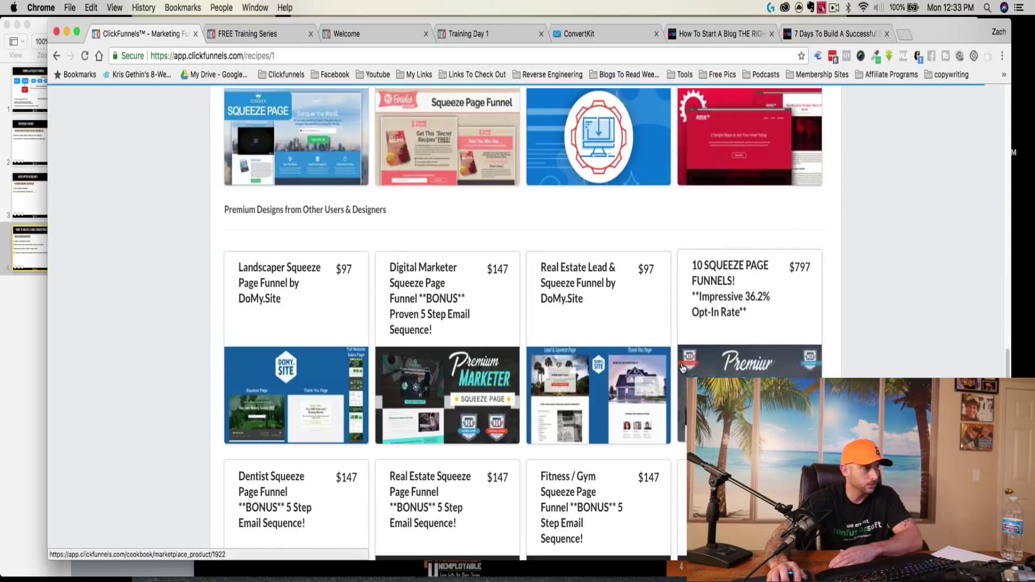
{"action": "scroll", "coordinate": [682, 369], "scroll_direction": "down", "scroll_amount": 2}
{"action": "scroll", "coordinate": [683, 367], "scroll_direction": "up", "scroll_amount": 6}
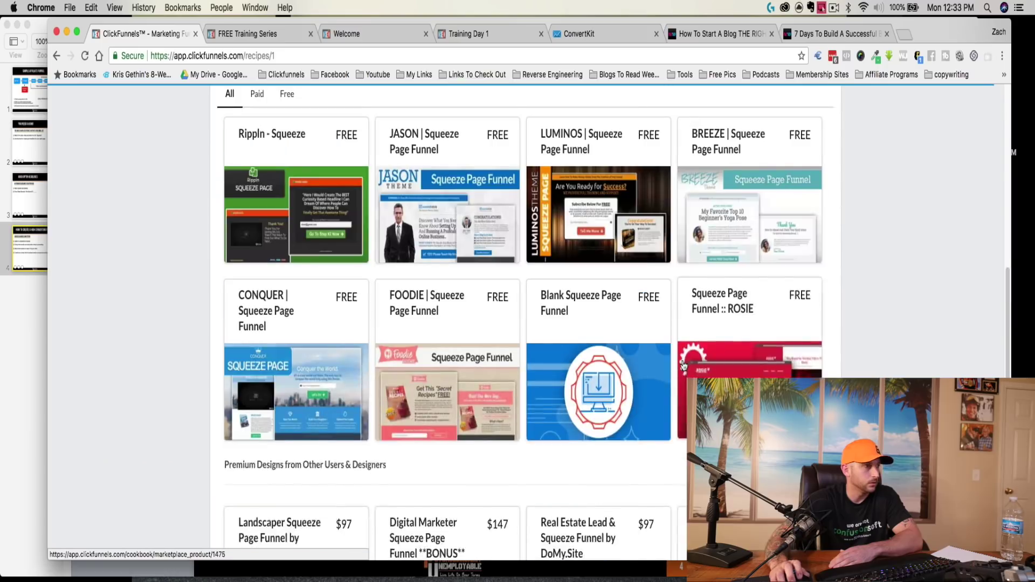
{"action": "scroll", "coordinate": [683, 367], "scroll_direction": "up", "scroll_amount": 1}
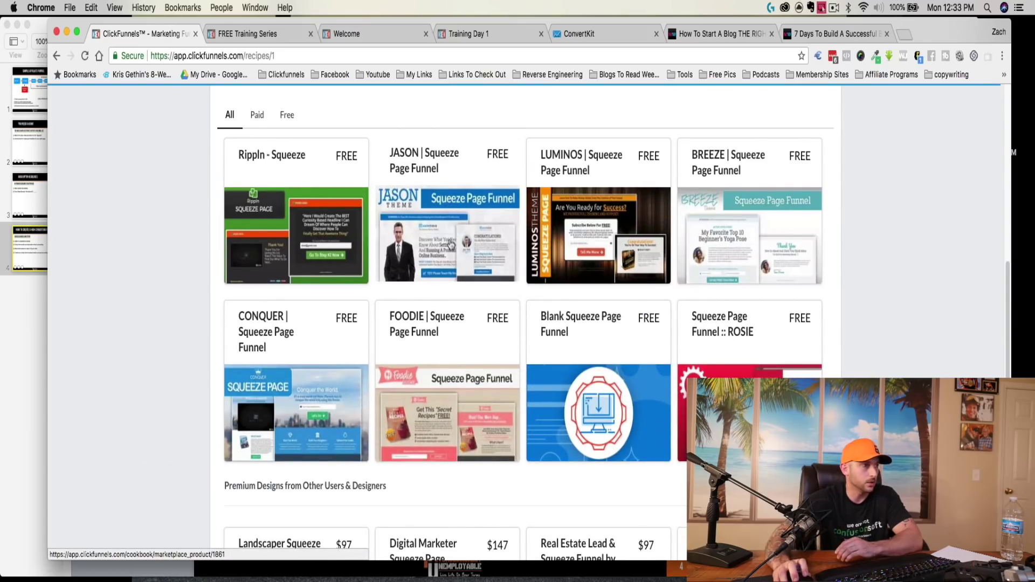
{"action": "left_click", "coordinate": [463, 264]}
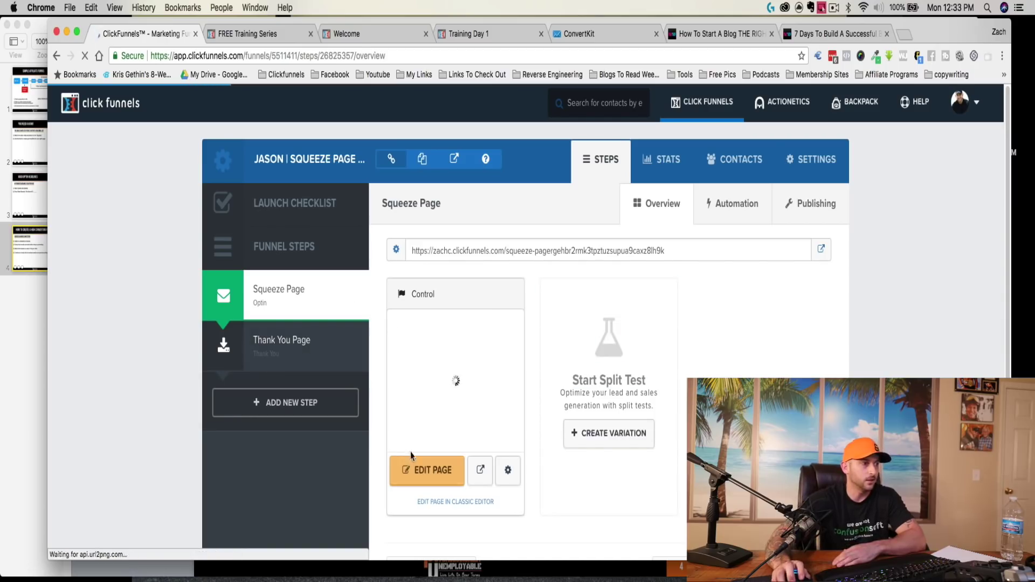
{"action": "left_click", "coordinate": [438, 470]}
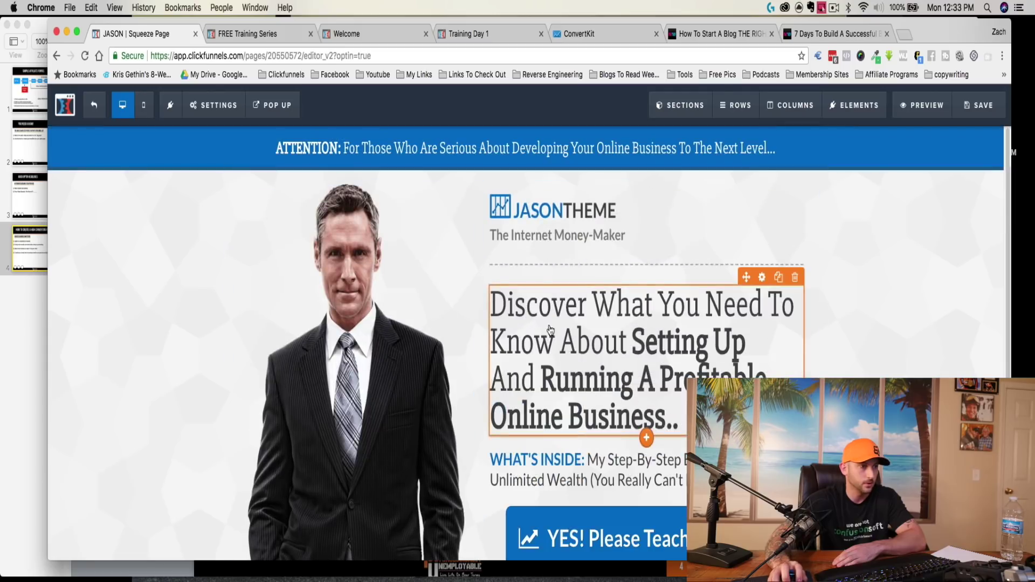
- Replace the headline's opening words with "How To Build A Passive Income Business With Tech Skills Or Zero Previous Experience"
{"action": "left_click", "coordinate": [550, 330]}
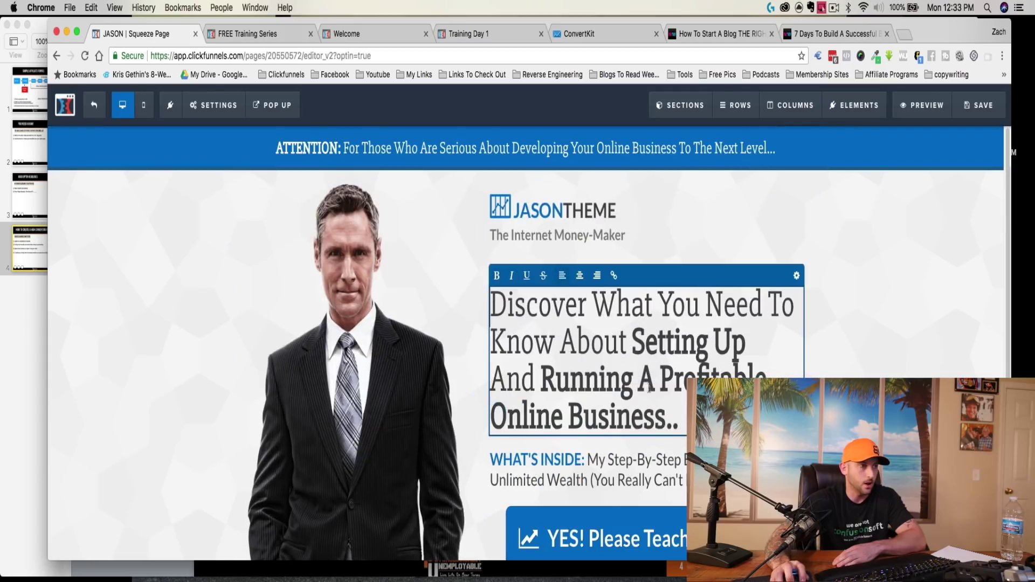
{"action": "left_click_drag", "start_coordinate": [630, 341], "coordinate": [493, 302]}
{"action": "type", "text": "How To B"}
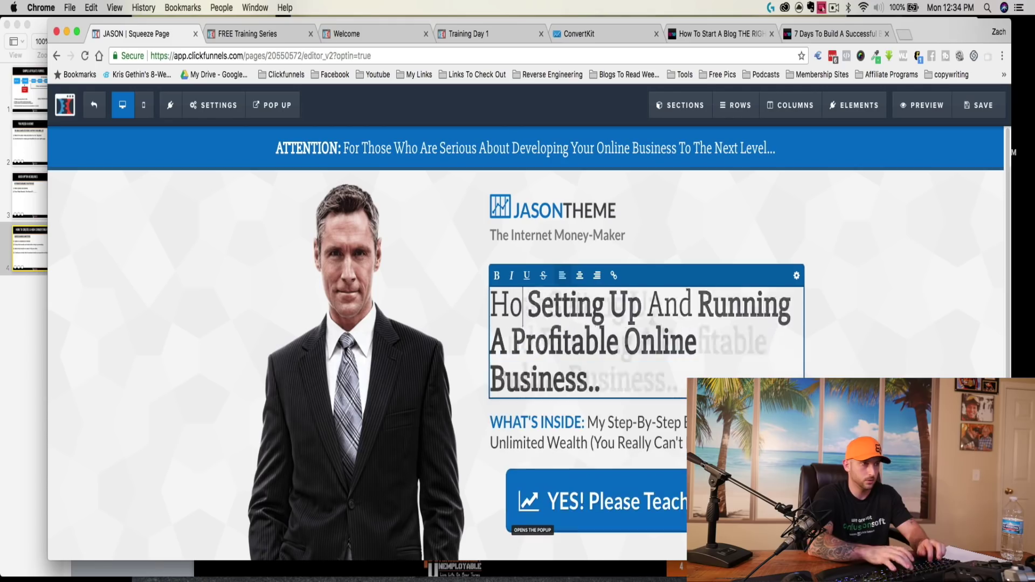
{"action": "type", "text": "uild A Passi"}
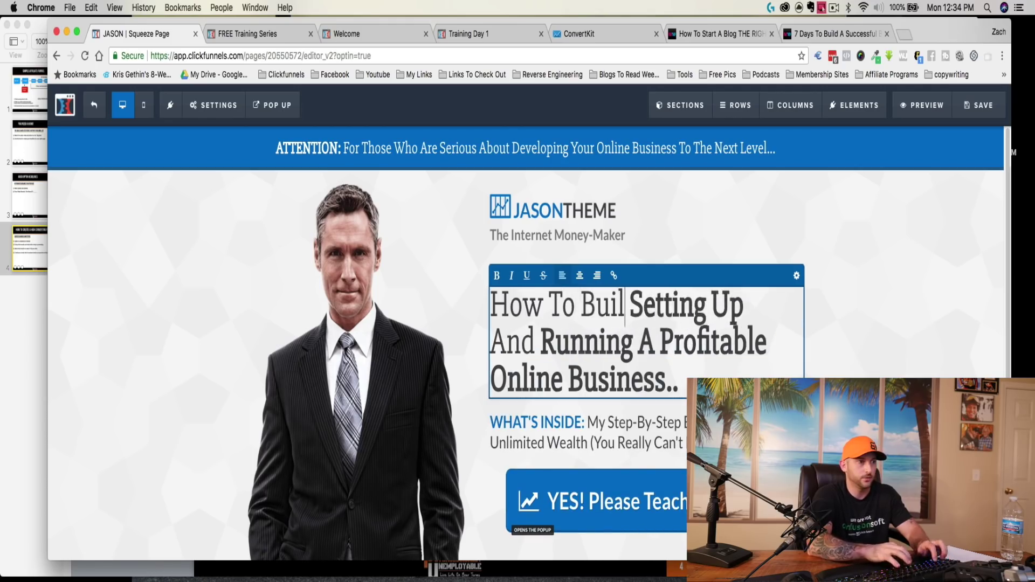
{"action": "type", "text": "ve Income Busine"}
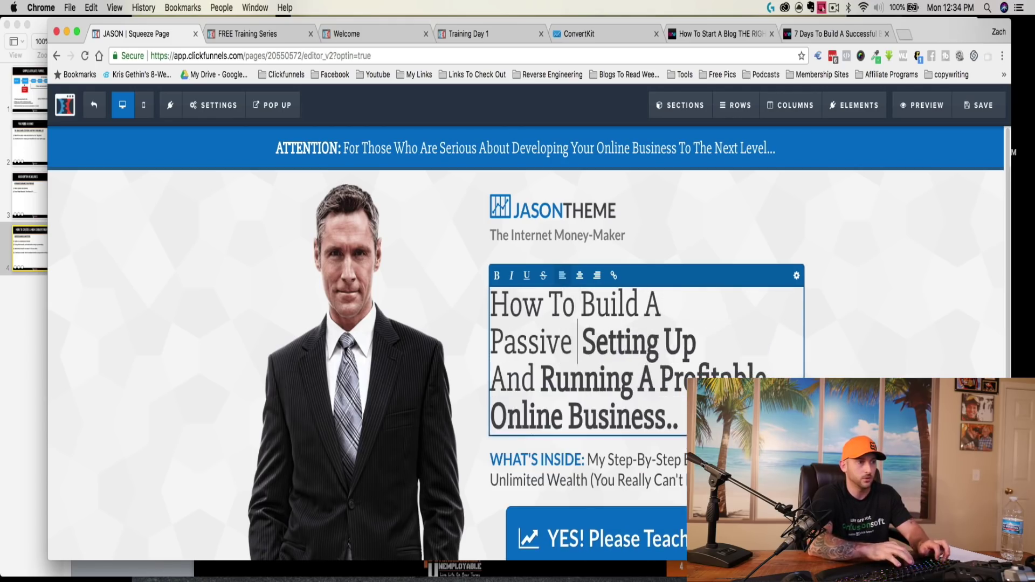
{"action": "type", "text": "ss With T"}
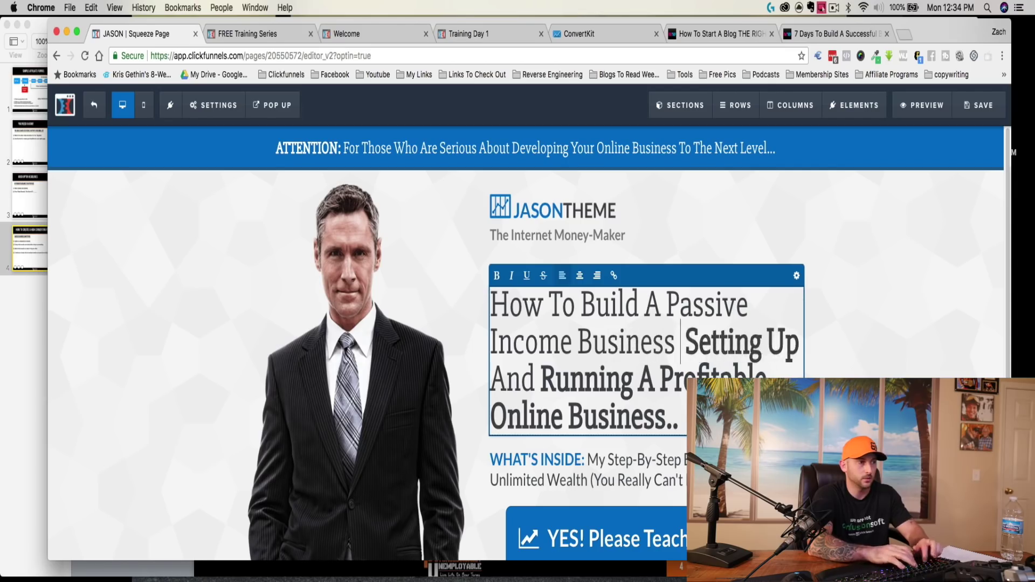
{"action": "type", "text": "ech Skills "}
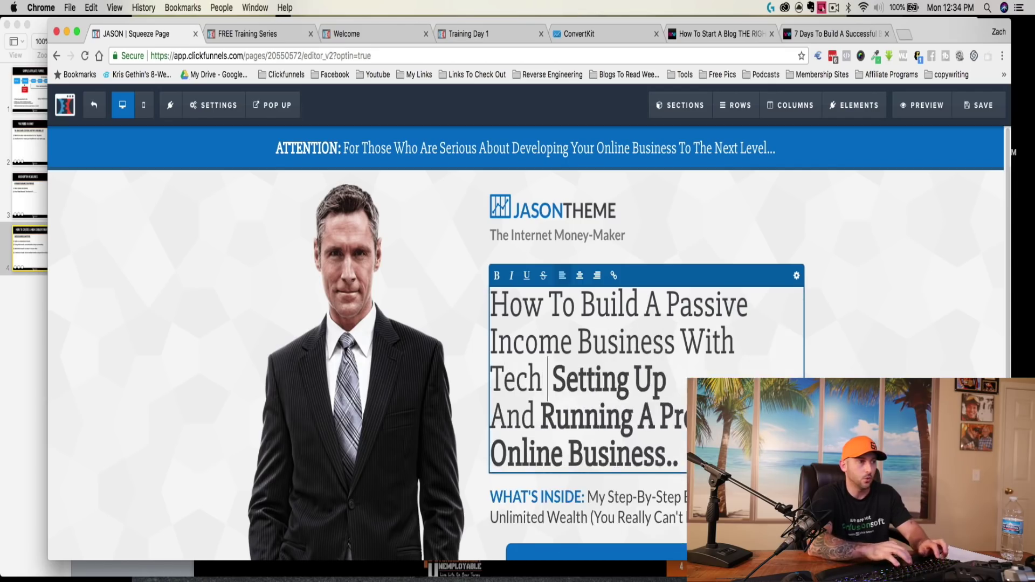
{"action": "type", "text": "Or "}
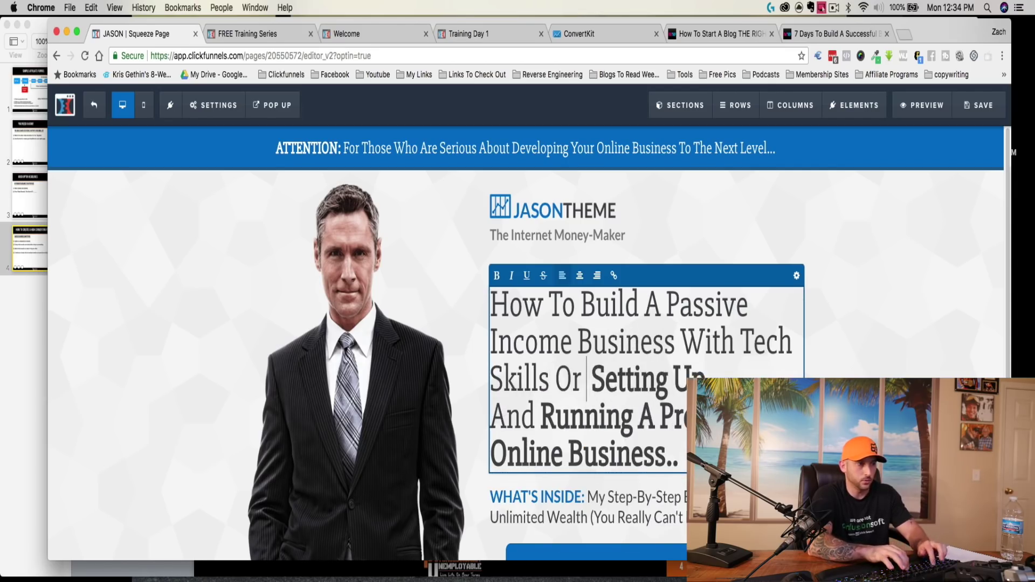
{"action": "type", "text": "Zero Pre"}
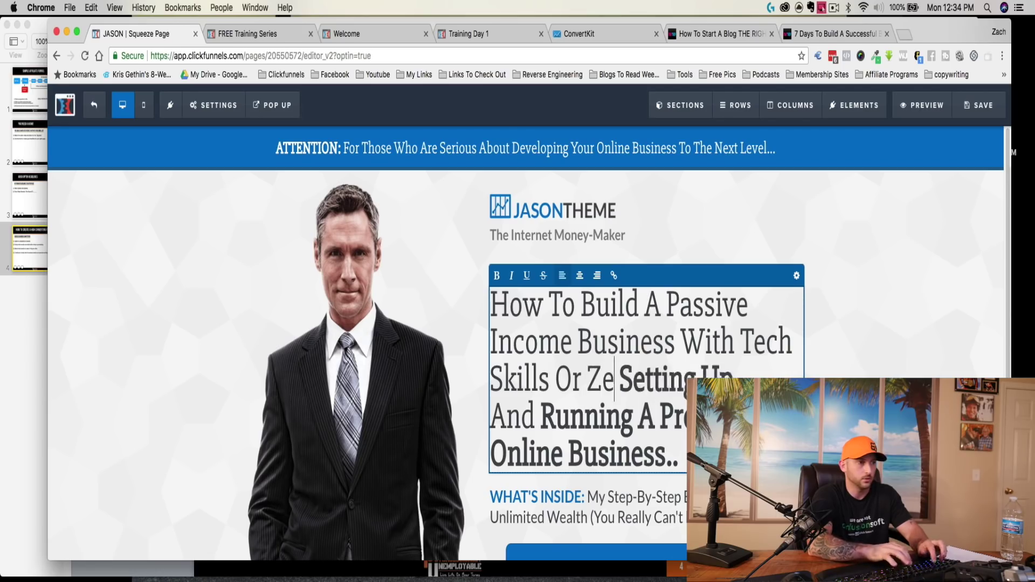
{"action": "type", "text": "vious Experien"}
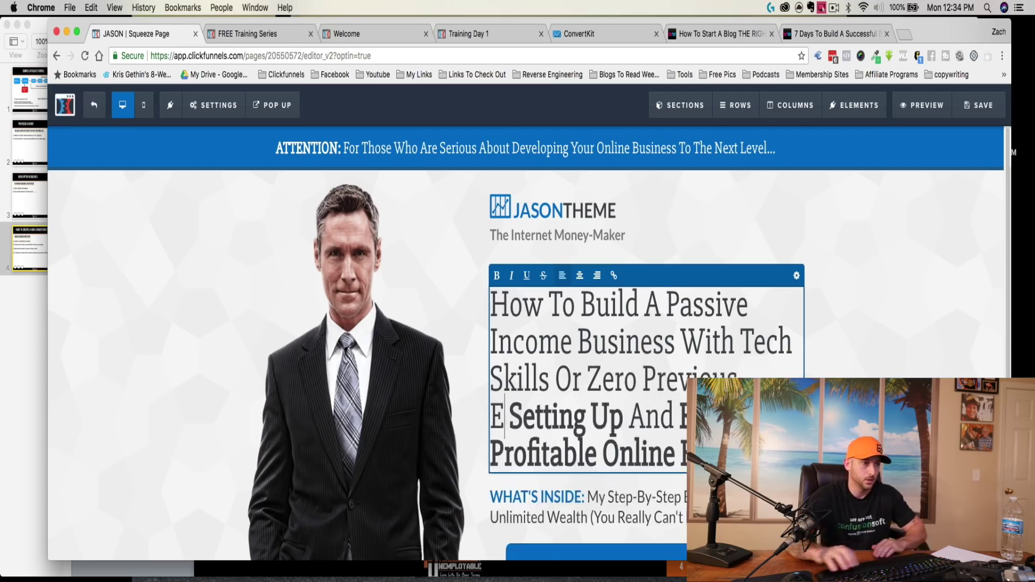
{"action": "type", "text": "ce"}
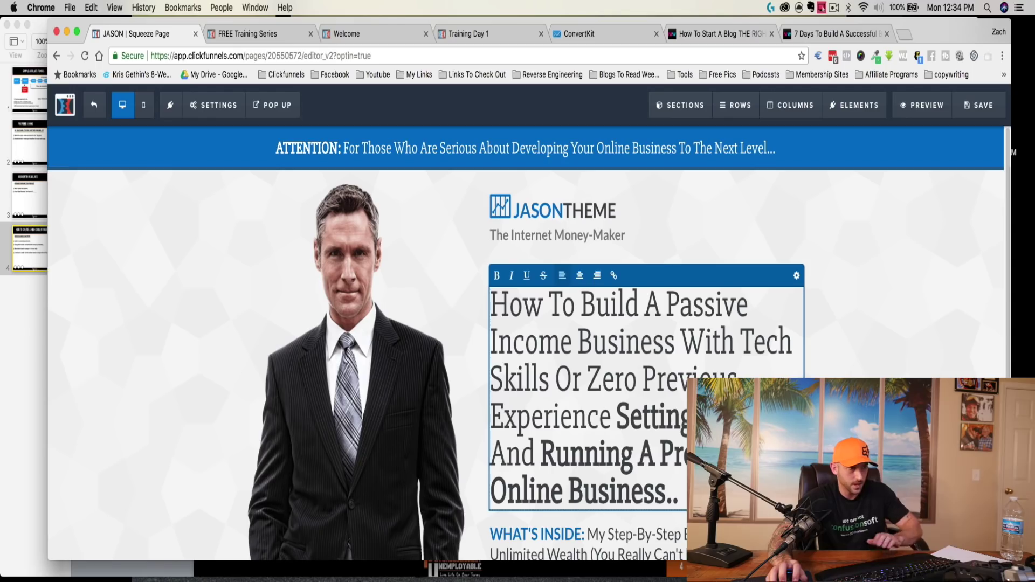
- Delete the leftover template wording after "Experience" in the headline and tidy the spacing before that word
{"action": "left_click_drag", "start_coordinate": [620, 416], "coordinate": [679, 492]}
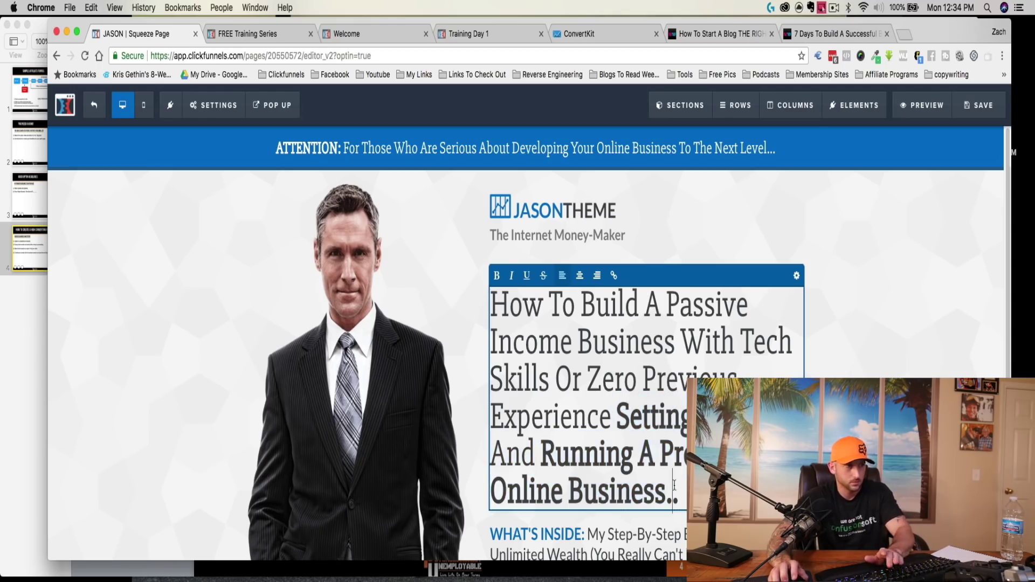
{"action": "key", "text": "BackSpace"}
{"action": "left_click", "coordinate": [491, 416]}
{"action": "key", "text": "BackSpace"}
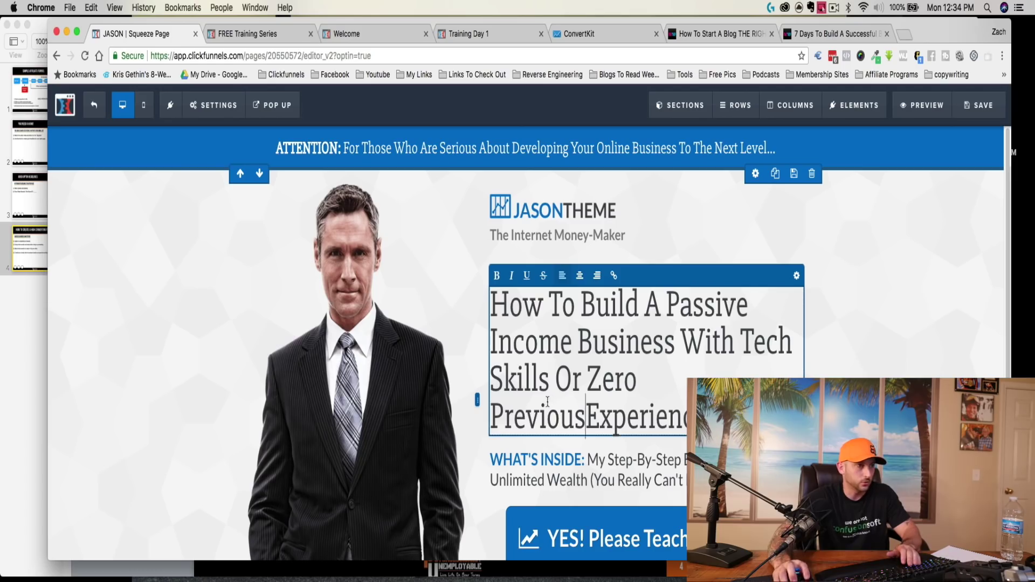
- Set the whole headline's font size to 34
{"action": "left_click_drag", "start_coordinate": [617, 417], "coordinate": [490, 305]}
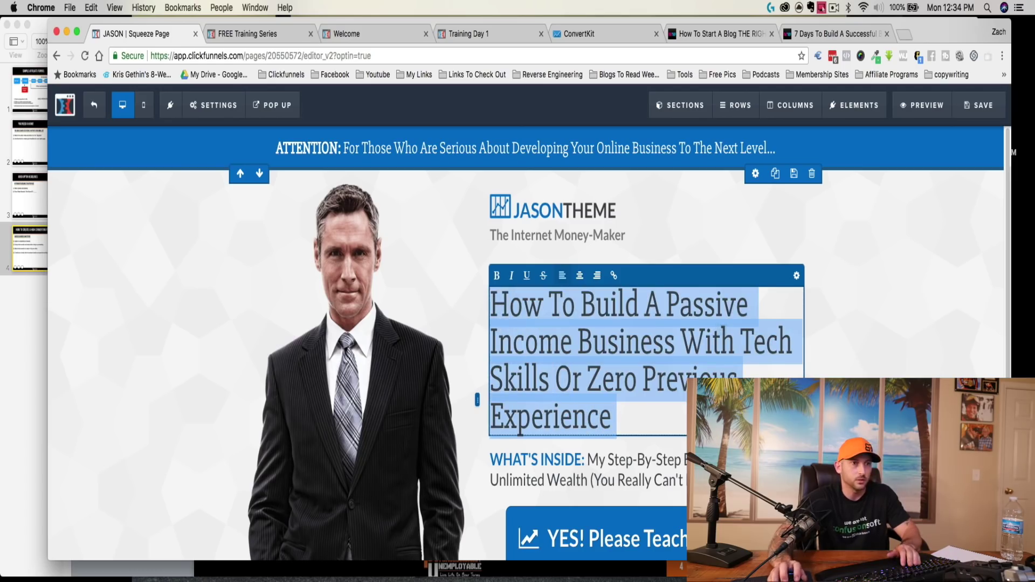
{"action": "left_click", "coordinate": [796, 275]}
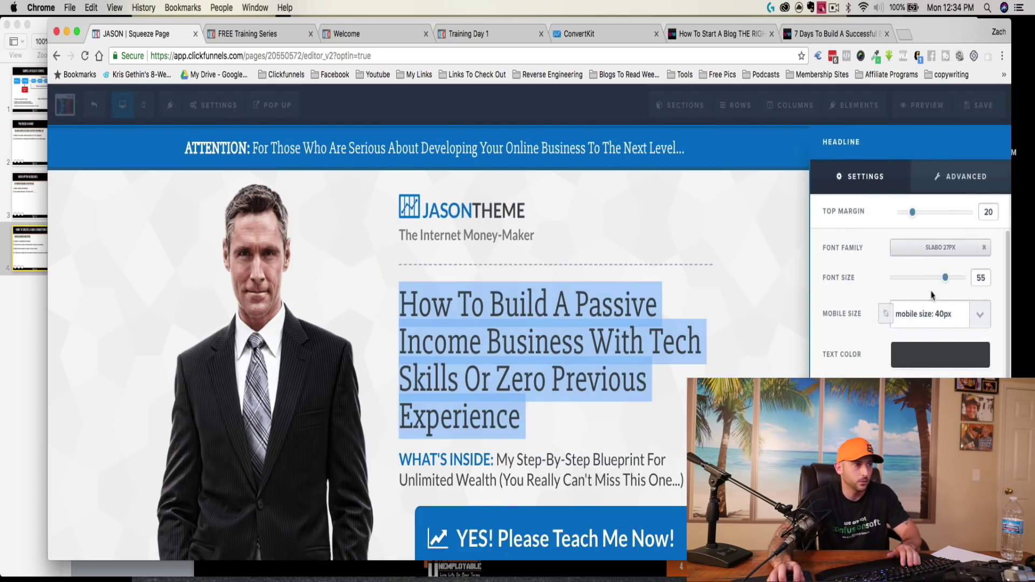
{"action": "left_click_drag", "start_coordinate": [946, 281], "coordinate": [917, 285]}
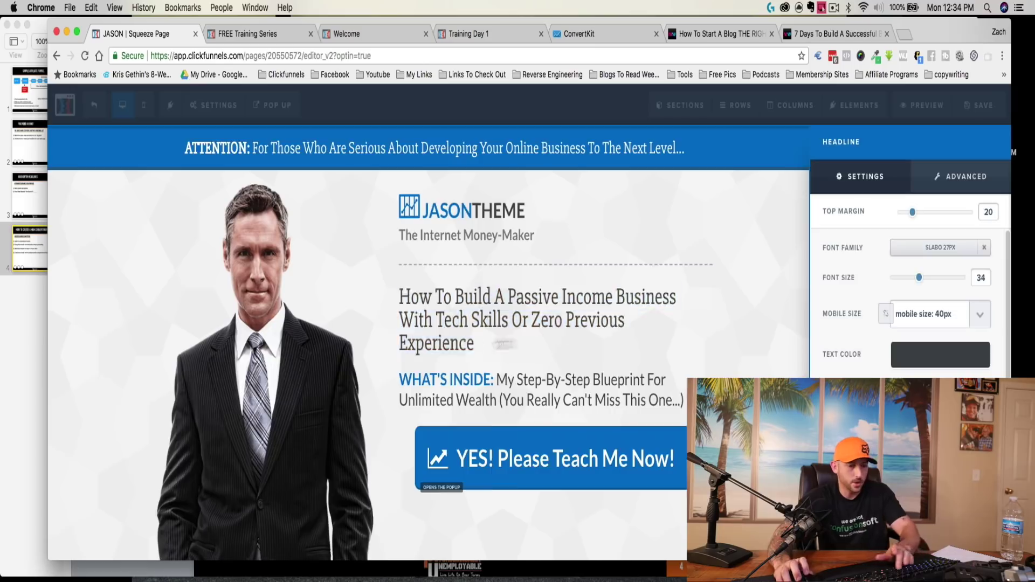
{"action": "key", "text": "Escape"}
- Fix the spacing before "Experience" in the headline and change "With" to "Without" before "Tech Skills"
{"action": "left_click", "coordinate": [498, 335]}
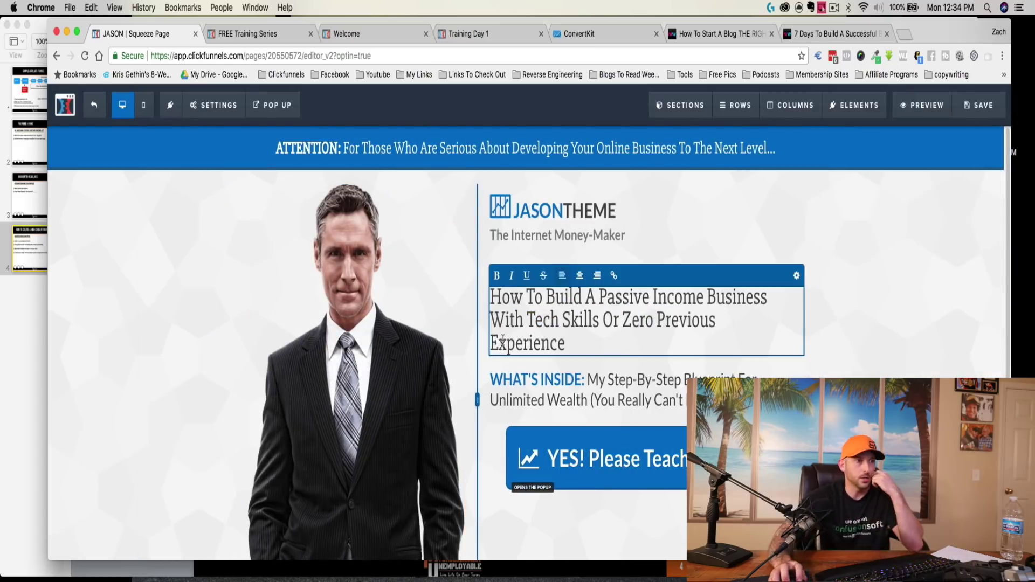
{"action": "key", "text": "BackSpace"}
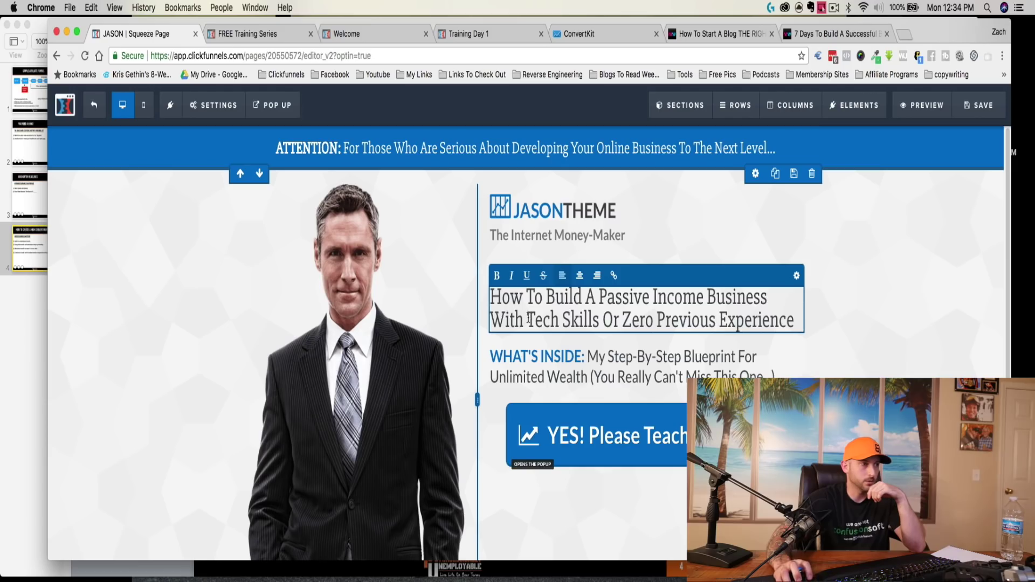
{"action": "left_click_drag", "start_coordinate": [528, 318], "coordinate": [572, 320]}
{"action": "left_click", "coordinate": [550, 320]}
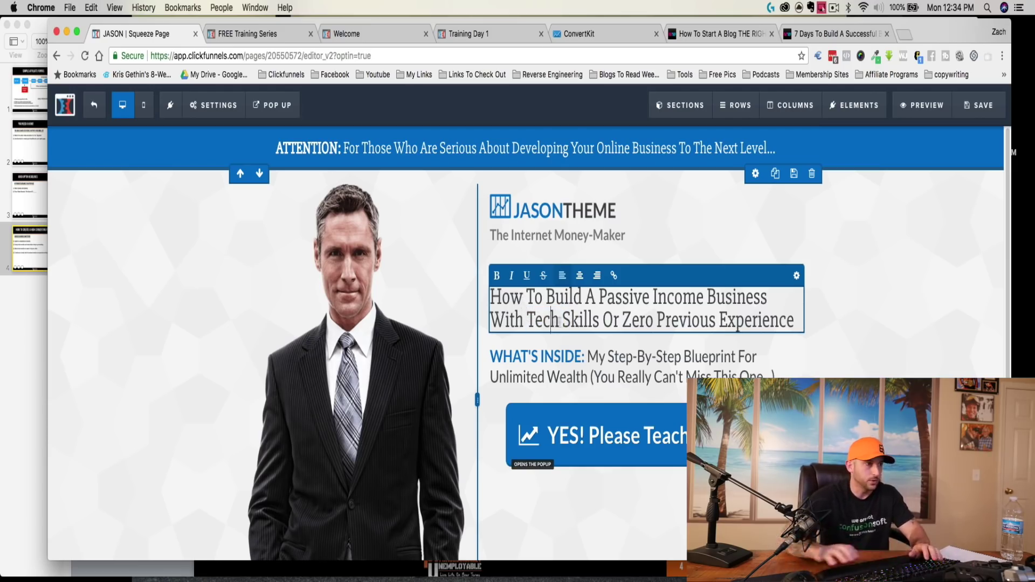
{"action": "type", "text": "out"}
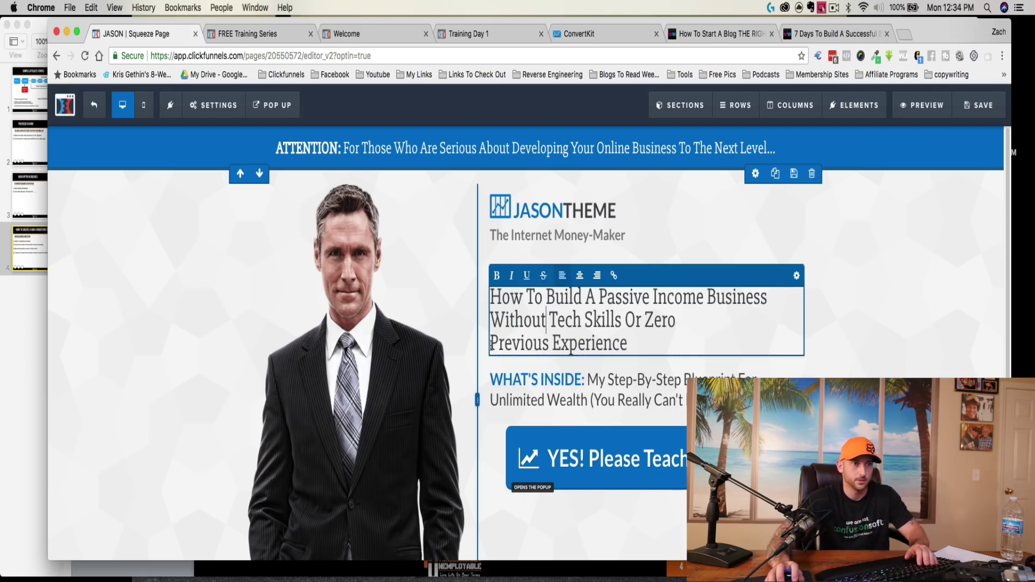
- Set the headline's font size to 32 so the text fits on two lines
{"action": "left_click", "coordinate": [796, 276]}
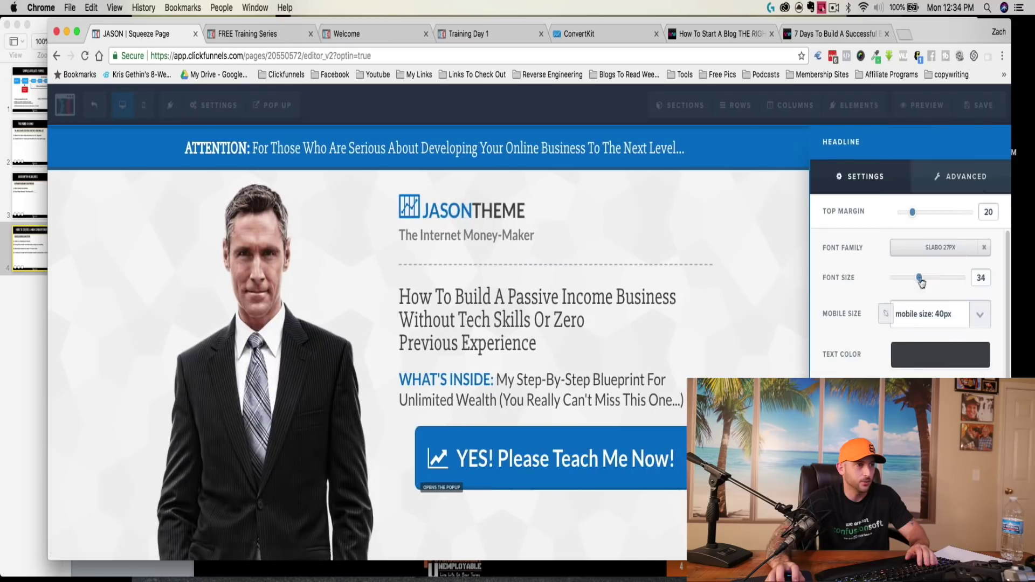
{"action": "left_click_drag", "start_coordinate": [918, 285], "coordinate": [920, 282]}
{"action": "left_click", "coordinate": [675, 306]}
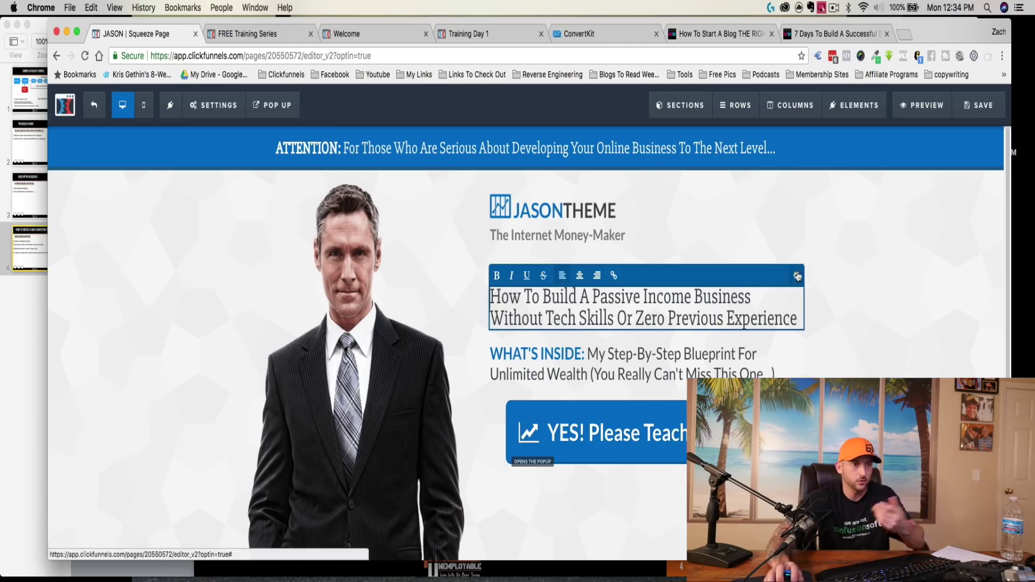
{"action": "left_click", "coordinate": [780, 285]}
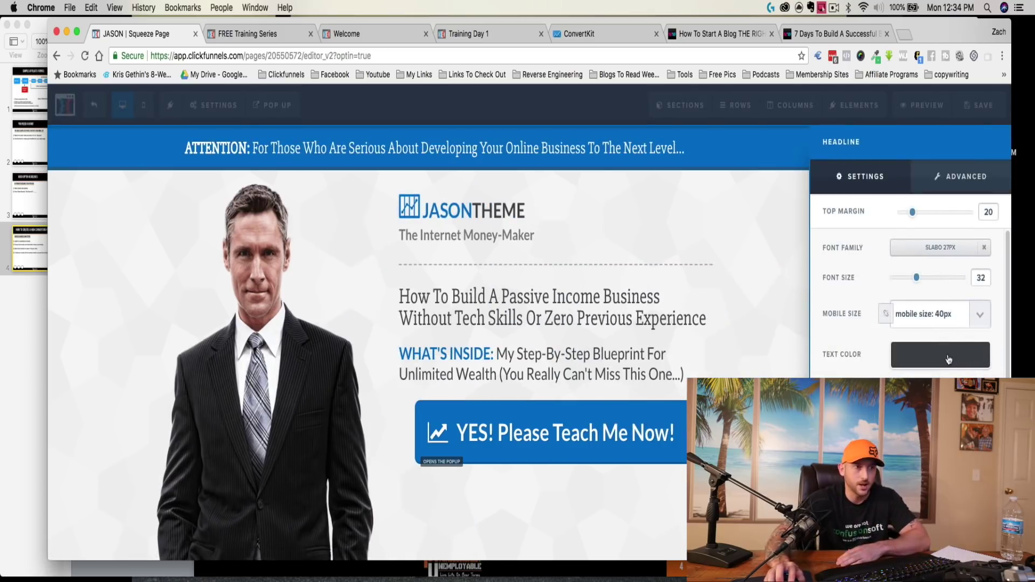
{"action": "scroll", "coordinate": [940, 302], "scroll_direction": "down", "scroll_amount": 3}
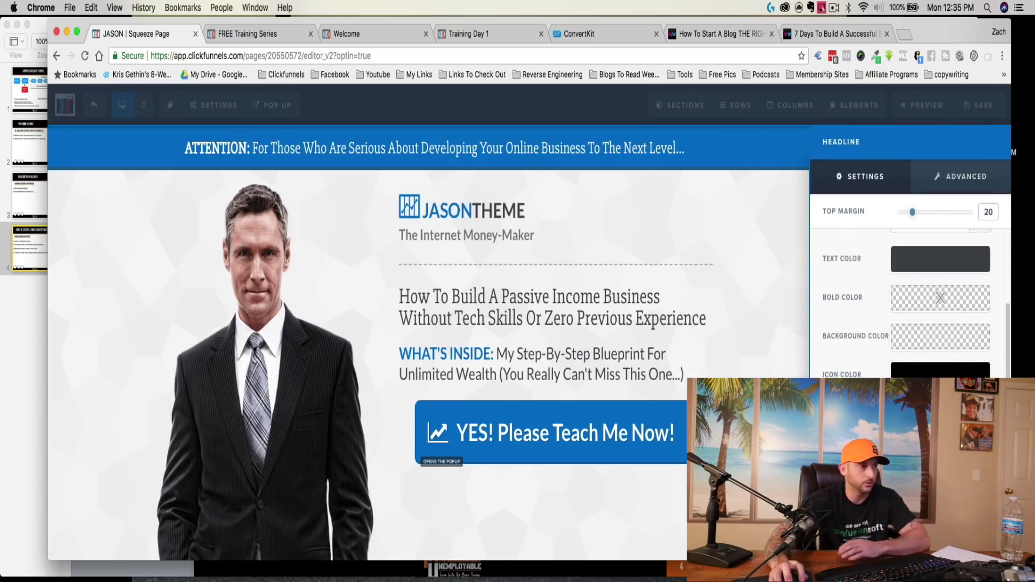
{"action": "scroll", "coordinate": [911, 302], "scroll_direction": "up", "scroll_amount": 3}
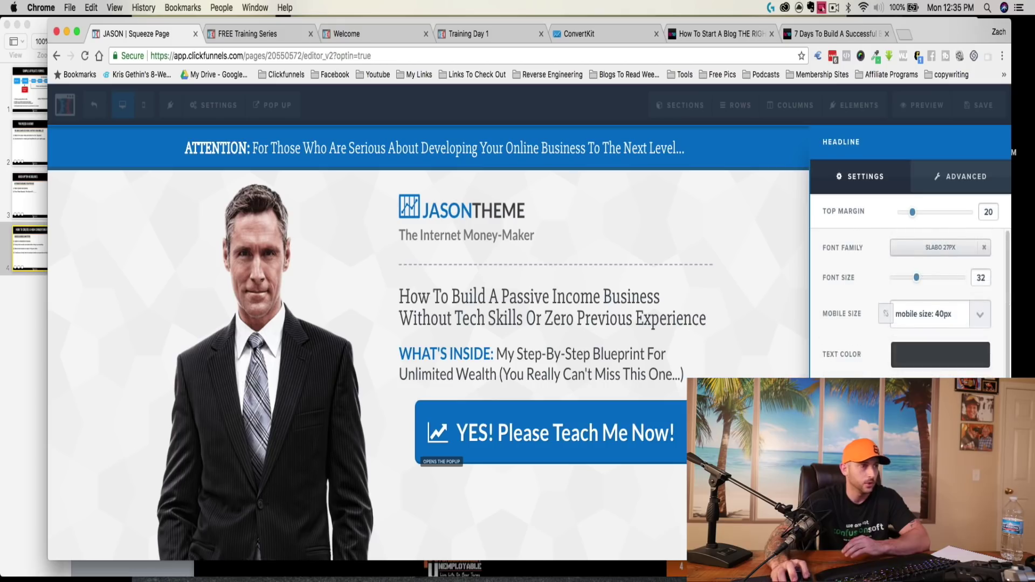
- Make the headline's second line, "Without Tech Skills Or Zero Previous Experience", bold
{"action": "left_click", "coordinate": [799, 321]}
{"action": "left_click", "coordinate": [545, 319]}
{"action": "left_click", "coordinate": [537, 318]}
{"action": "left_click_drag", "start_coordinate": [492, 317], "coordinate": [799, 323]}
{"action": "key", "text": "super+b"}
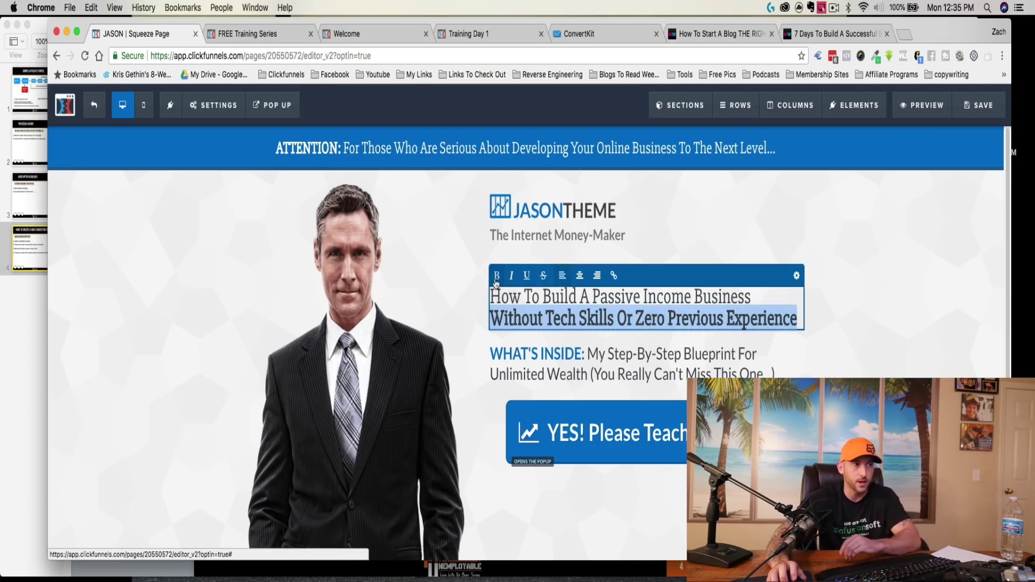
- Review the "Good Optin Headlines" slide in Keynote and return to the squeeze page editor in Chrome
{"action": "left_click", "coordinate": [840, 350]}
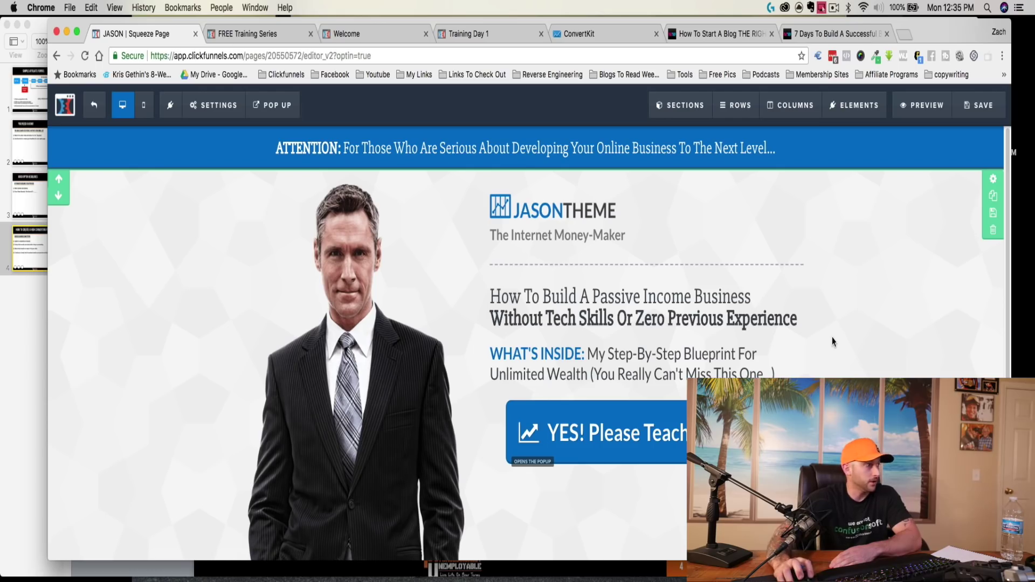
{"action": "left_click", "coordinate": [5, 358]}
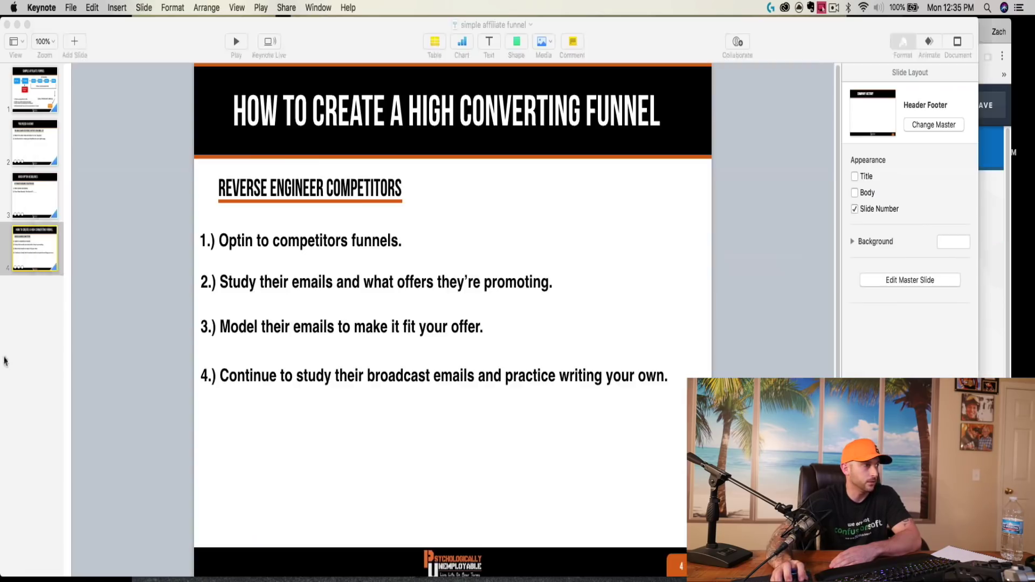
{"action": "left_click", "coordinate": [22, 203]}
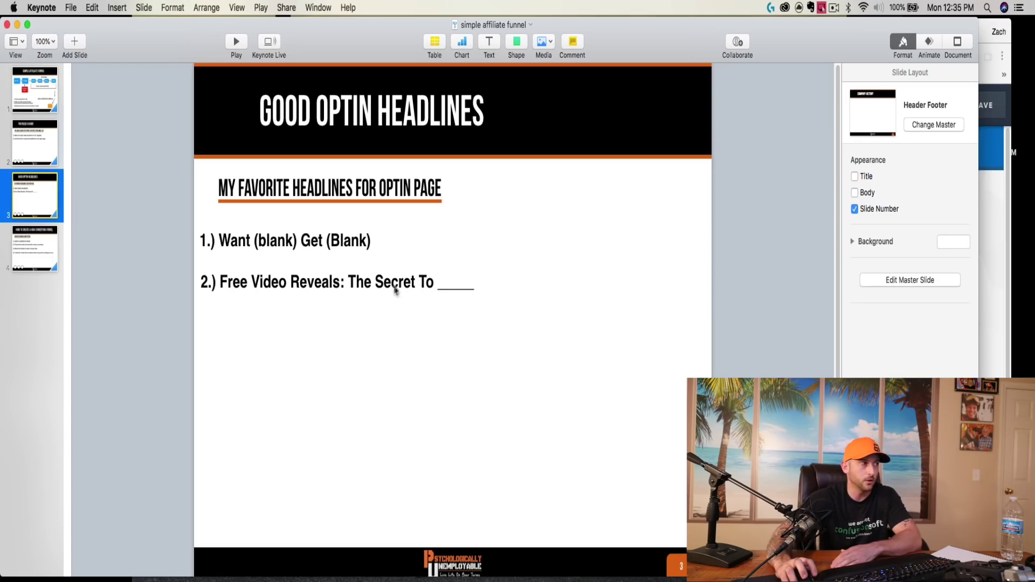
{"action": "left_click", "coordinate": [276, 252]}
{"action": "key", "text": "super+Tab"}
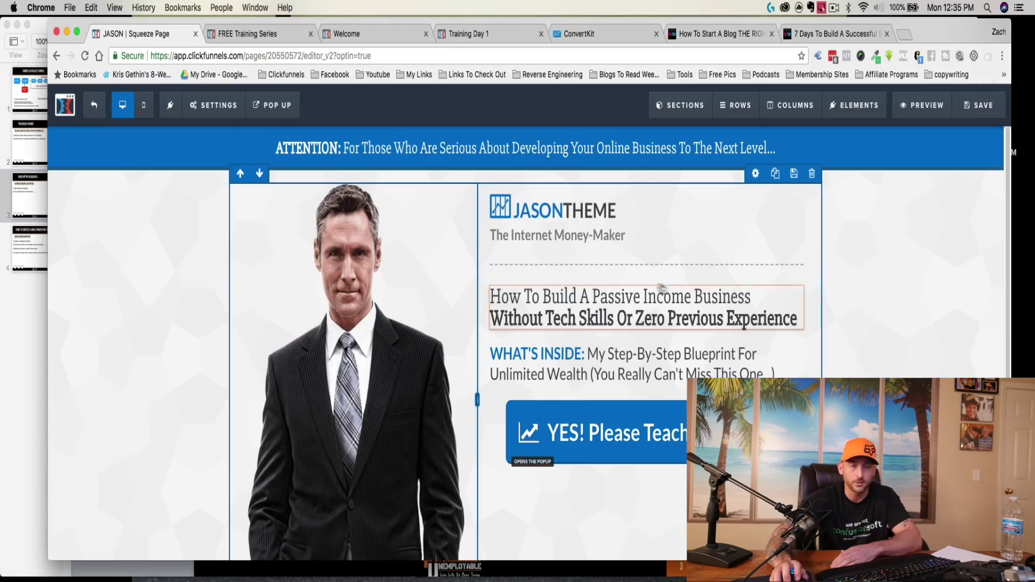
{"action": "mouse_move", "coordinate": [658, 311]}
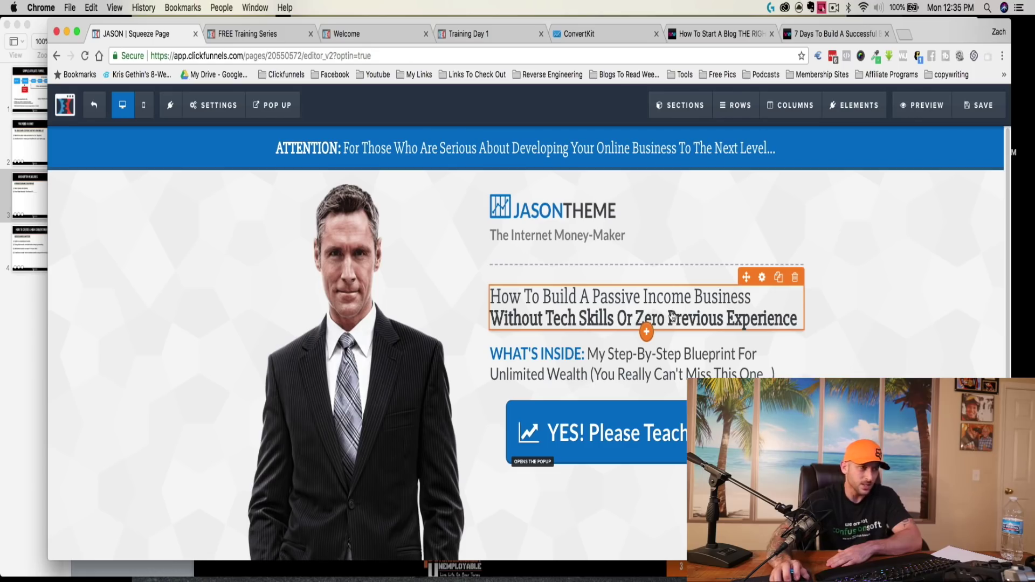
- Delete the "WHAT'S INSIDE" sub-headline below the main headline
{"action": "scroll", "coordinate": [632, 351], "scroll_direction": "down", "scroll_amount": 1}
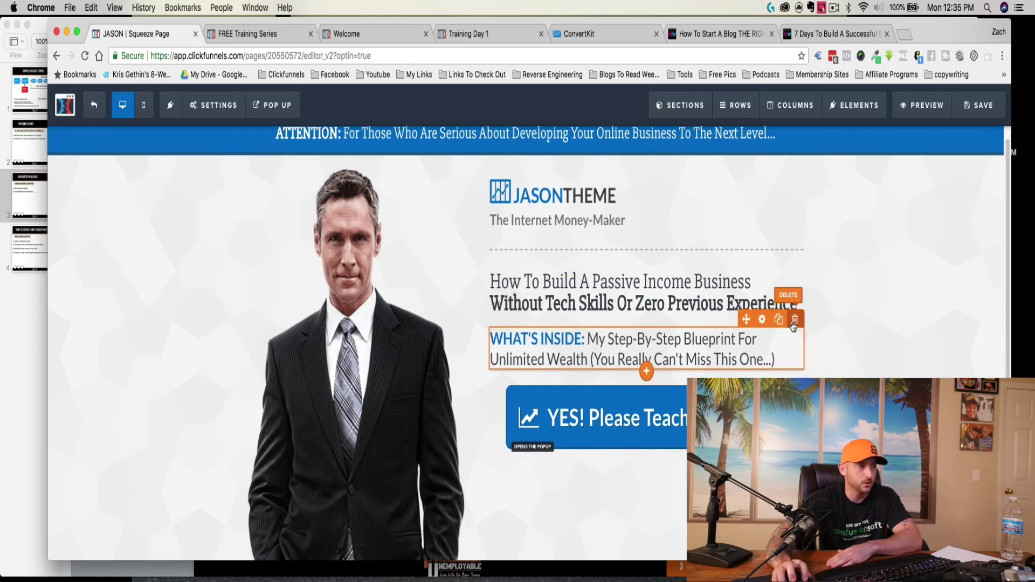
{"action": "left_click", "coordinate": [795, 319]}
{"action": "left_click", "coordinate": [615, 144]}
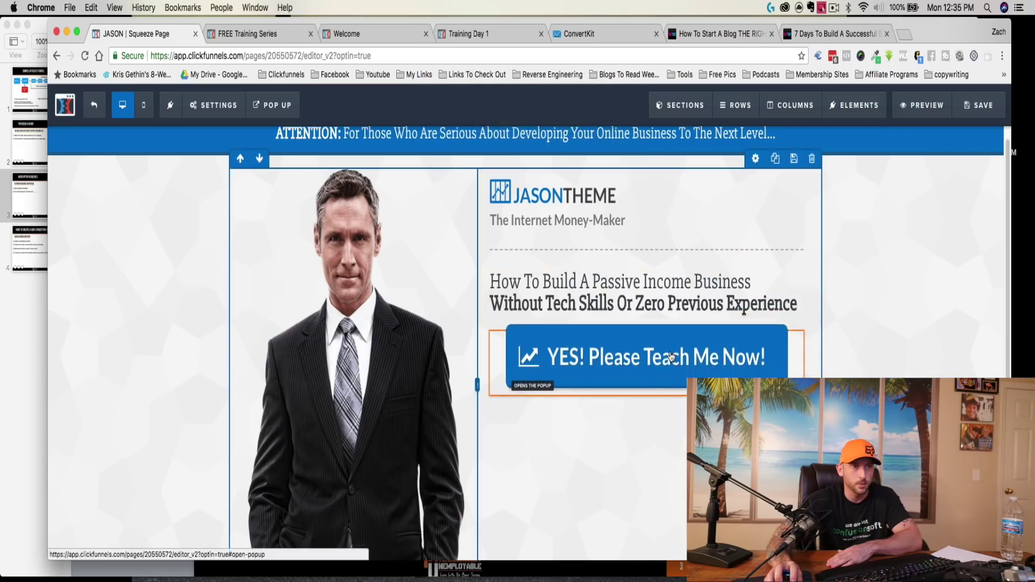
- Reword the call-to-action button to "YES!" followed by the presenter's first name and "Give Me The Training"
{"action": "left_click", "coordinate": [650, 366]}
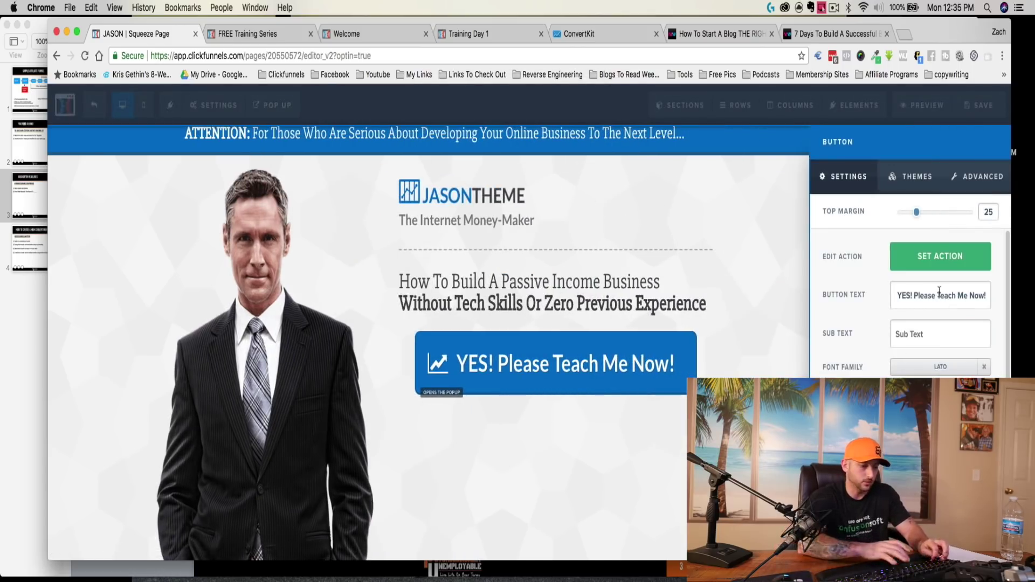
{"action": "left_click_drag", "start_coordinate": [912, 296], "coordinate": [988, 297]}
{"action": "type", "text": "Z"}
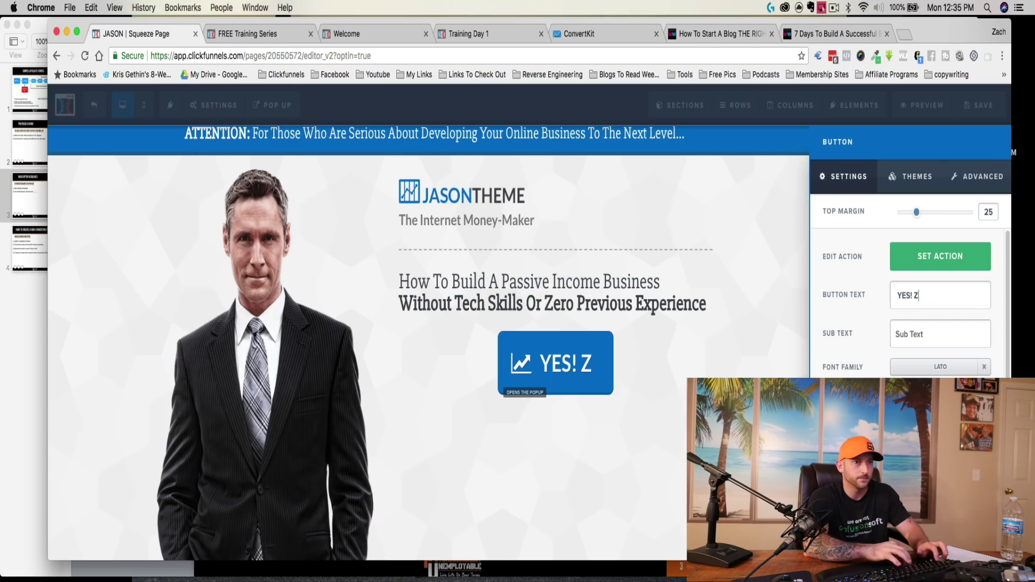
{"action": "type", "text": "ach Give Me "}
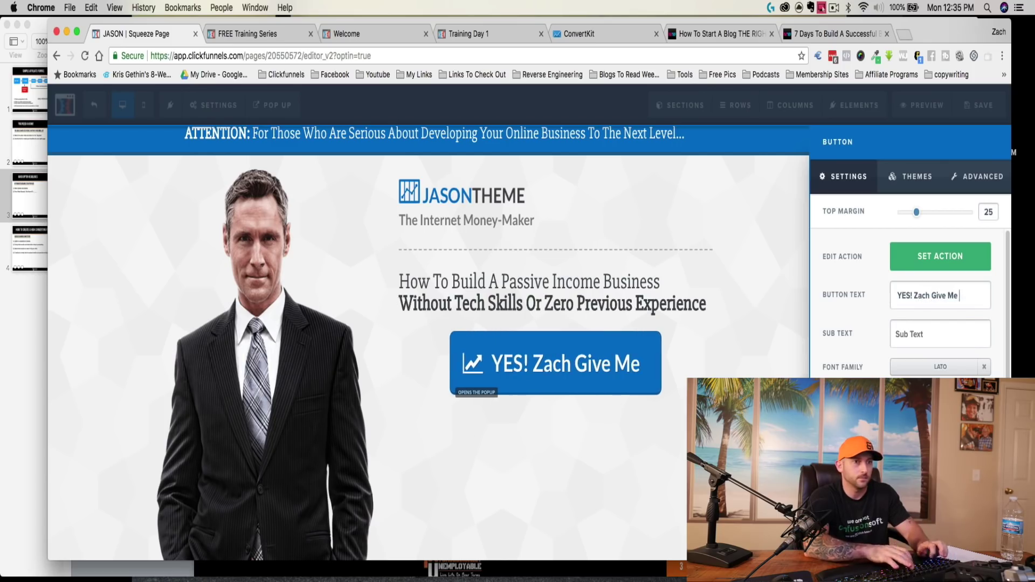
{"action": "type", "text": "The Trianing"}
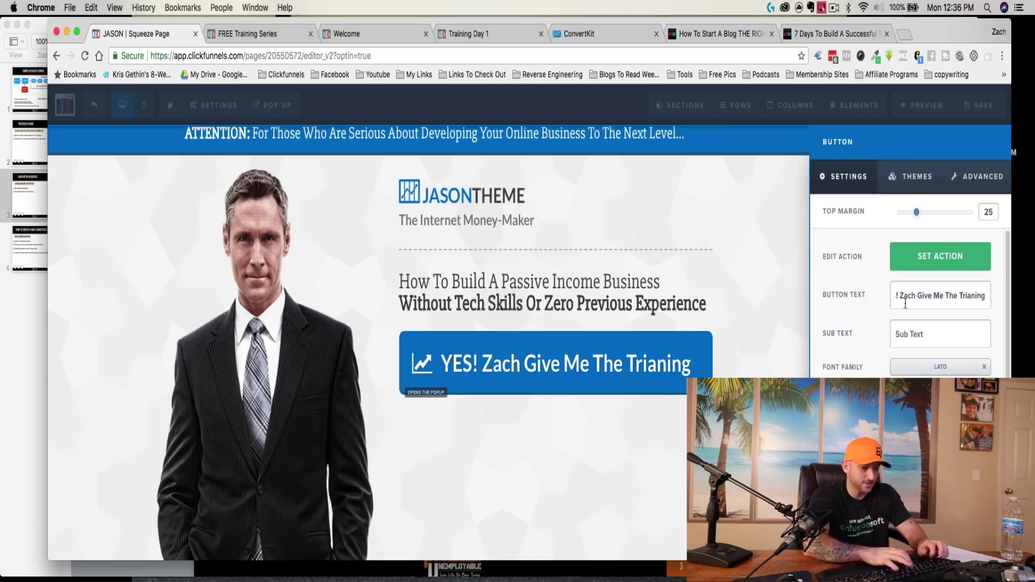
{"action": "key", "text": "BackSpace"}
{"action": "key", "text": "BackSpace"}
{"action": "key", "text": "BackSpace"}
{"action": "key", "text": "BackSpace"}
{"action": "key", "text": "BackSpace"}
{"action": "key", "text": "BackSpace"}
{"action": "type", "text": "ai"}
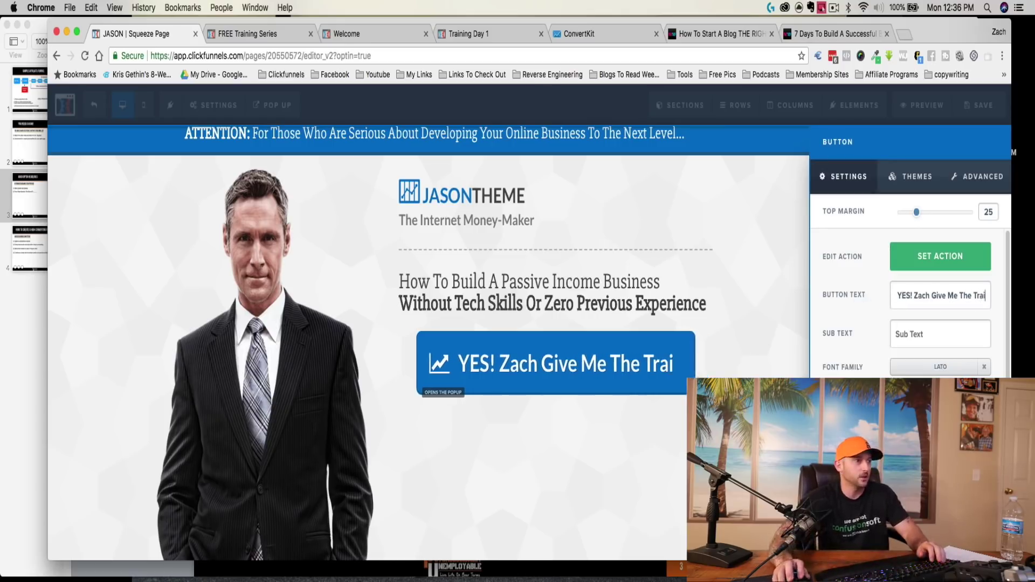
{"action": "type", "text": "ning"}
{"action": "left_click", "coordinate": [689, 410]}
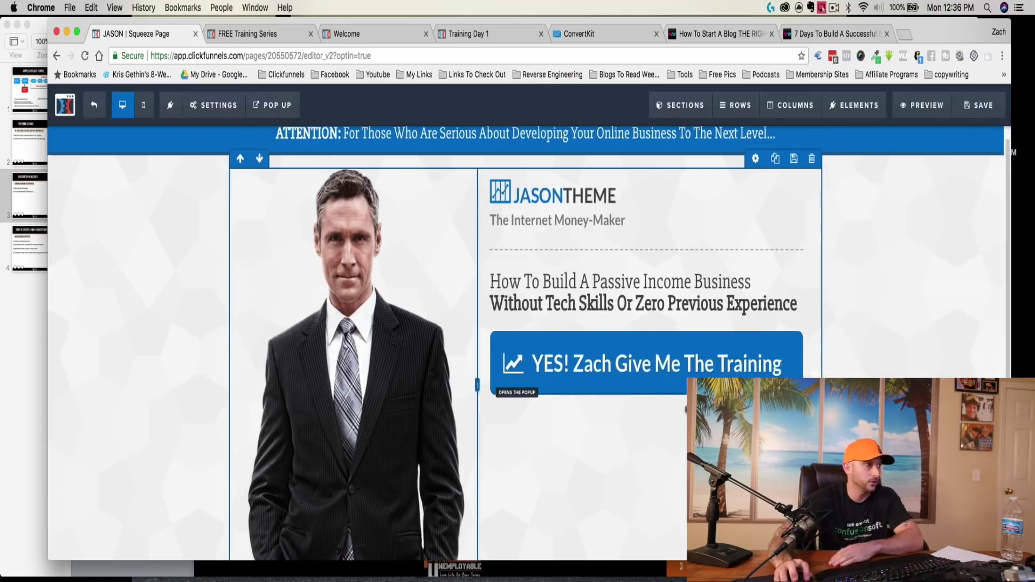
- Set the page's email integration to Convertkit with the action Subscribe to Form and choose a list to add contacts to
{"action": "left_click", "coordinate": [206, 111]}
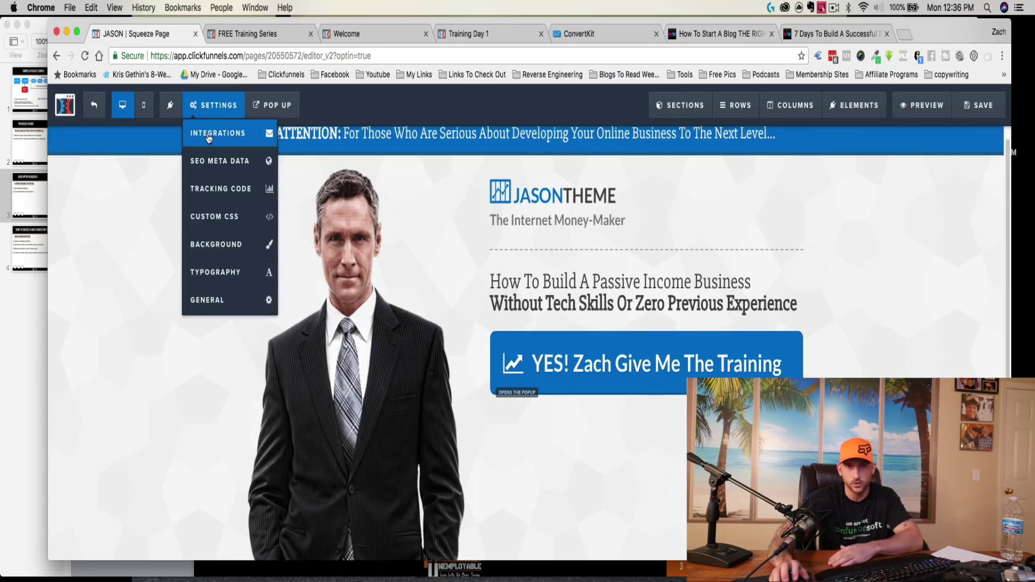
{"action": "left_click", "coordinate": [209, 138]}
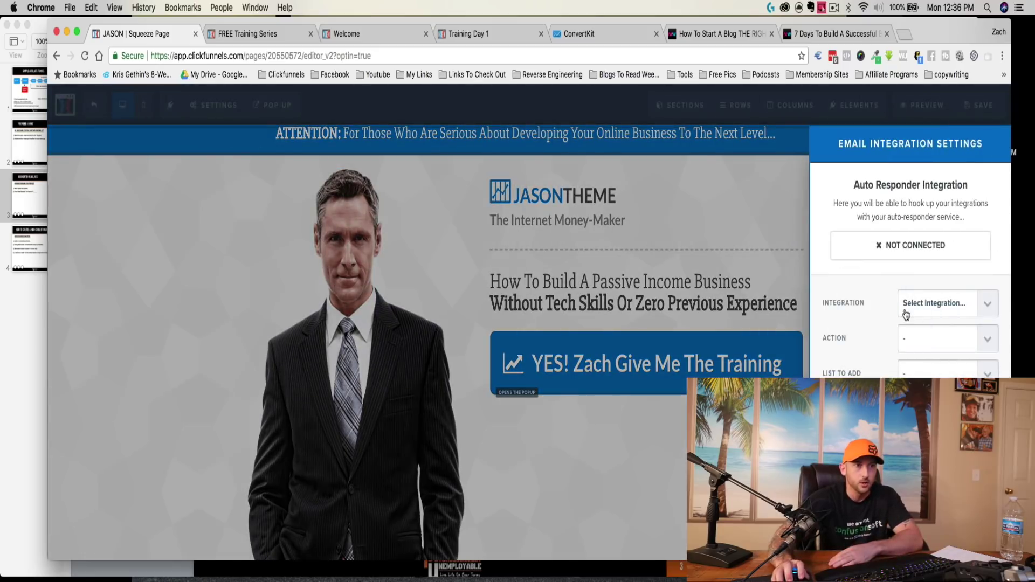
{"action": "left_click", "coordinate": [948, 313]}
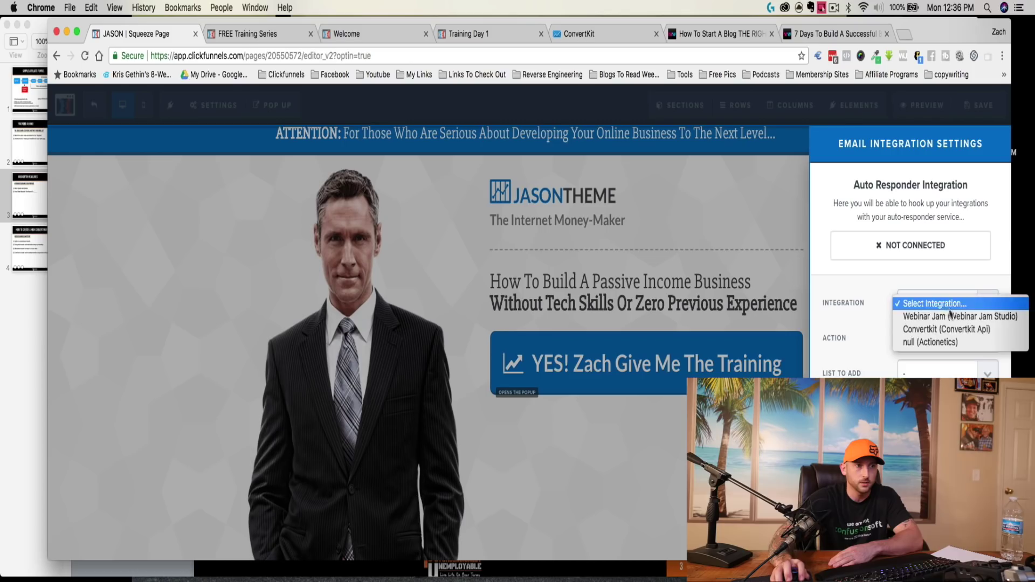
{"action": "left_click", "coordinate": [948, 326]}
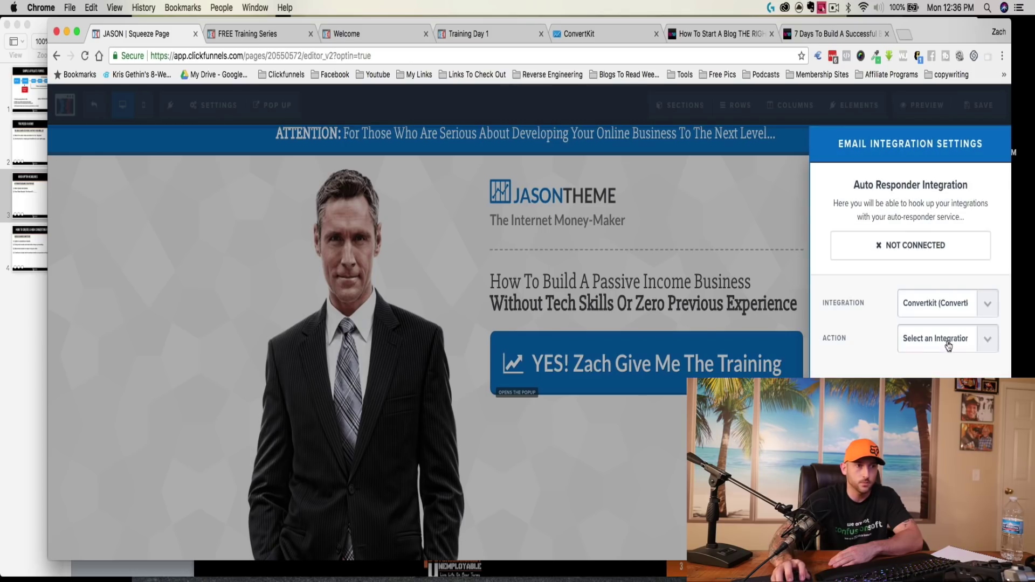
{"action": "left_click", "coordinate": [953, 344]}
{"action": "left_click", "coordinate": [947, 352]}
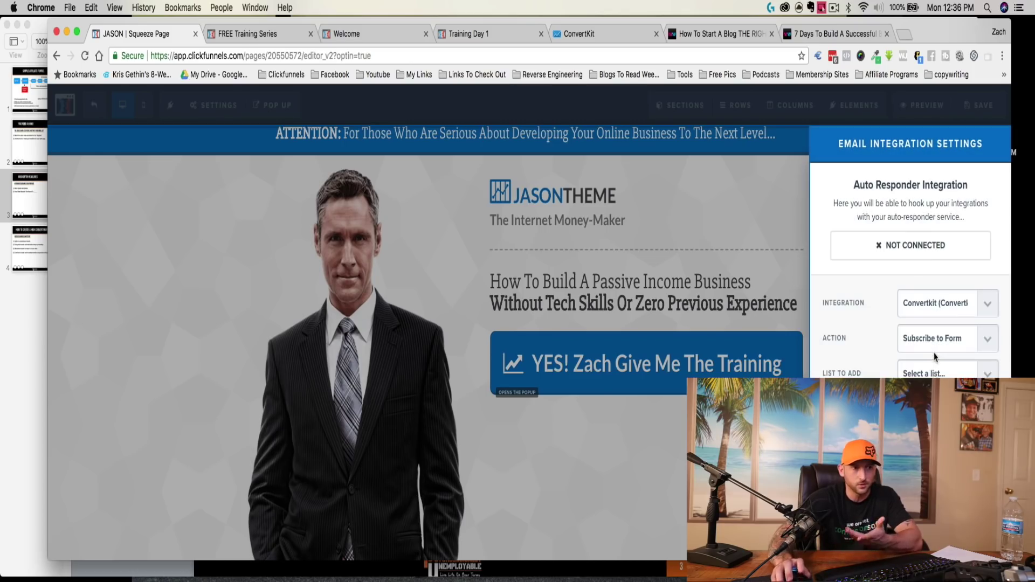
{"action": "left_click", "coordinate": [936, 374]}
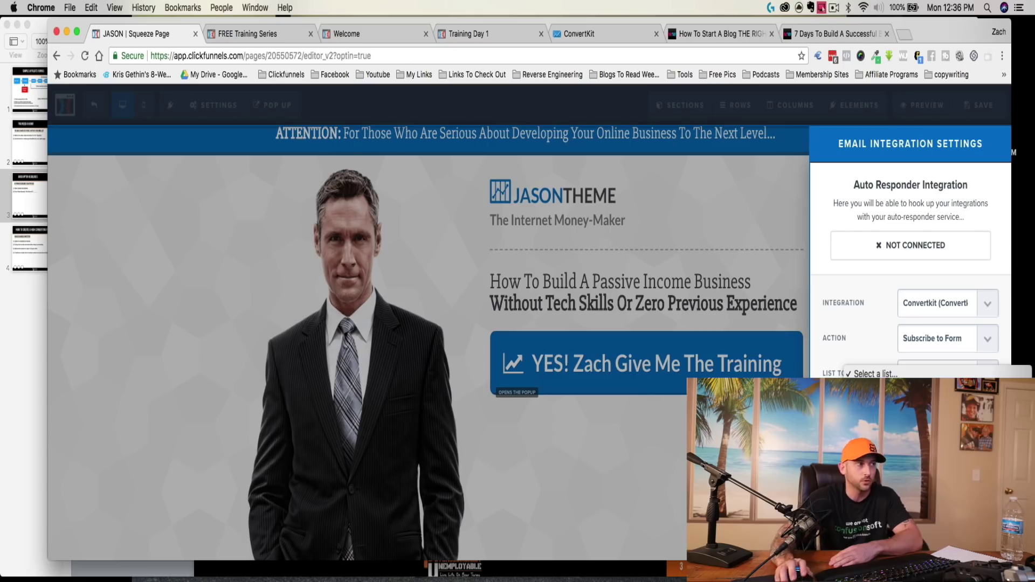
{"action": "left_click", "coordinate": [911, 390]}
{"action": "left_click", "coordinate": [761, 284]}
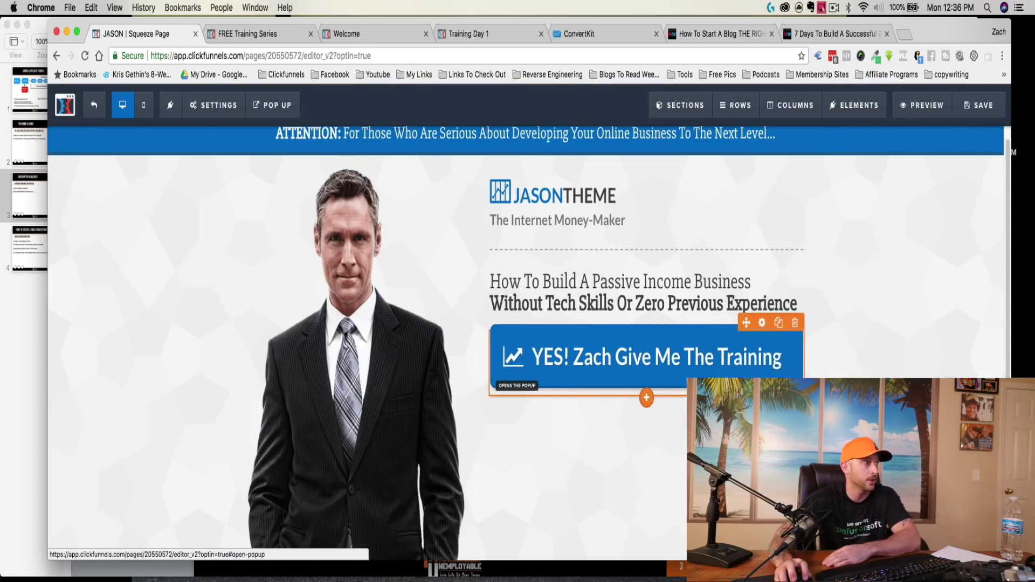
- Leave the squeeze page editor and open the funnel's Thank You Page step
{"action": "left_click", "coordinate": [94, 113]}
{"action": "left_click", "coordinate": [599, 216]}
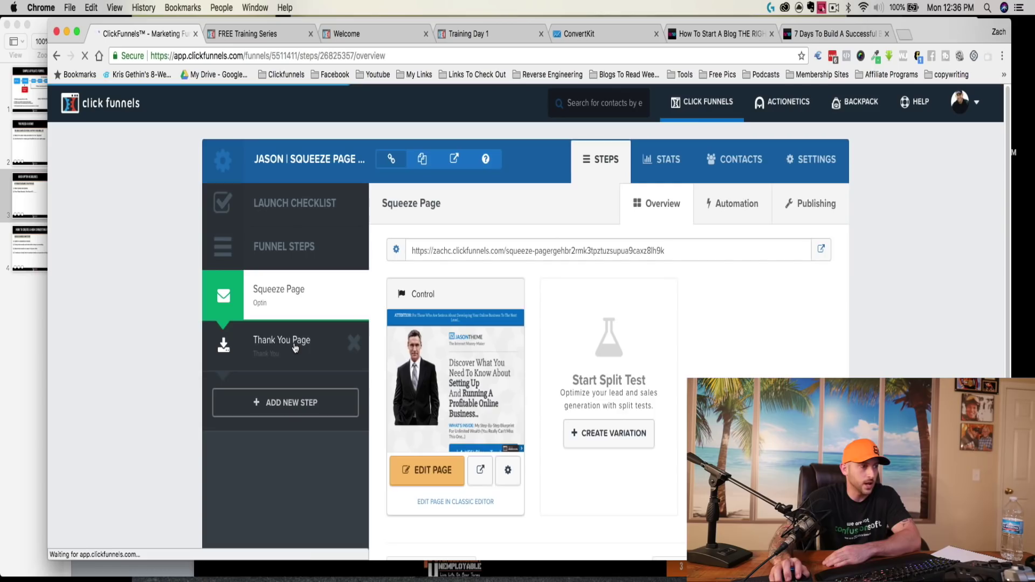
{"action": "left_click", "coordinate": [295, 348]}
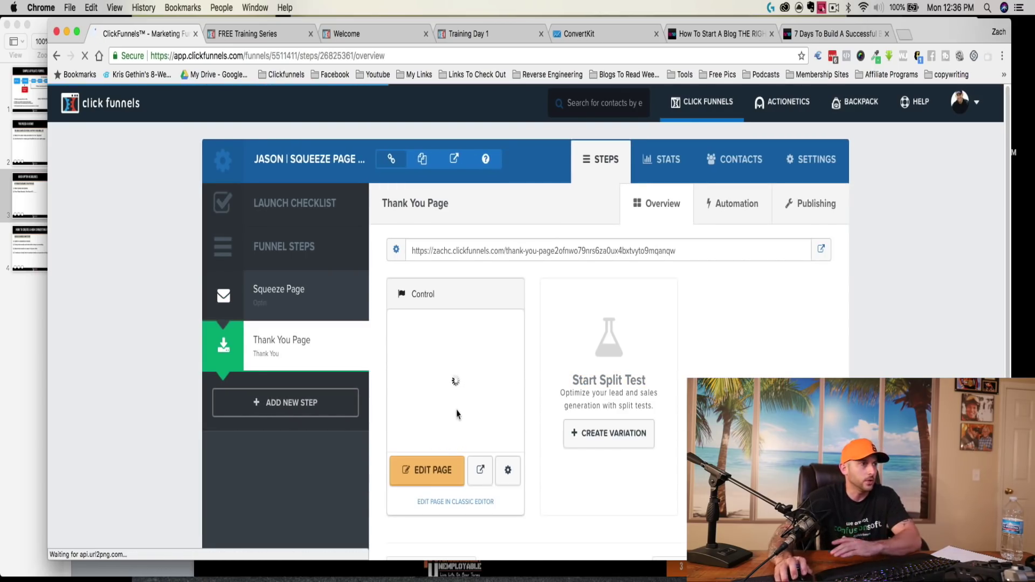
- Look over the Training Day 1, Welcome and FREE Training Series example pages and return to the funnel overview
{"action": "left_click", "coordinate": [472, 34]}
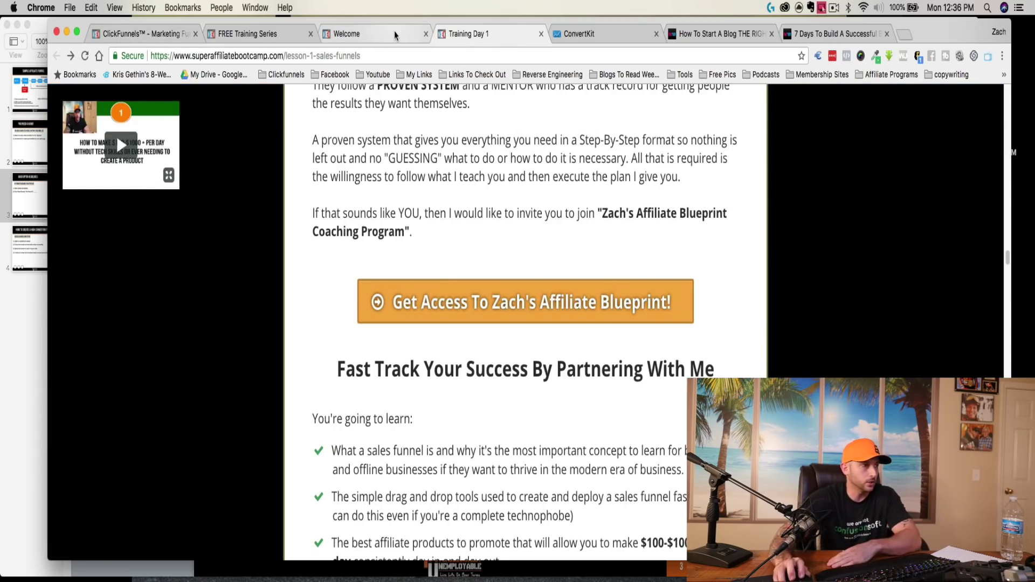
{"action": "left_click", "coordinate": [377, 34]}
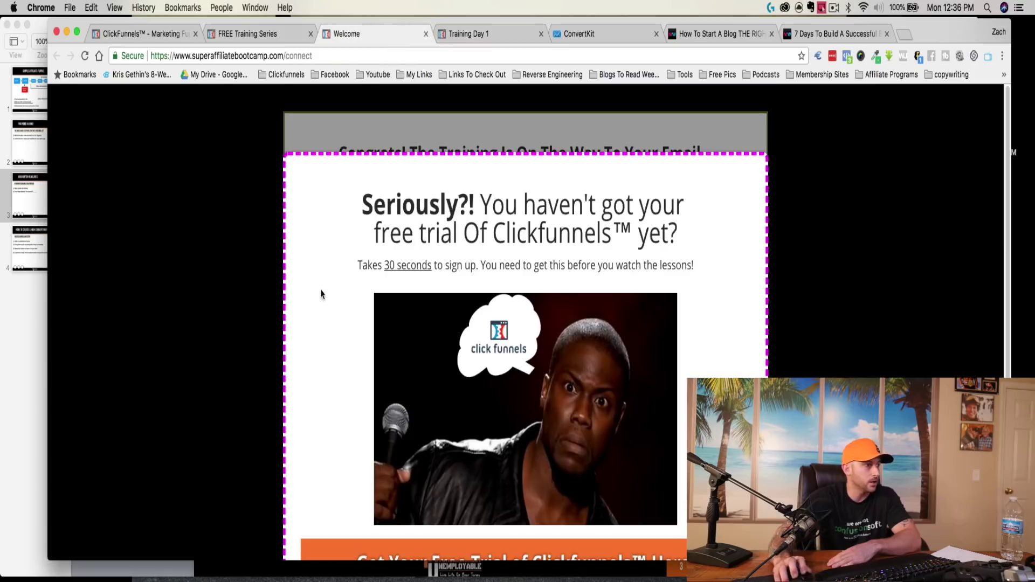
{"action": "left_click", "coordinate": [253, 33]}
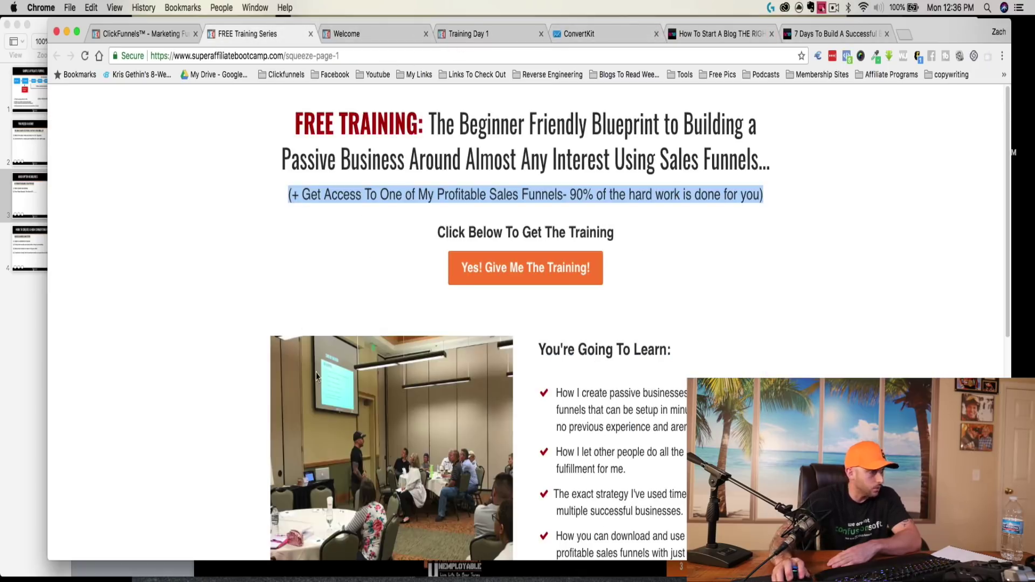
{"action": "left_click", "coordinate": [160, 40]}
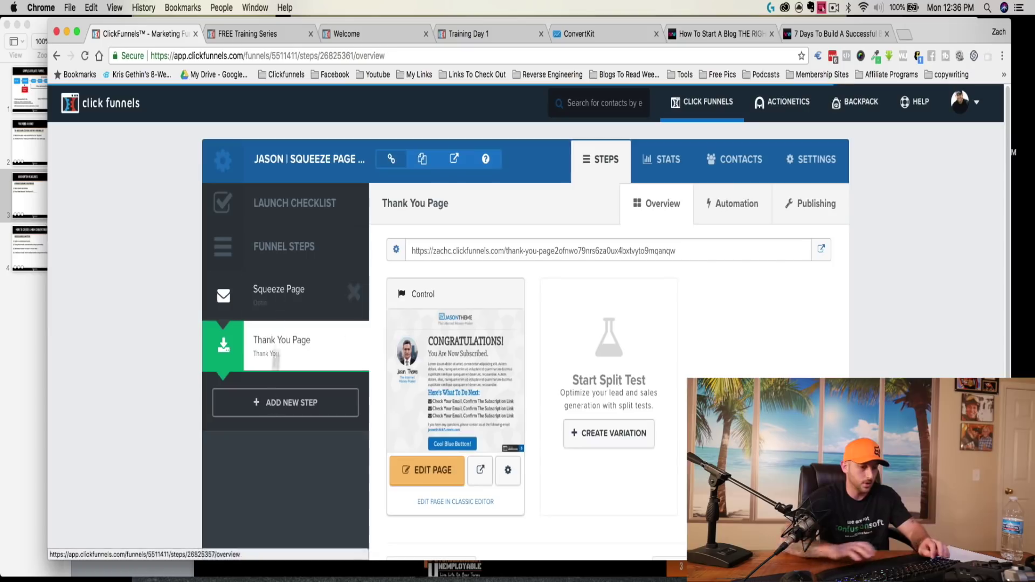
- Add a new funnel step named "presell page"
{"action": "left_click", "coordinate": [286, 404]}
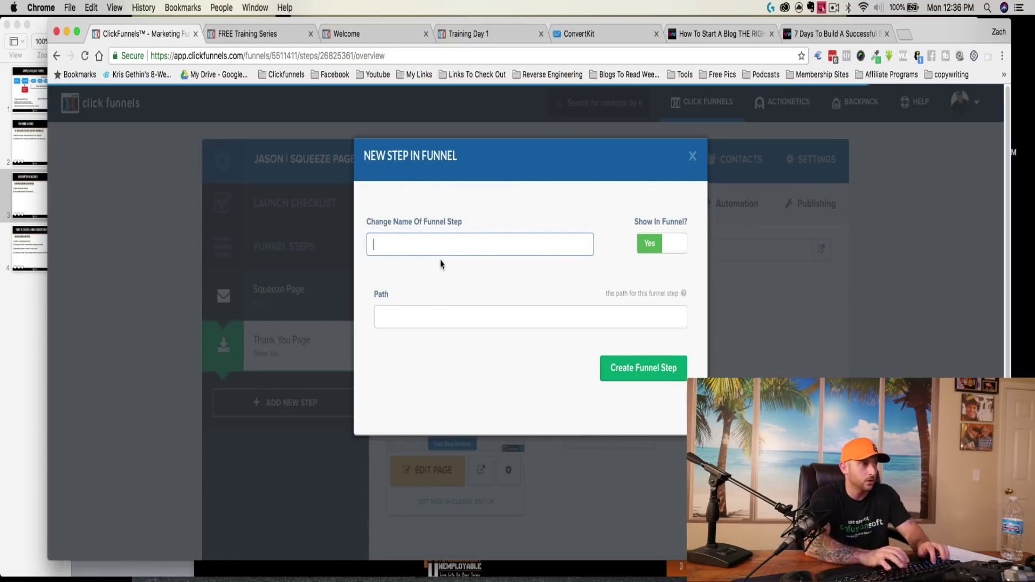
{"action": "type", "text": "pres"}
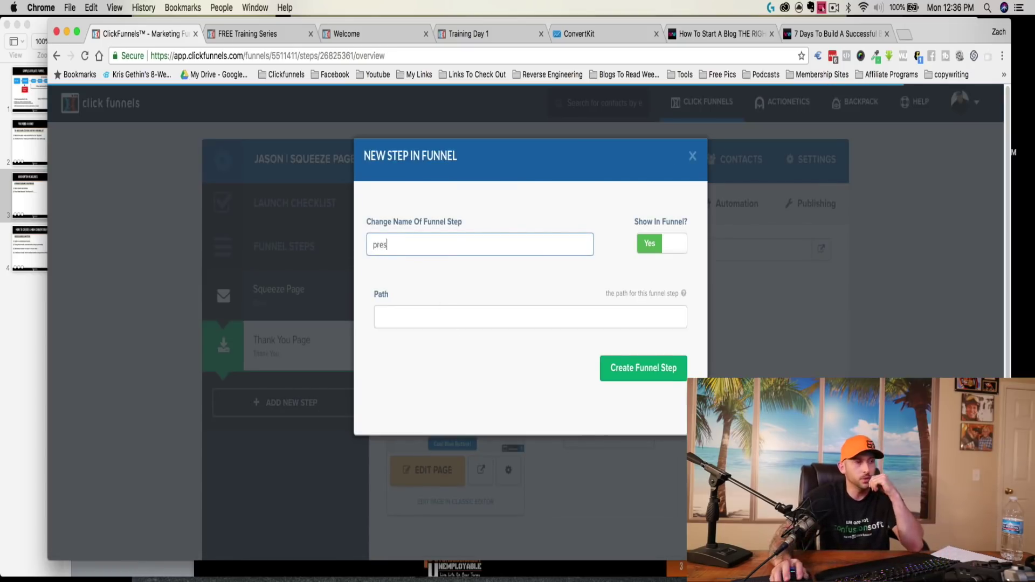
{"action": "type", "text": "ell page"}
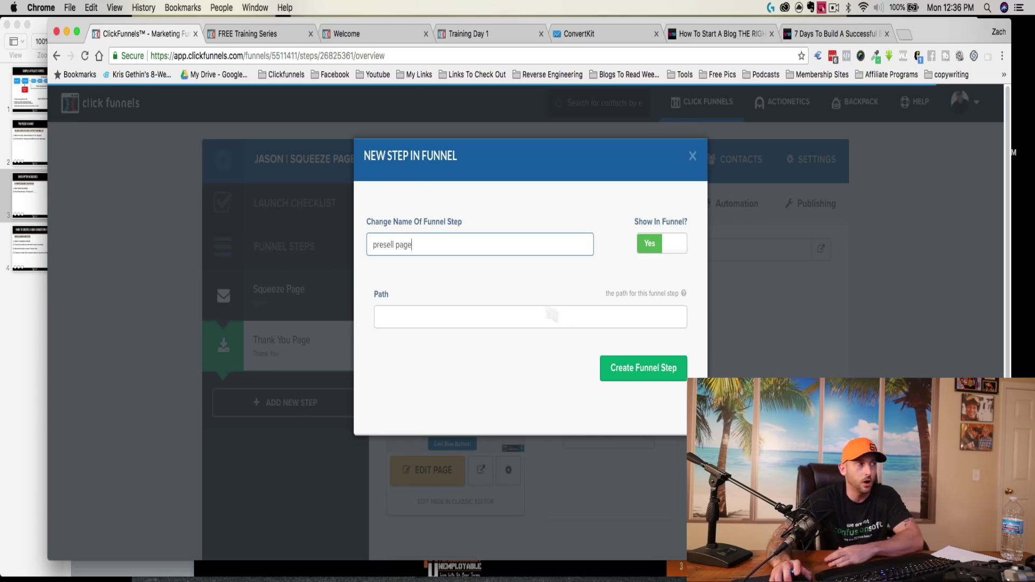
{"action": "left_click", "coordinate": [640, 359]}
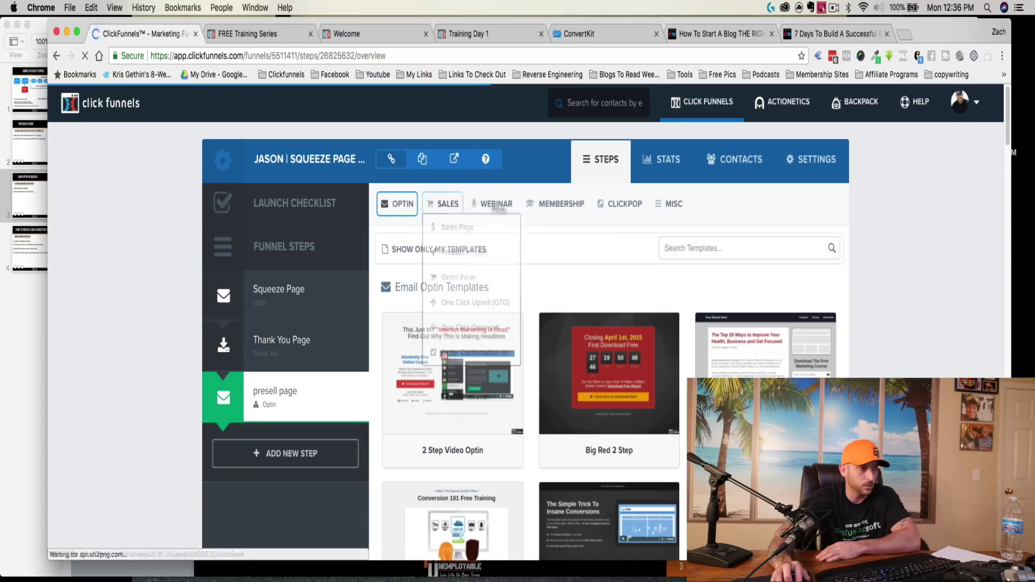
- Apply the blog article template beside Traditional Blog Page, from the Misc category, to the presell page step
{"action": "left_click", "coordinate": [665, 210]}
{"action": "scroll", "coordinate": [677, 232], "scroll_direction": "down", "scroll_amount": 5}
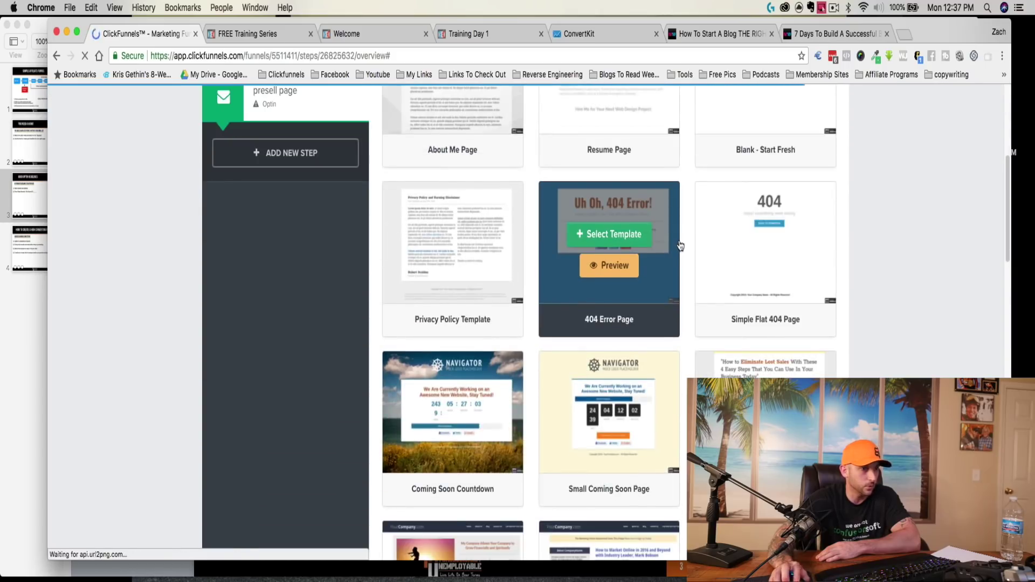
{"action": "scroll", "coordinate": [681, 245], "scroll_direction": "down", "scroll_amount": 4}
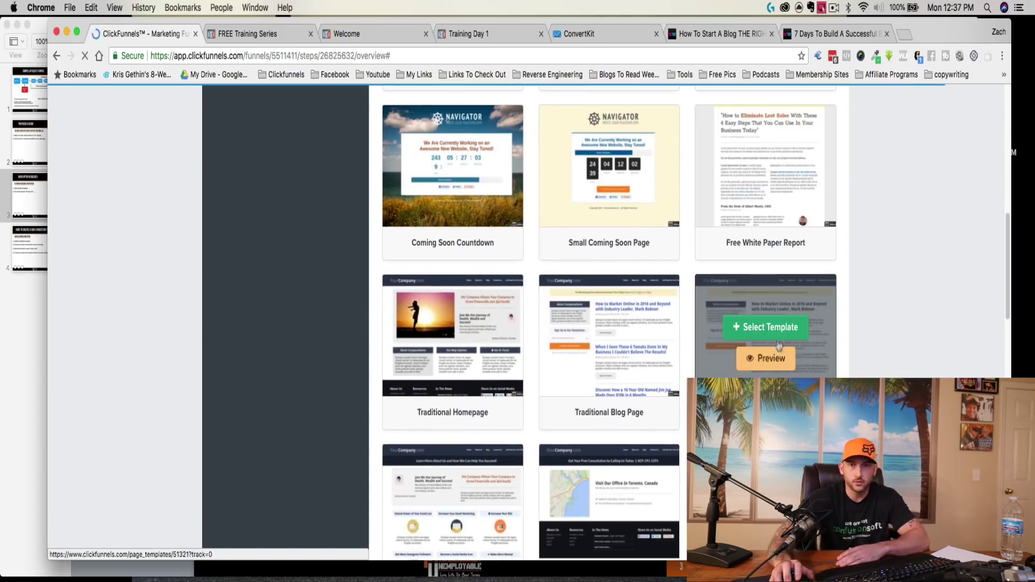
{"action": "left_click", "coordinate": [766, 330]}
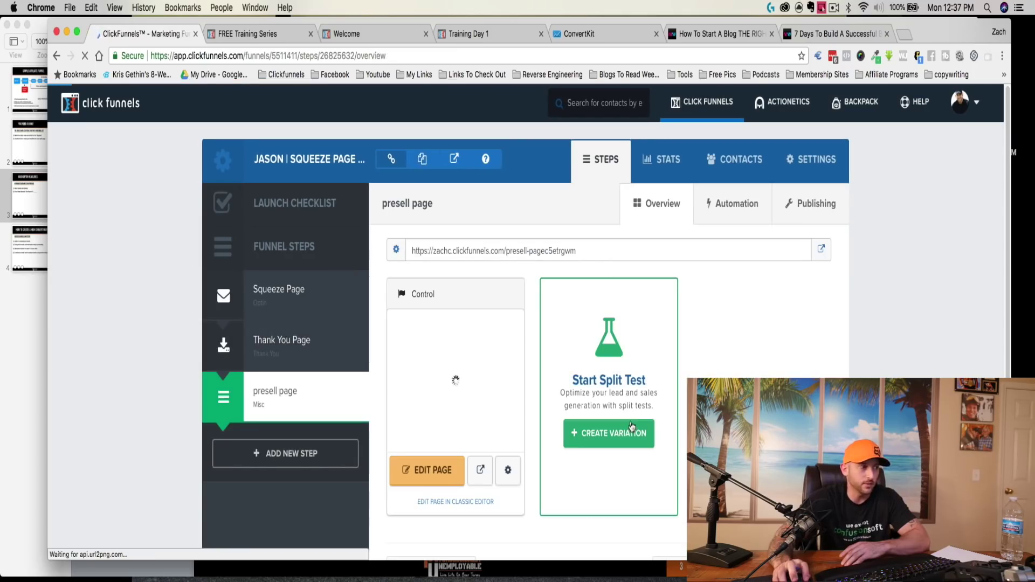
- Open the presell page in the editor and look through its article layout down to the author section
{"action": "left_click", "coordinate": [429, 470]}
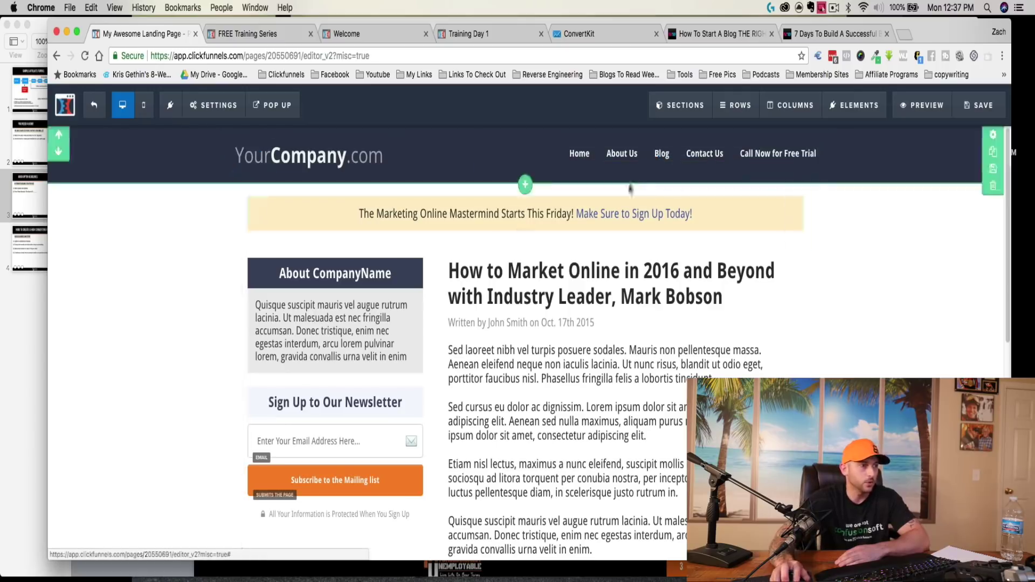
{"action": "scroll", "coordinate": [540, 319], "scroll_direction": "down", "scroll_amount": 3}
{"action": "scroll", "coordinate": [539, 320], "scroll_direction": "down", "scroll_amount": 3}
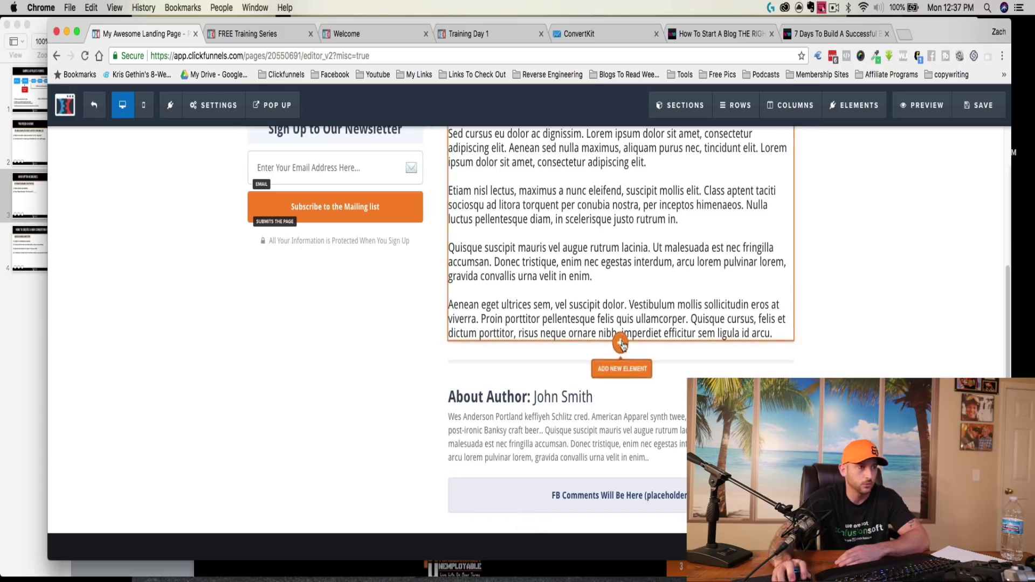
{"action": "left_click", "coordinate": [620, 341]}
{"action": "left_click", "coordinate": [822, 401]}
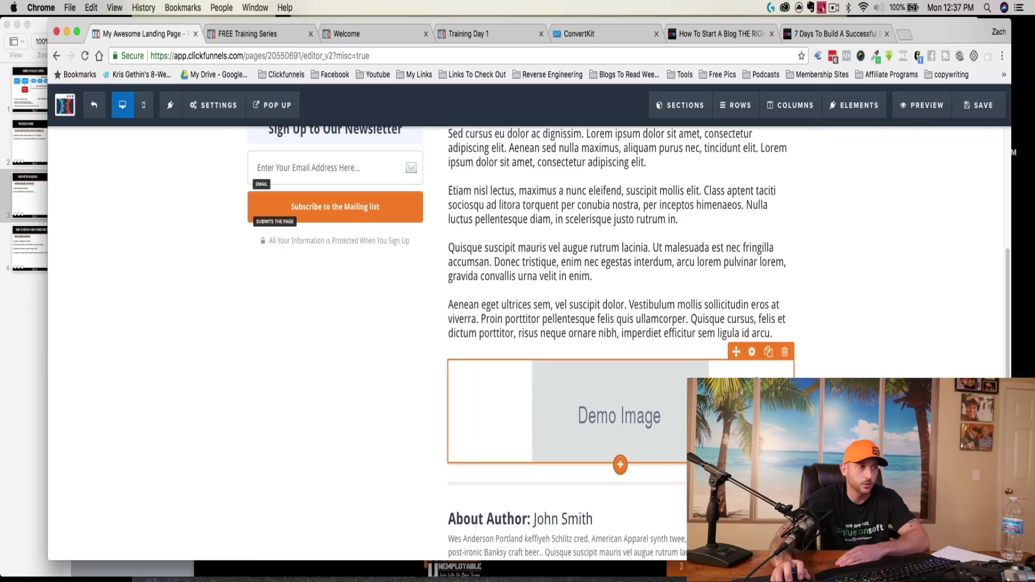
{"action": "left_click", "coordinate": [784, 352]}
{"action": "left_click", "coordinate": [616, 145]}
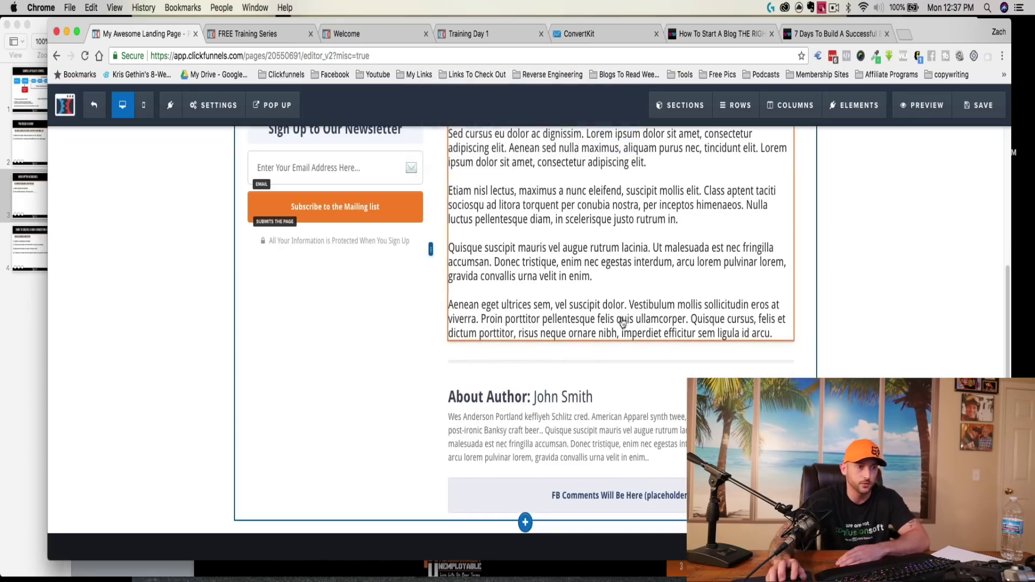
- Add a video element between the article text and the About Author section
{"action": "left_click", "coordinate": [620, 343]}
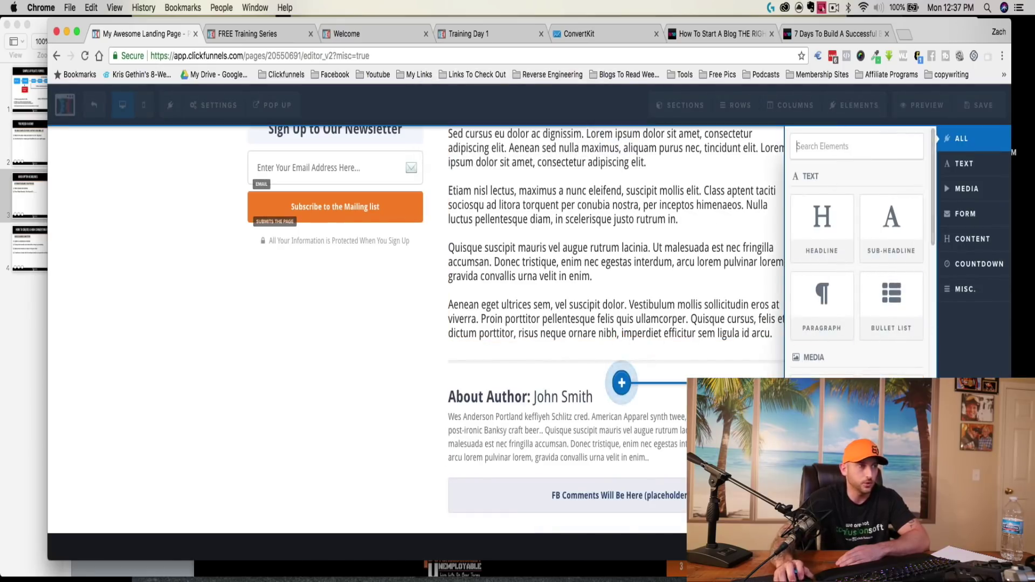
{"action": "left_click", "coordinate": [891, 405]}
{"action": "scroll", "coordinate": [766, 421], "scroll_direction": "down", "scroll_amount": 3}
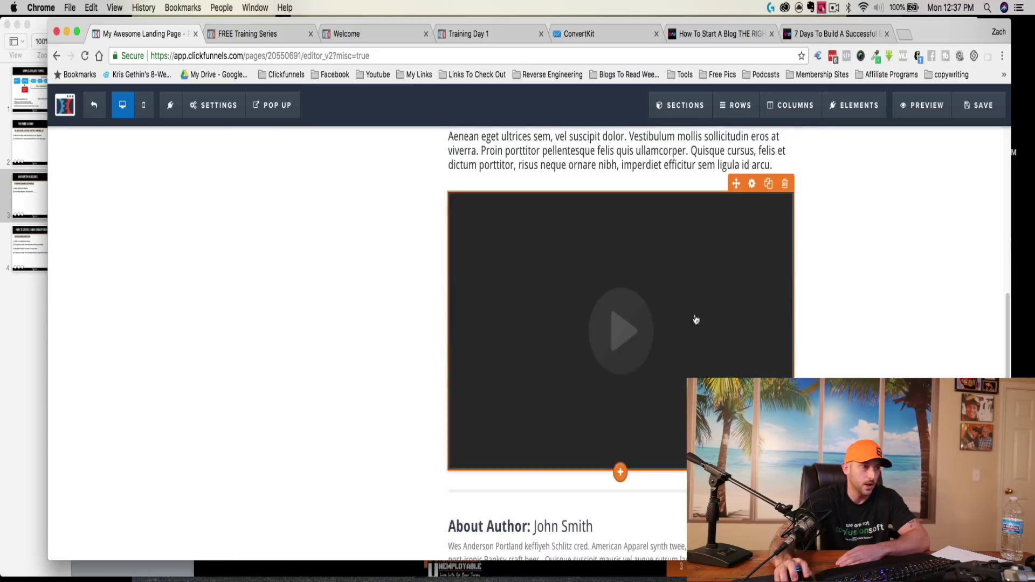
{"action": "scroll", "coordinate": [696, 316], "scroll_direction": "up", "scroll_amount": 5}
{"action": "scroll", "coordinate": [623, 431], "scroll_direction": "down", "scroll_amount": 4}
{"action": "scroll", "coordinate": [623, 431], "scroll_direction": "down", "scroll_amount": 3}
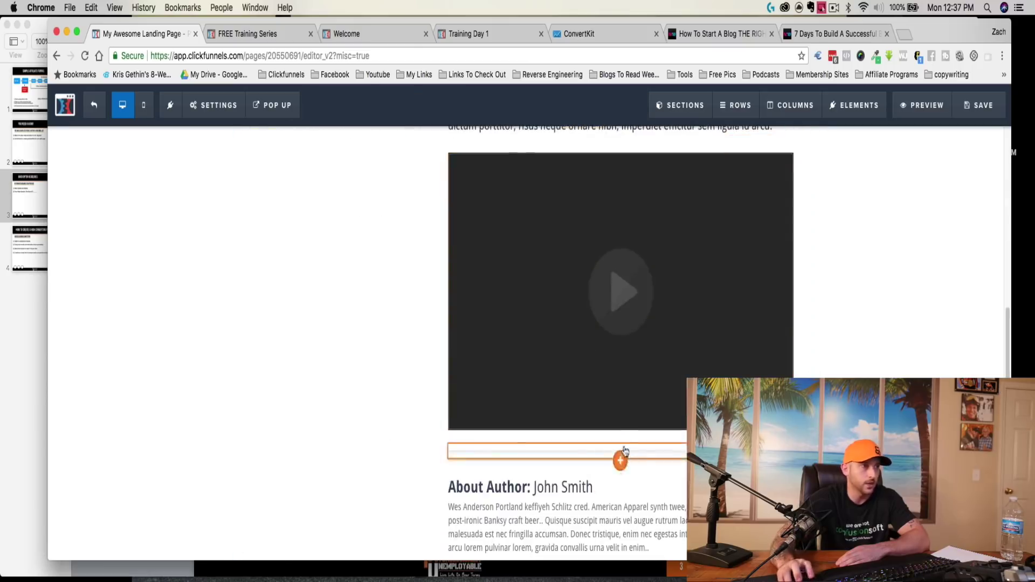
{"action": "scroll", "coordinate": [621, 458], "scroll_direction": "down", "scroll_amount": 3}
{"action": "scroll", "coordinate": [600, 343], "scroll_direction": "up", "scroll_amount": 5}
{"action": "scroll", "coordinate": [601, 343], "scroll_direction": "up", "scroll_amount": 3}
{"action": "left_click", "coordinate": [617, 251]}
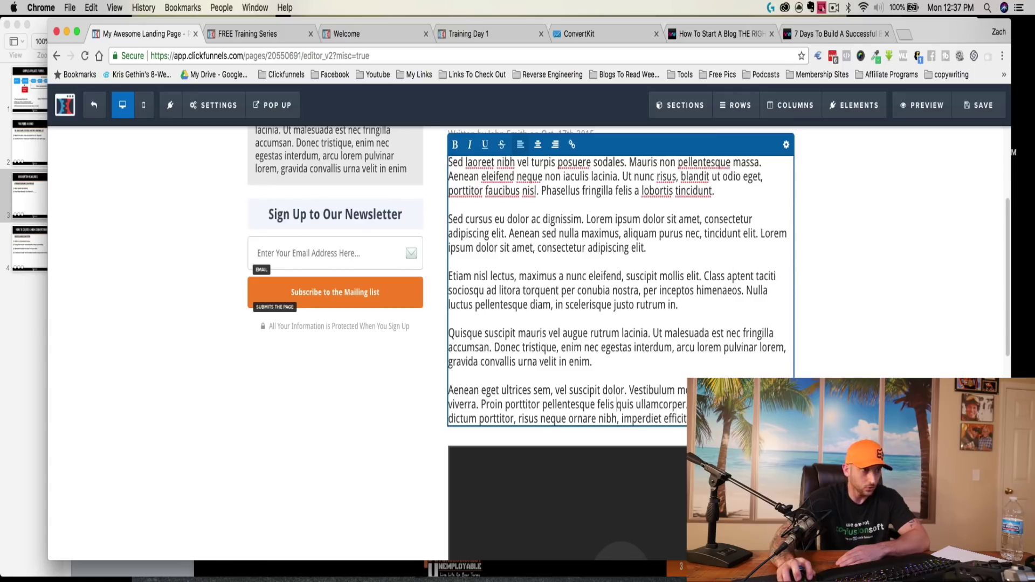
{"action": "left_click", "coordinate": [620, 430]}
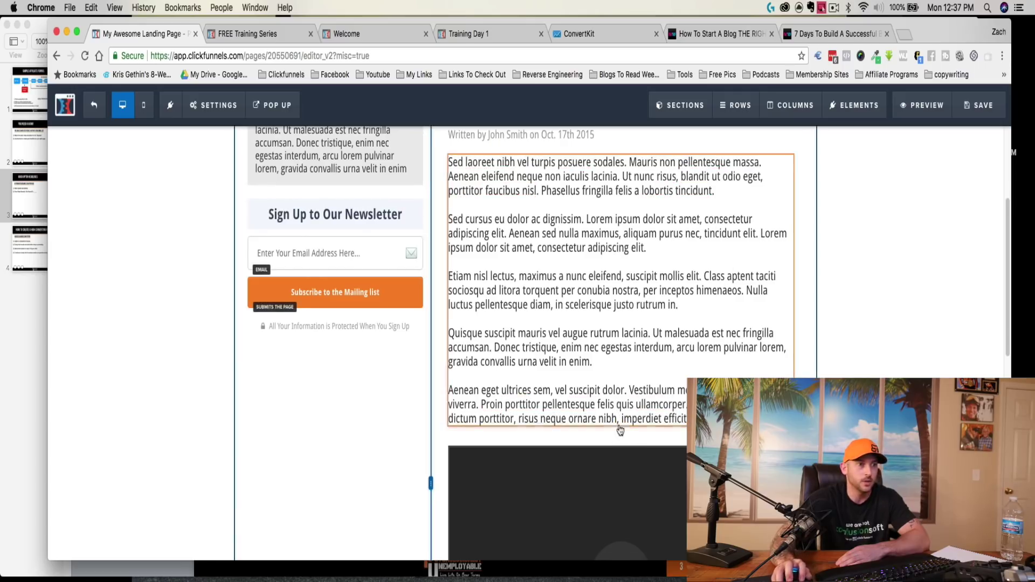
{"action": "left_click", "coordinate": [621, 453]}
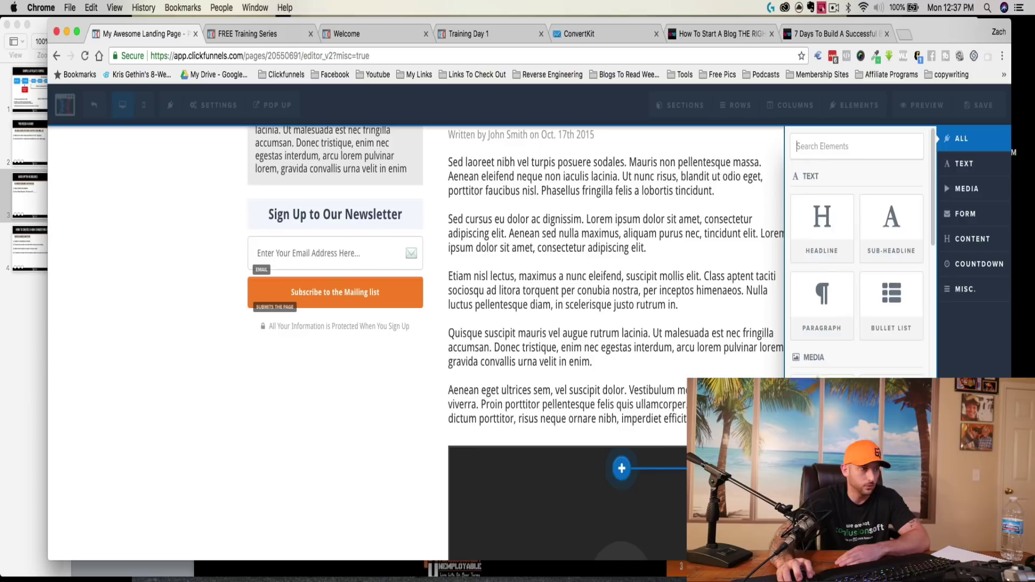
{"action": "left_click", "coordinate": [749, 404]}
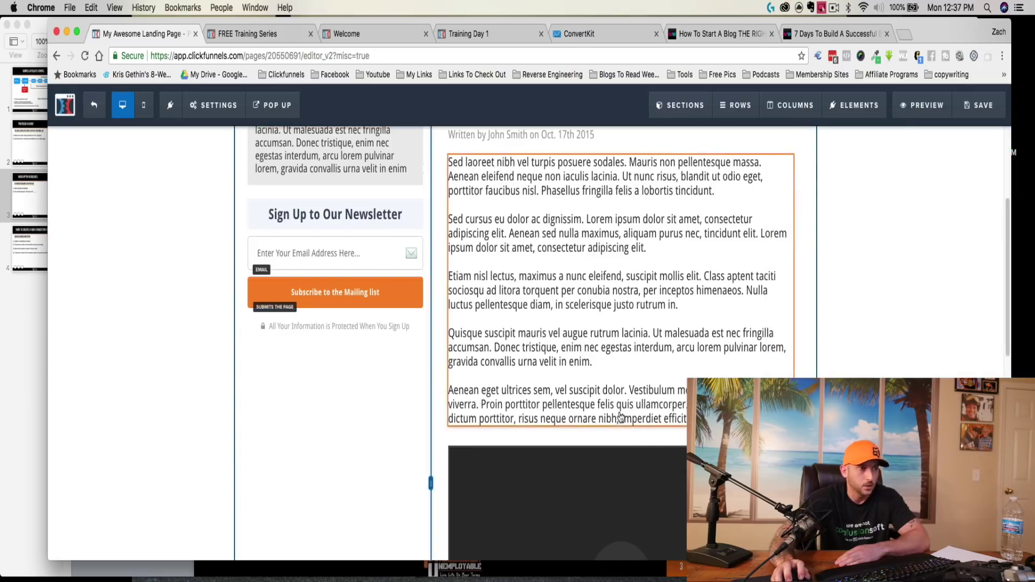
{"action": "left_click", "coordinate": [621, 434]}
{"action": "left_click", "coordinate": [636, 420]}
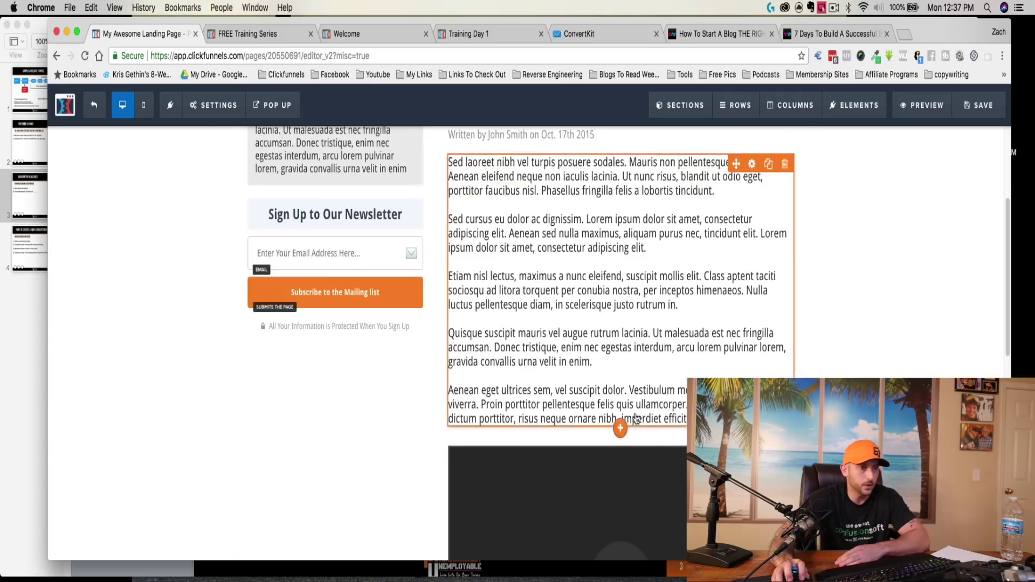
{"action": "left_click", "coordinate": [620, 429]}
{"action": "left_click", "coordinate": [388, 437]}
- Save the presell page, dismiss the SEO meta data settings and reload the editor
{"action": "scroll", "coordinate": [388, 437], "scroll_direction": "down", "scroll_amount": 4}
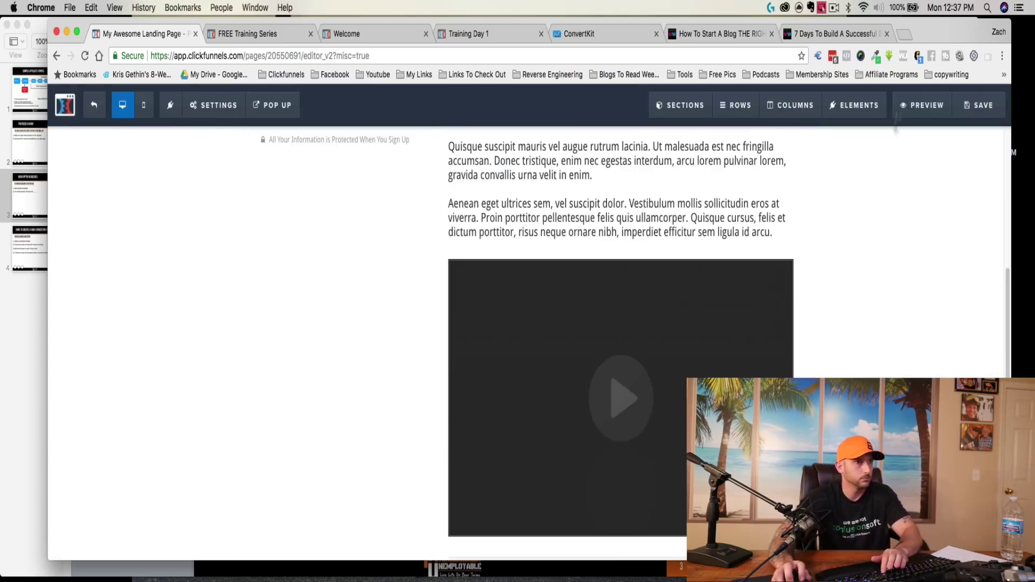
{"action": "left_click", "coordinate": [853, 157]}
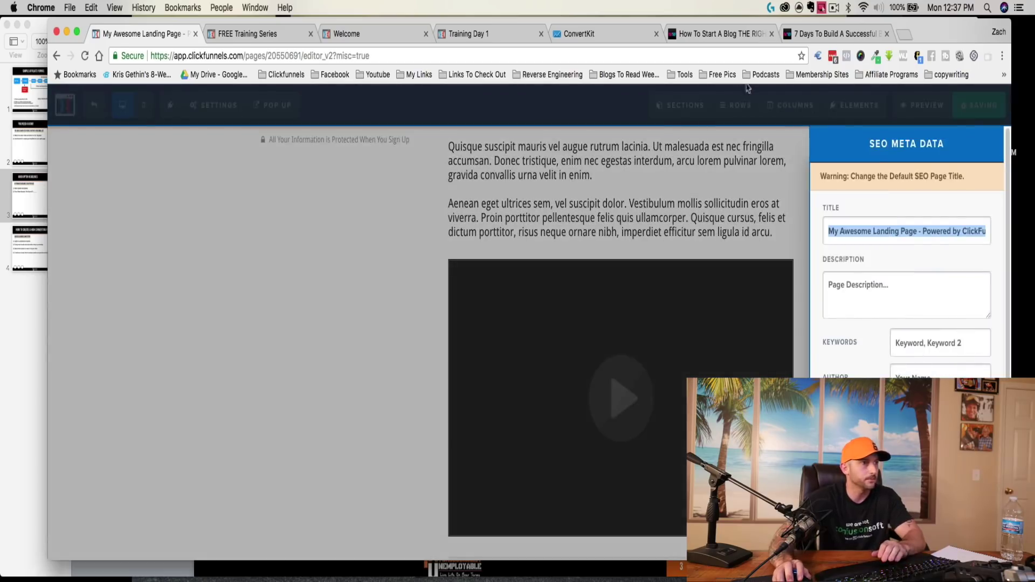
{"action": "left_click", "coordinate": [749, 88]}
{"action": "key", "text": "super+l"}
{"action": "key", "text": "Return"}
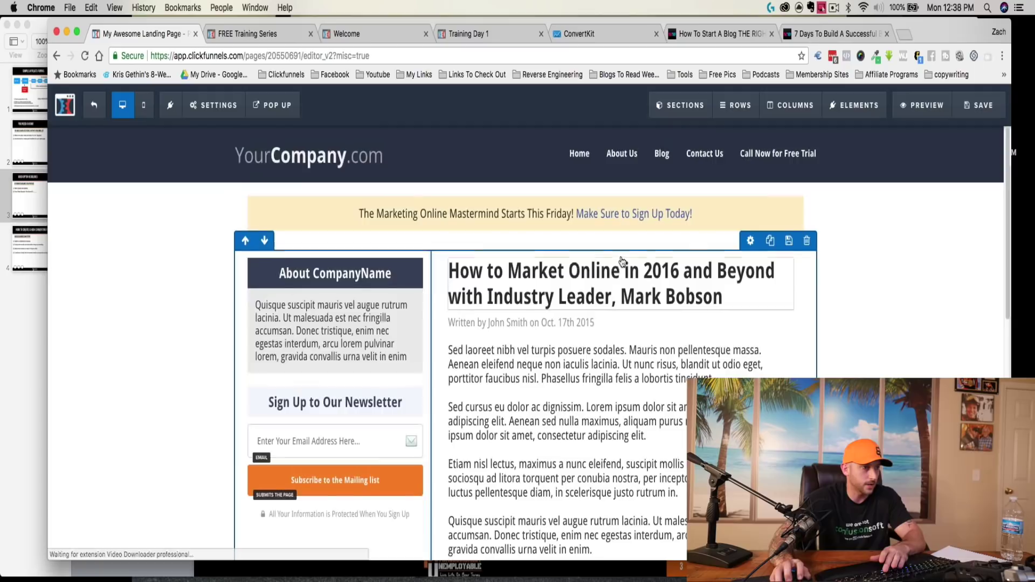
- Add an image element between the article text and the video
{"action": "scroll", "coordinate": [620, 257], "scroll_direction": "down", "scroll_amount": 5}
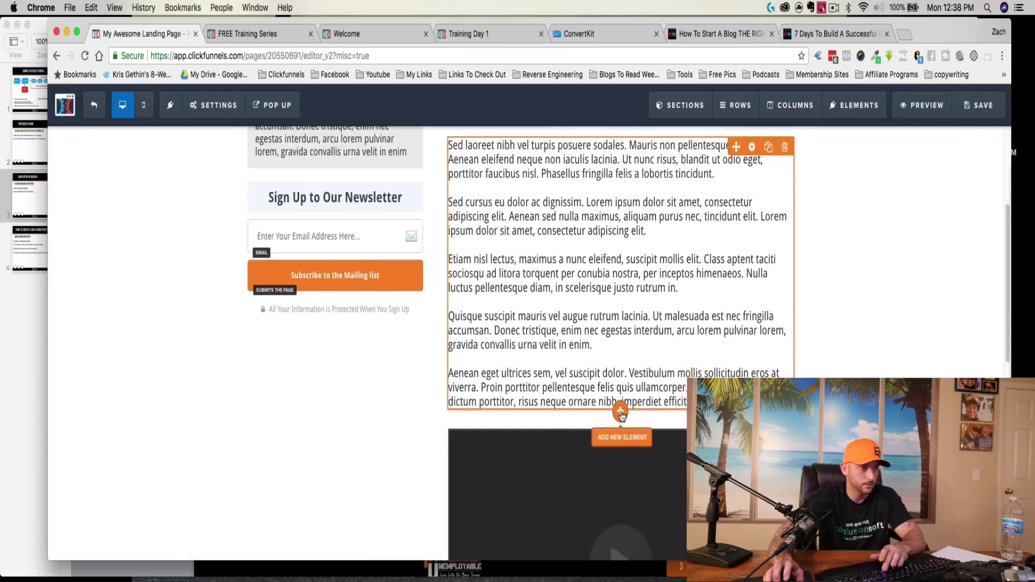
{"action": "left_click", "coordinate": [621, 414]}
{"action": "left_click", "coordinate": [822, 408]}
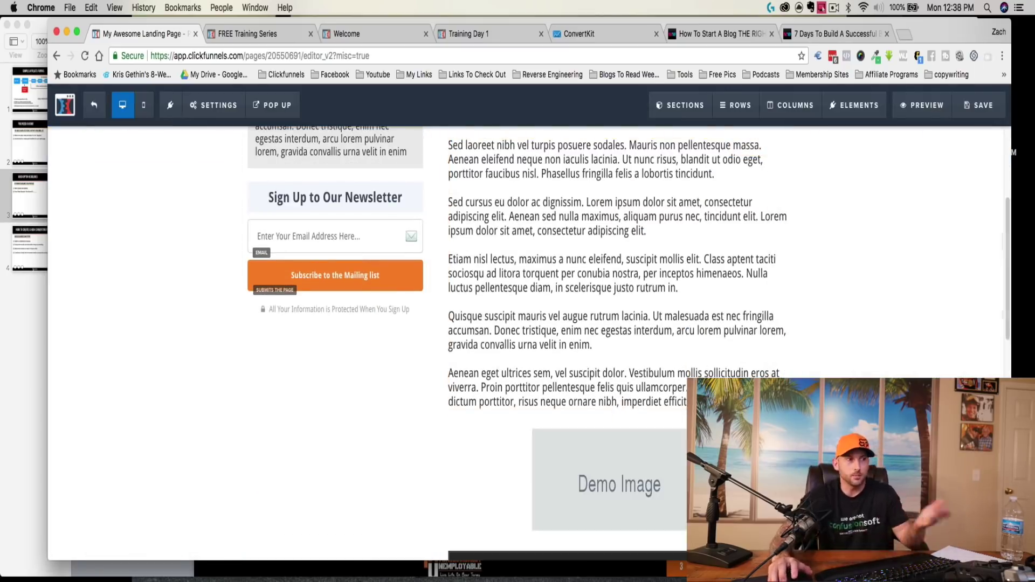
{"action": "scroll", "coordinate": [655, 393], "scroll_direction": "down", "scroll_amount": 2}
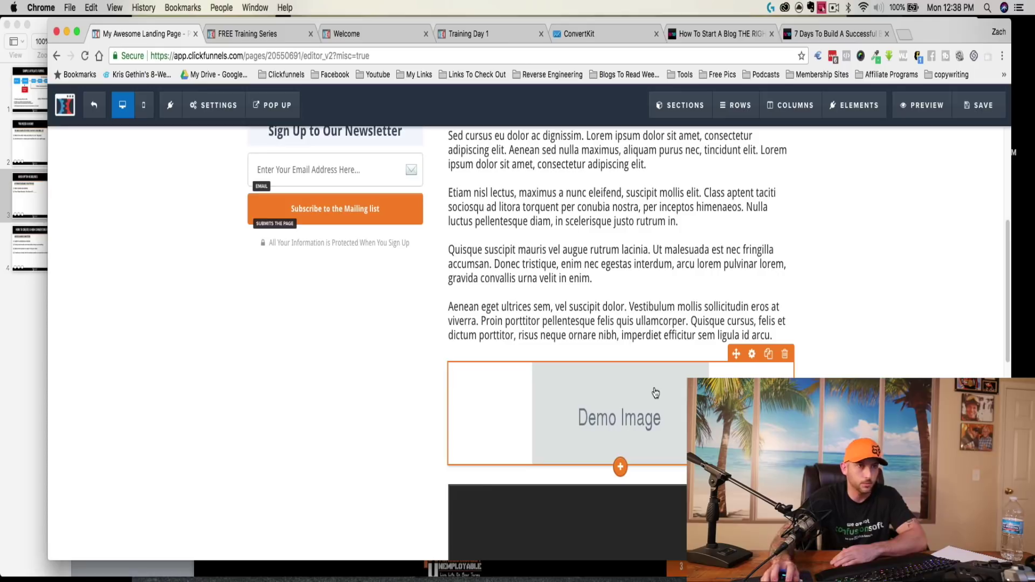
- Replace the demo image with the seminar room photo from the uploaded images library
{"action": "left_click", "coordinate": [658, 392]}
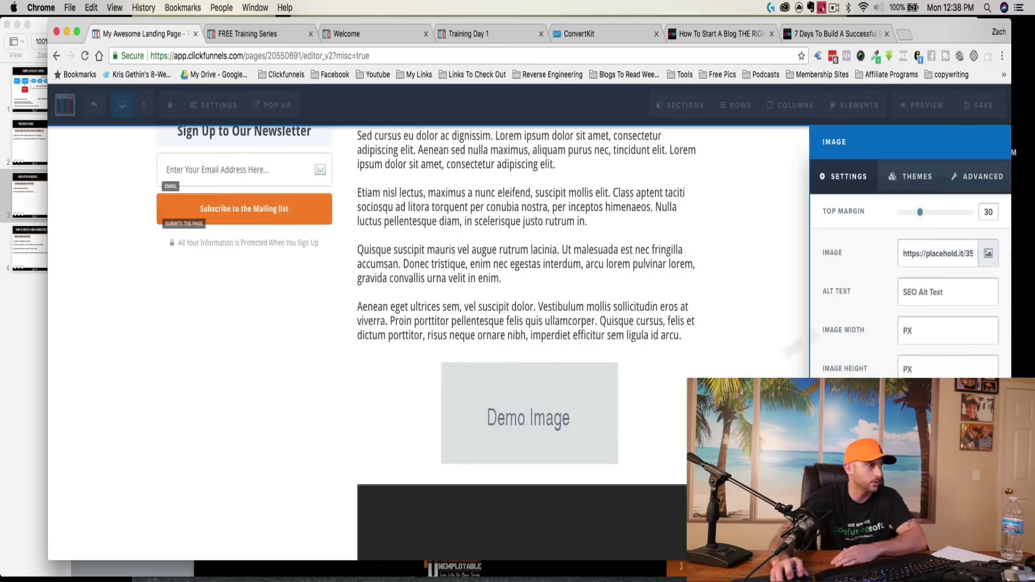
{"action": "left_click", "coordinate": [984, 250]}
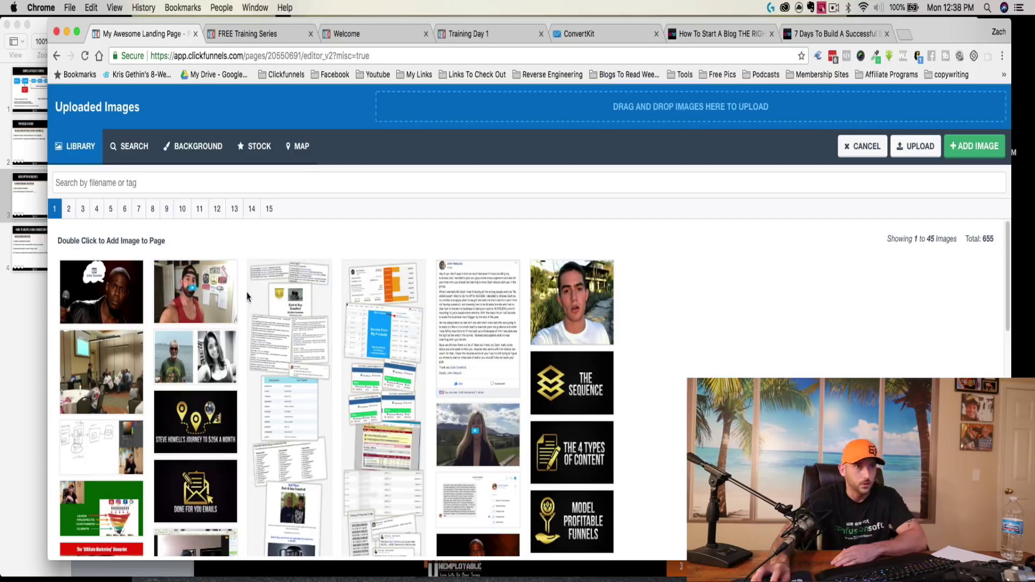
{"action": "left_click", "coordinate": [122, 386]}
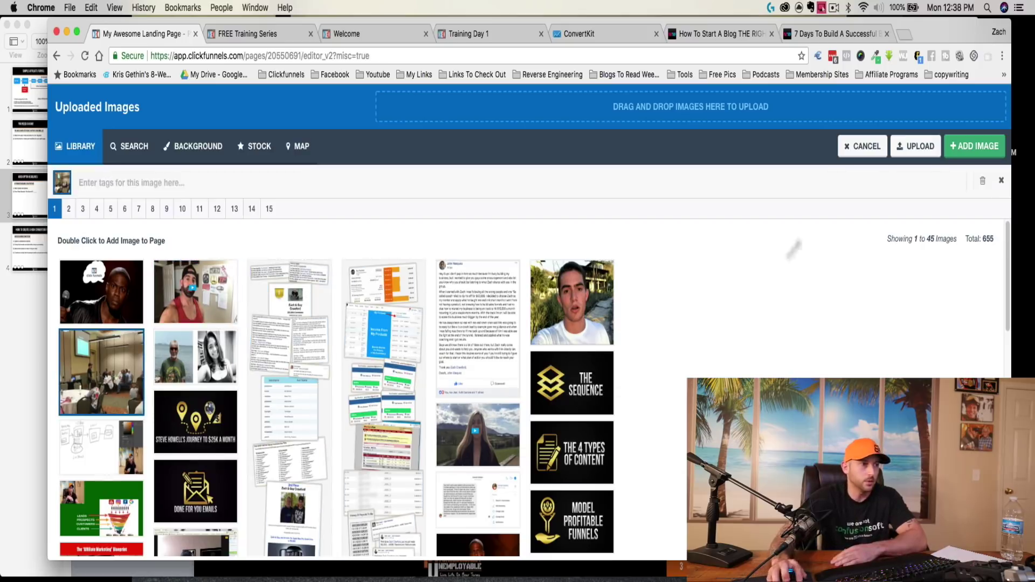
{"action": "left_click", "coordinate": [975, 147]}
{"action": "left_click", "coordinate": [642, 306]}
{"action": "scroll", "coordinate": [647, 306], "scroll_direction": "down", "scroll_amount": 7}
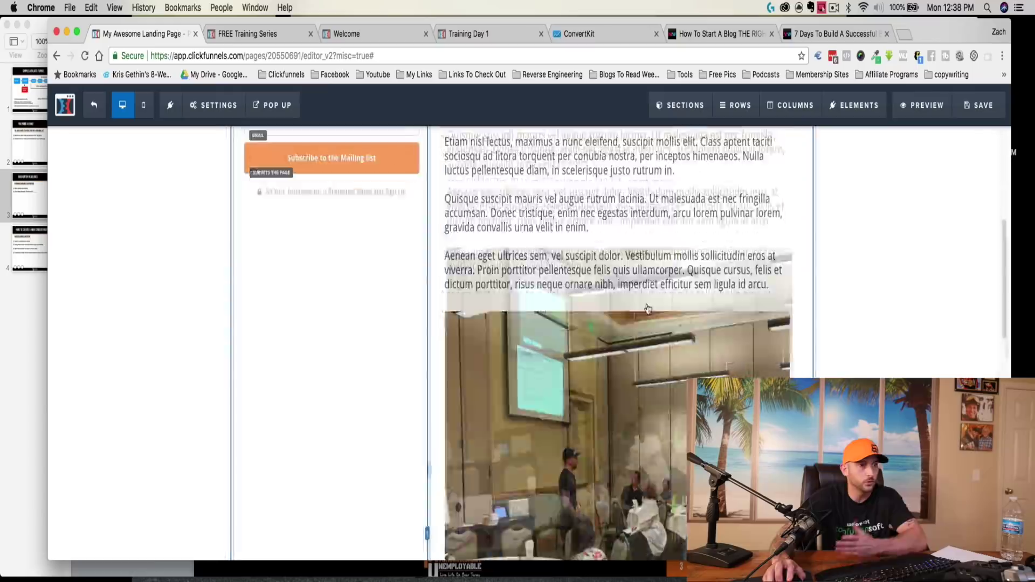
- Move the seminar photo above the article text, directly under the byline
{"action": "scroll", "coordinate": [664, 296], "scroll_direction": "up", "scroll_amount": 8}
{"action": "scroll", "coordinate": [690, 329], "scroll_direction": "up", "scroll_amount": 4}
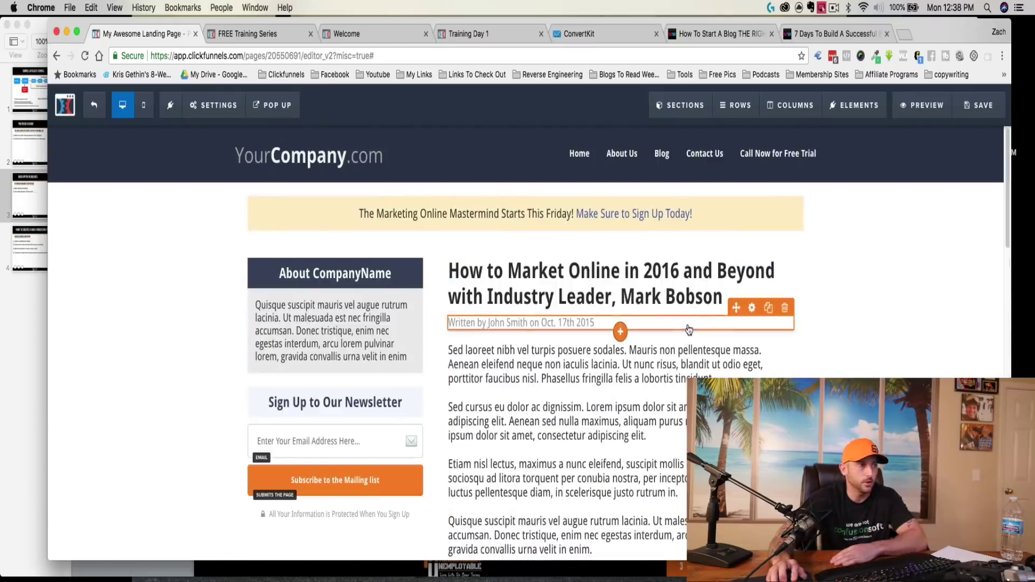
{"action": "scroll", "coordinate": [690, 323], "scroll_direction": "down", "scroll_amount": 10}
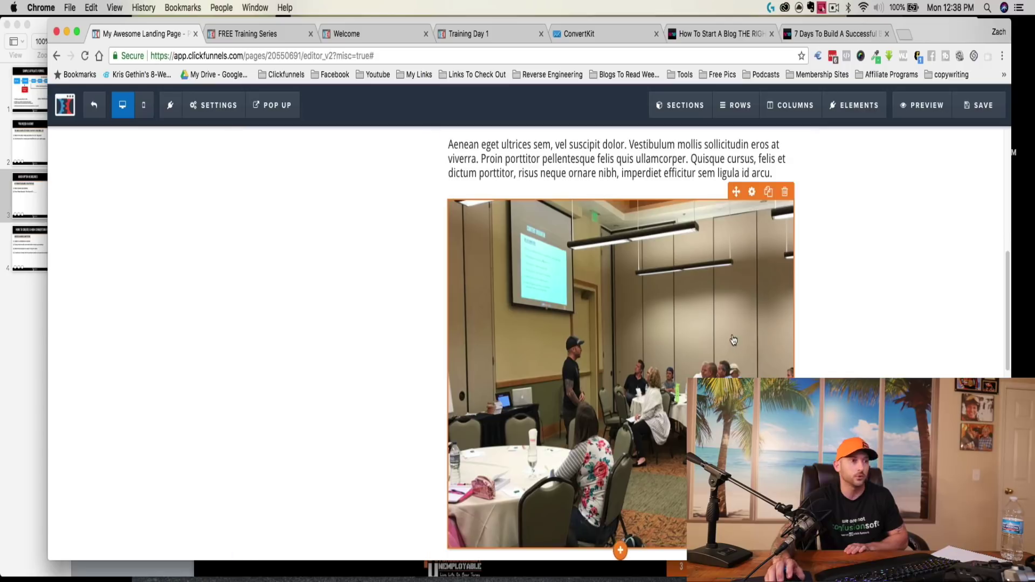
{"action": "left_click", "coordinate": [715, 352]}
{"action": "left_click", "coordinate": [781, 367]}
{"action": "scroll", "coordinate": [781, 367], "scroll_direction": "up", "scroll_amount": 5}
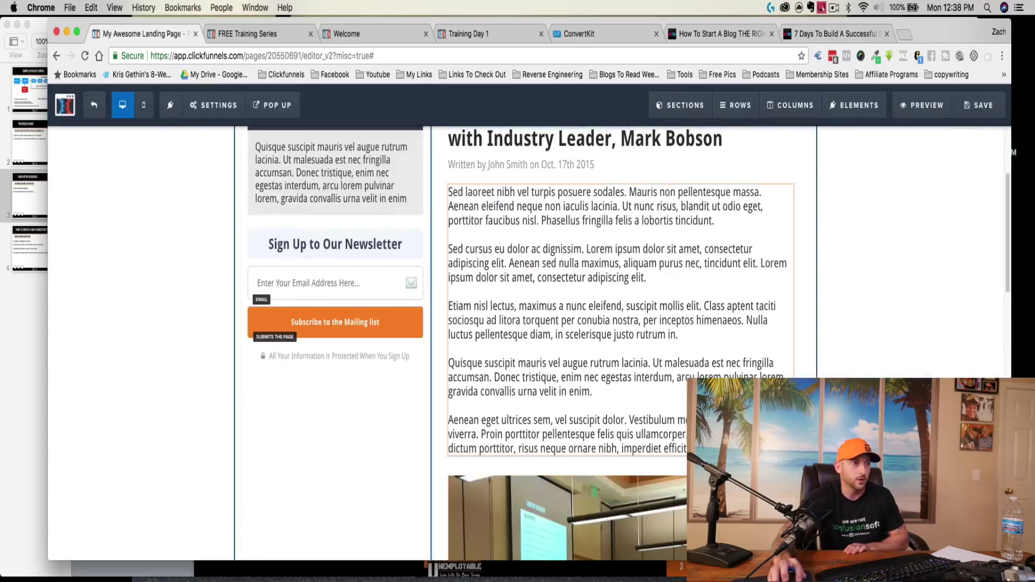
{"action": "left_click_drag", "start_coordinate": [736, 466], "coordinate": [717, 256]}
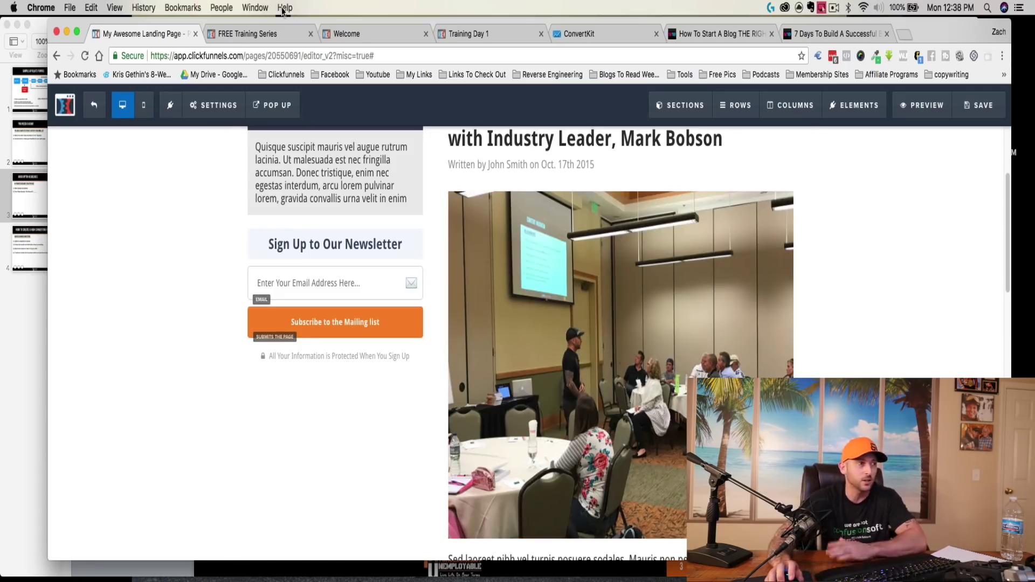
- Look over the CF Funnel email sequence in ConvertKit and switch to the Training Day 1 page
{"action": "left_click", "coordinate": [603, 34]}
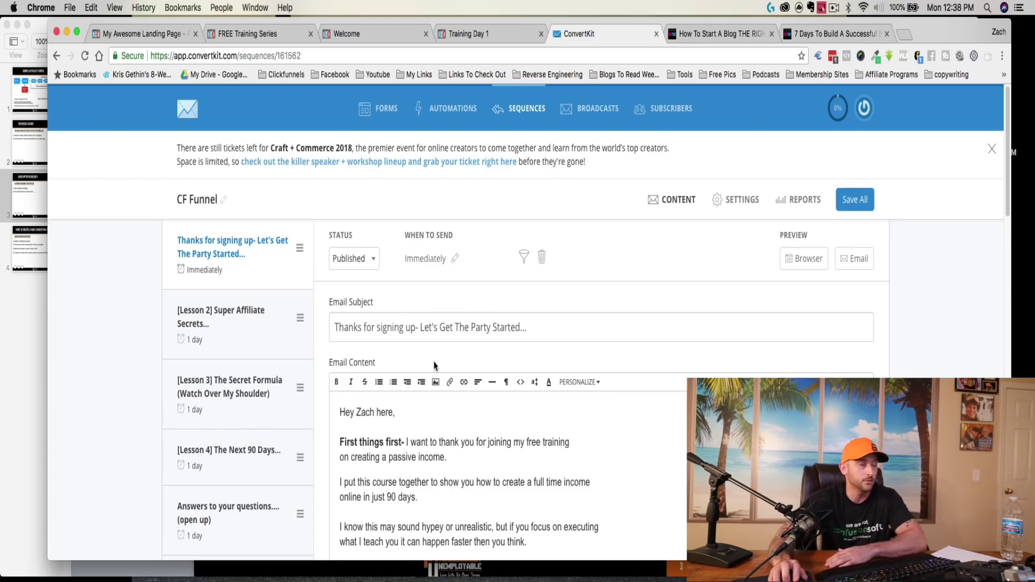
{"action": "scroll", "coordinate": [450, 354], "scroll_direction": "down", "scroll_amount": 2}
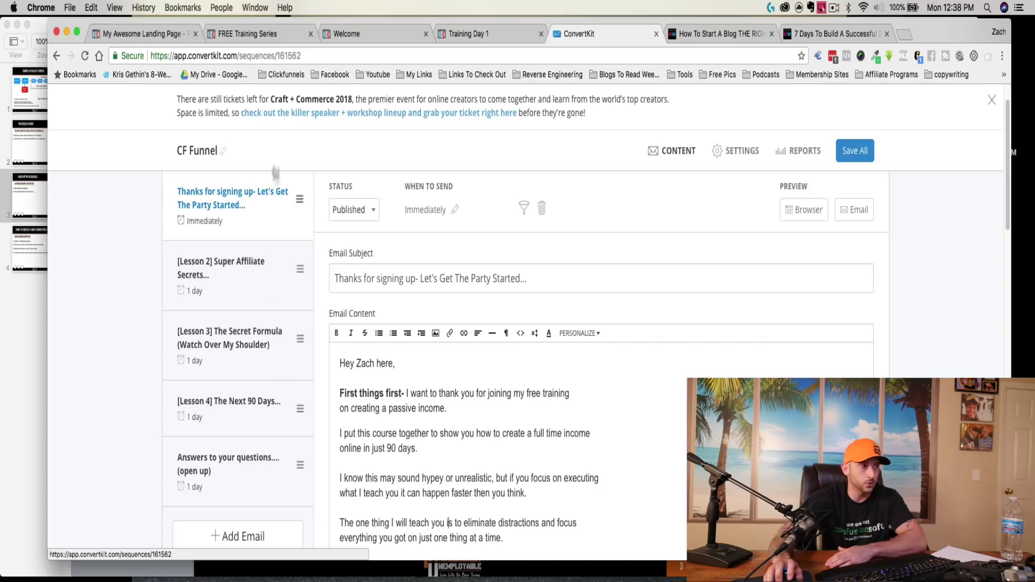
{"action": "left_click", "coordinate": [470, 34]}
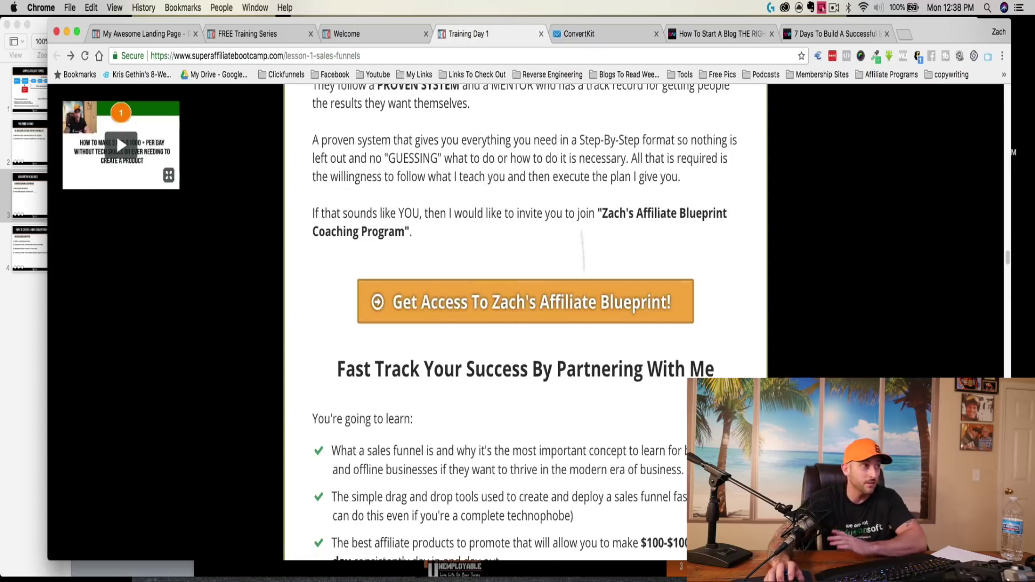